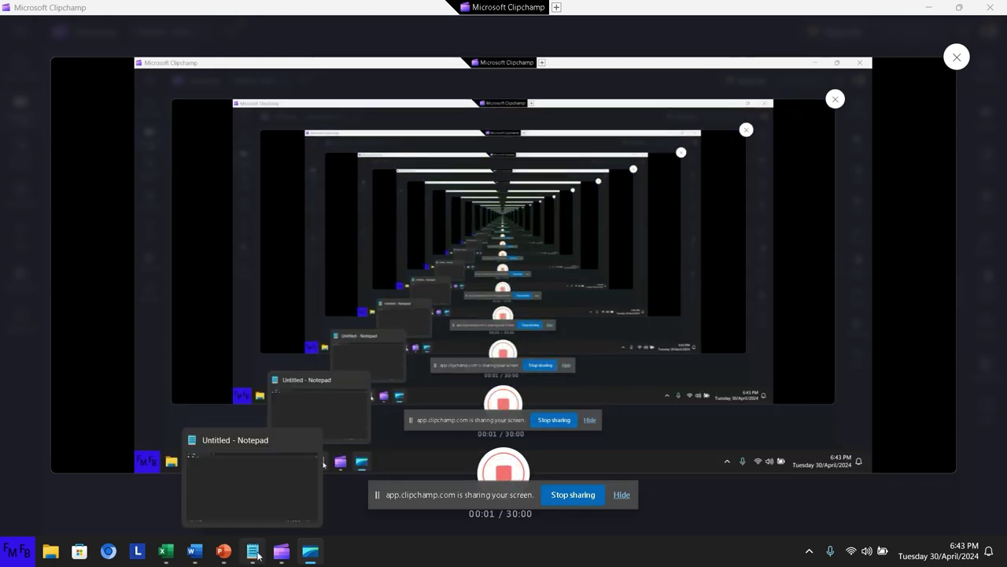
# Type 'In this video, I will show you how to start learning VBA.' and begin defining VBA
pyautogui.click(254, 552)
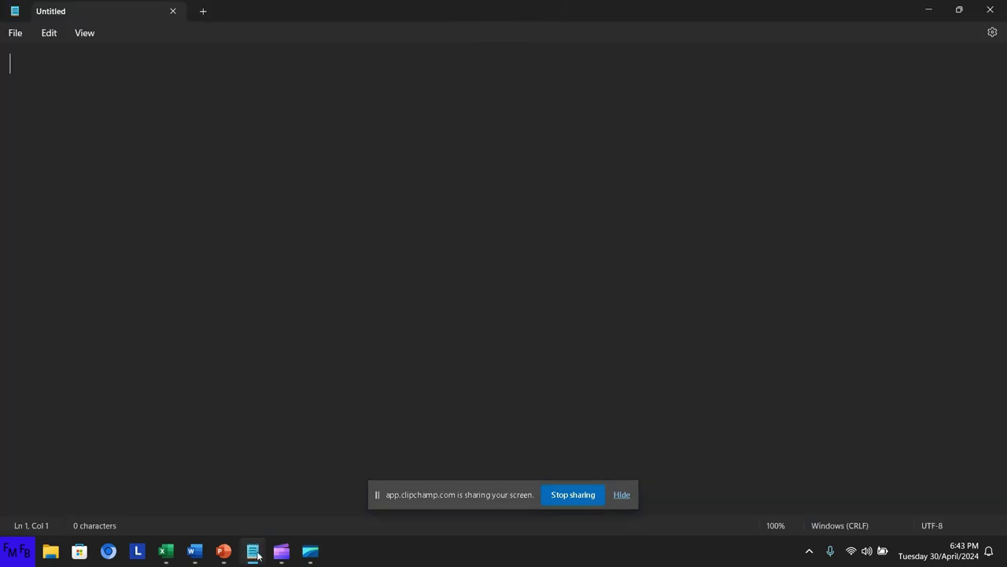
pyautogui.write('In ')
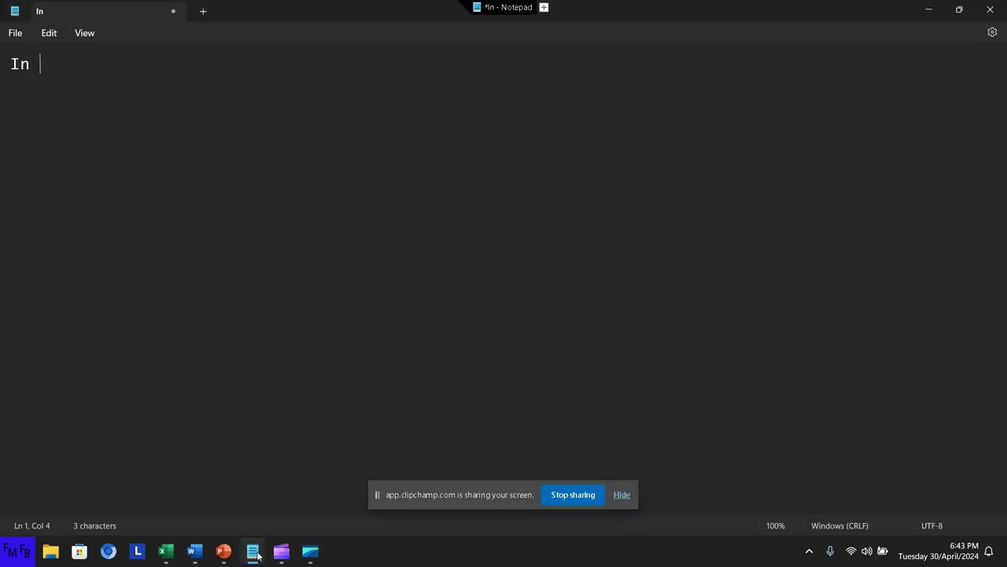
pyautogui.write('this vide')
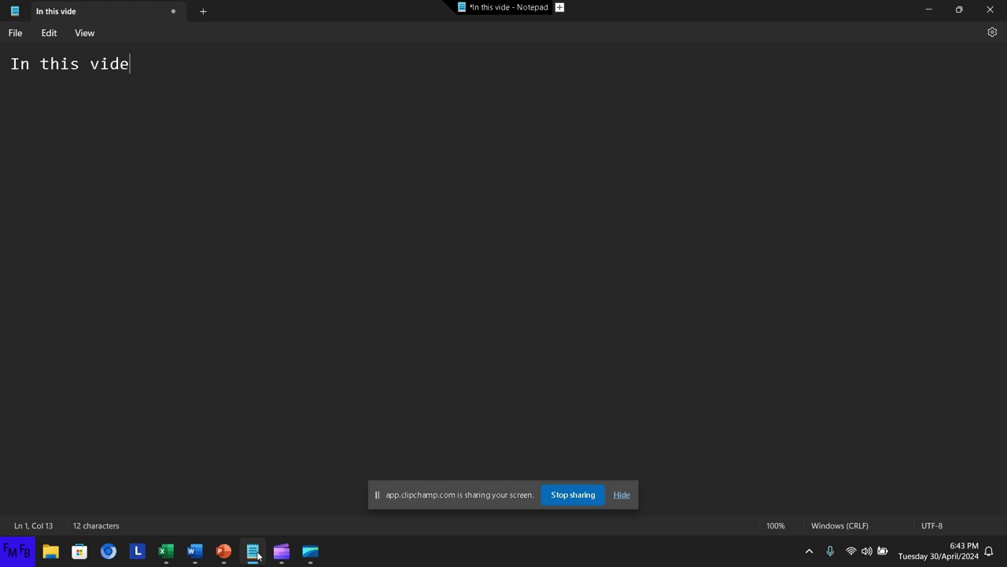
pyautogui.write('o, I wi')
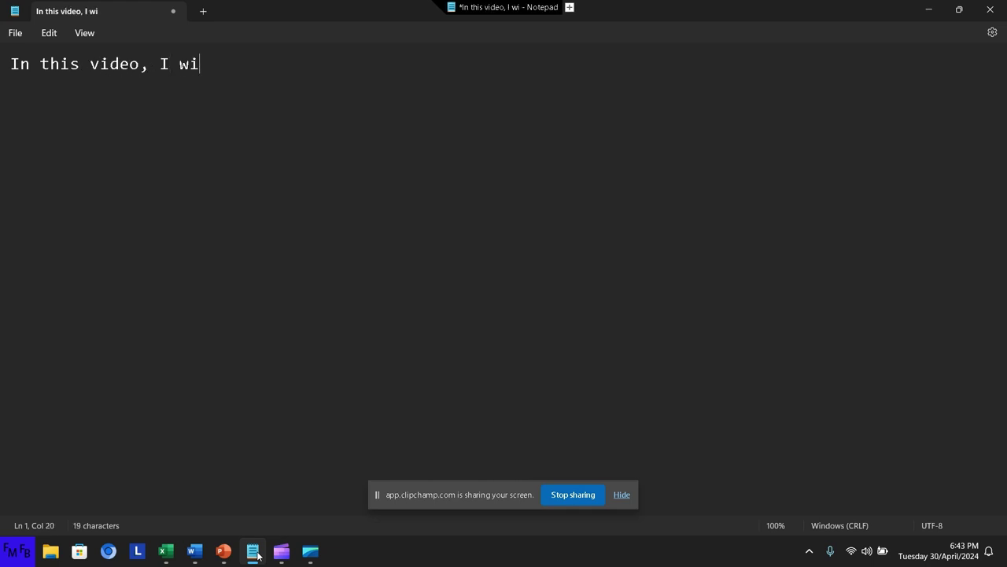
pyautogui.write('ll show ')
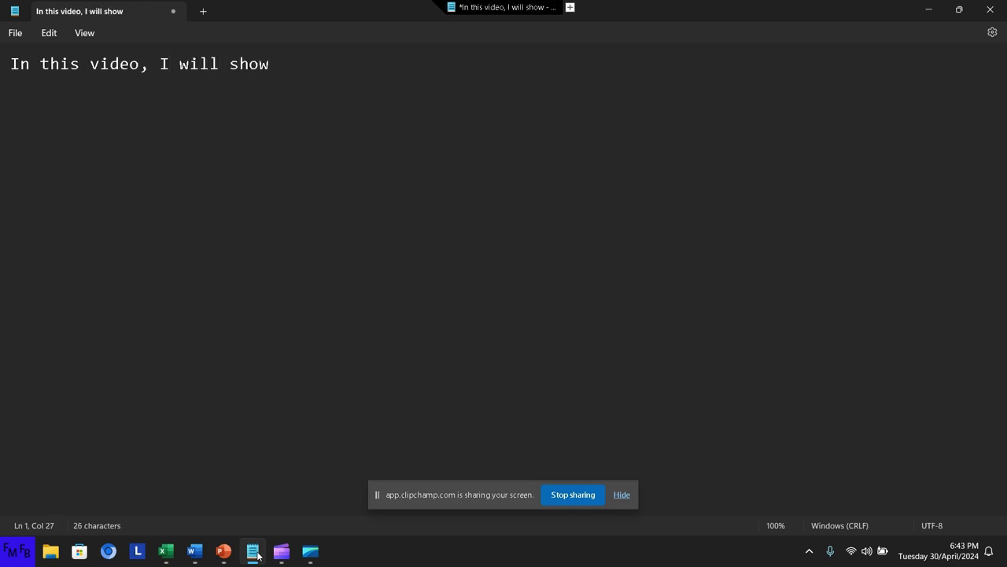
pyautogui.write('you h')
pyautogui.write('ow to s')
pyautogui.press('BackSpace')
pyautogui.write('to ')
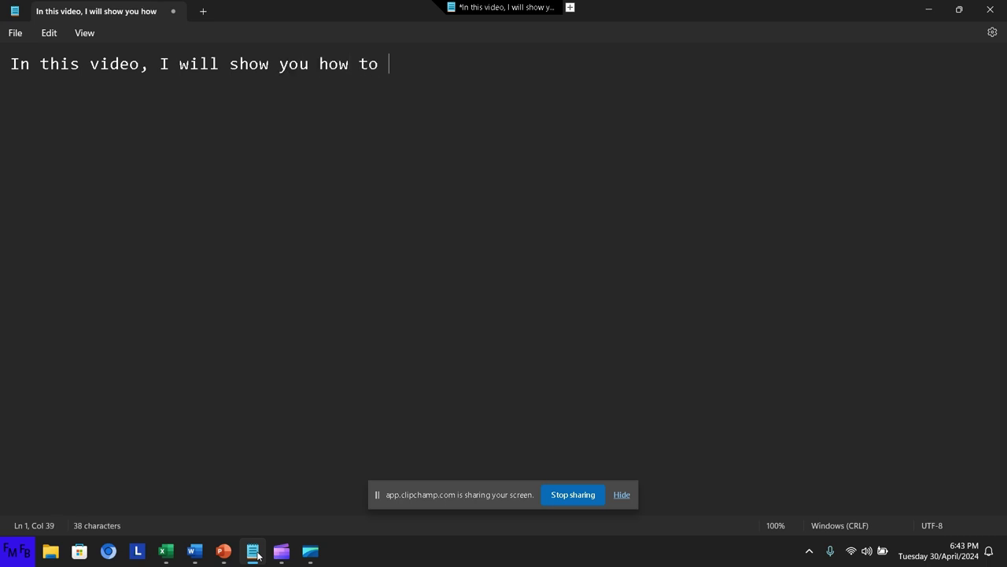
pyautogui.write('start le')
pyautogui.write('arning ')
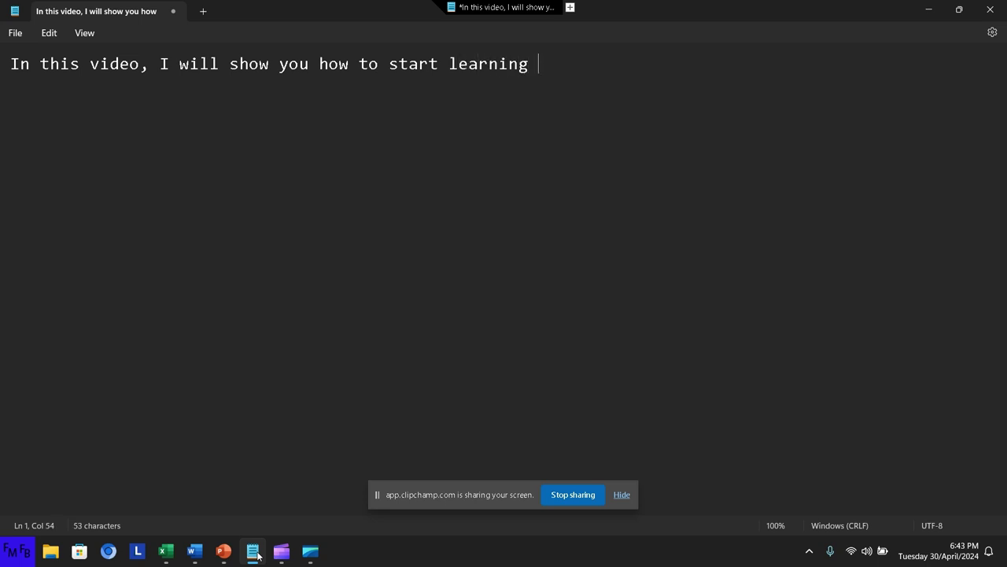
pyautogui.write('VBA')
pyautogui.write('.')
pyautogui.write('VB')
pyautogui.write('A or ')
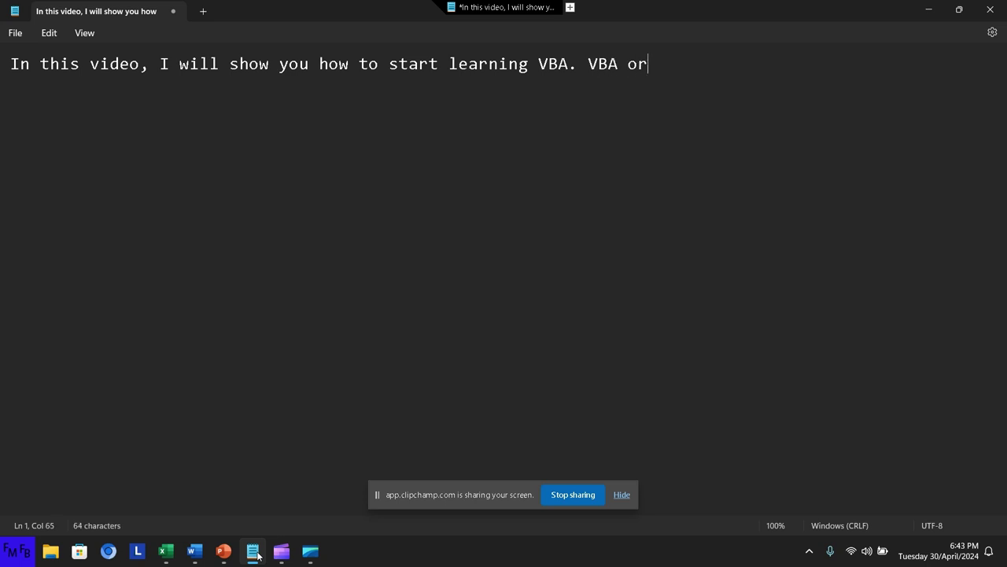
pyautogui.write('Visual ')
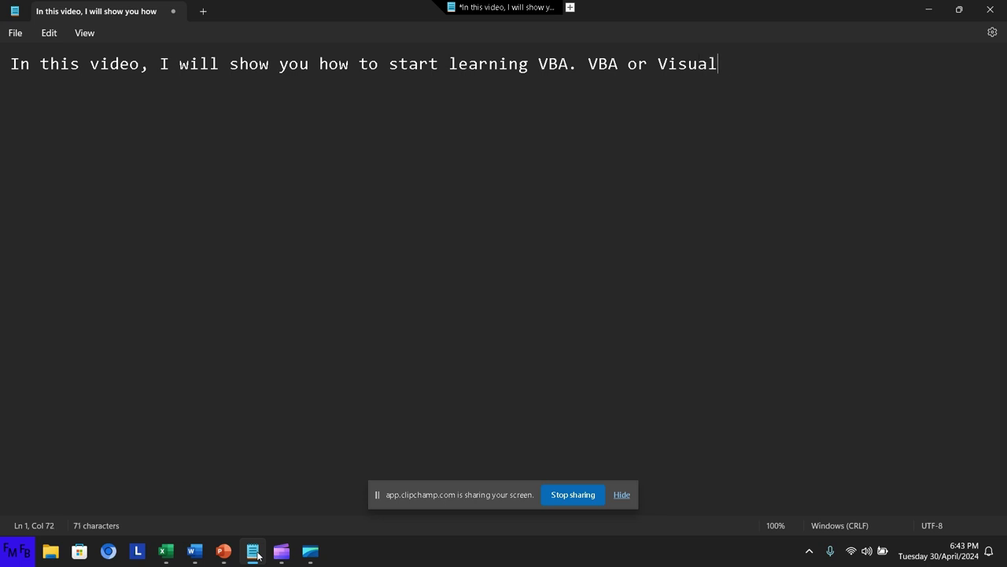
pyautogui.write('basic f')
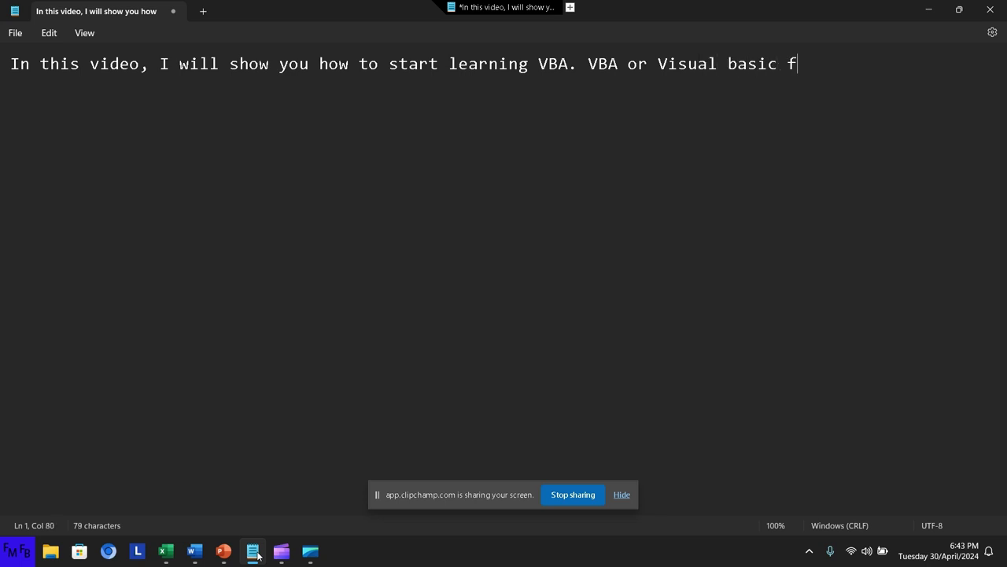
pyautogui.write('or Appli')
pyautogui.write('cations ')
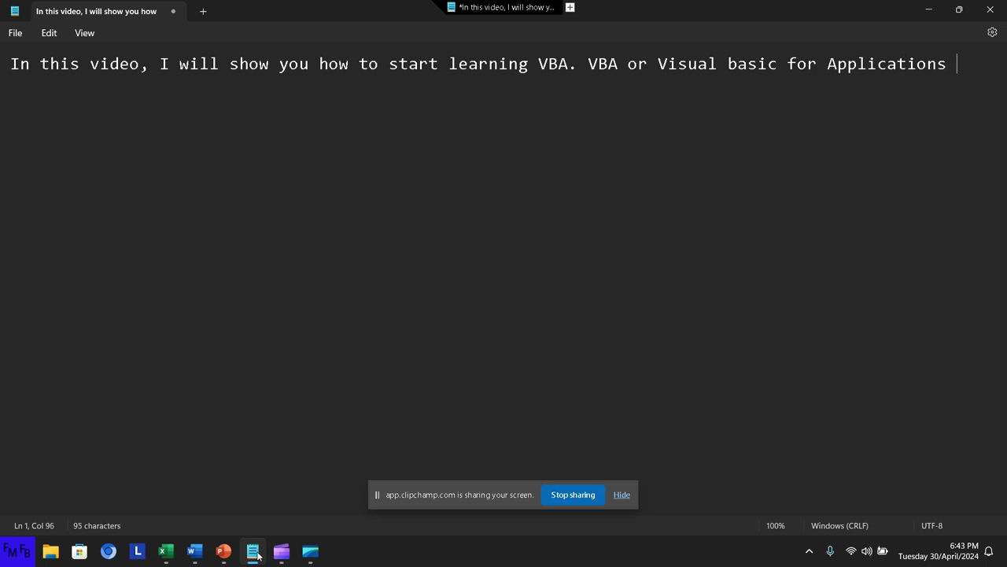
pyautogui.write('is ')
pyautogui.write('the ')
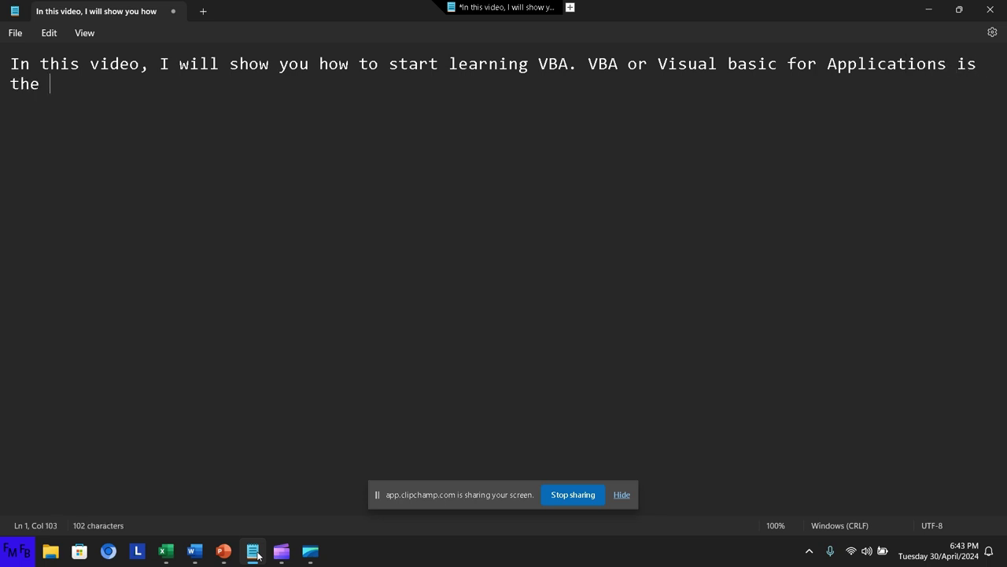
pyautogui.write('codin')
pyautogui.write('g langua')
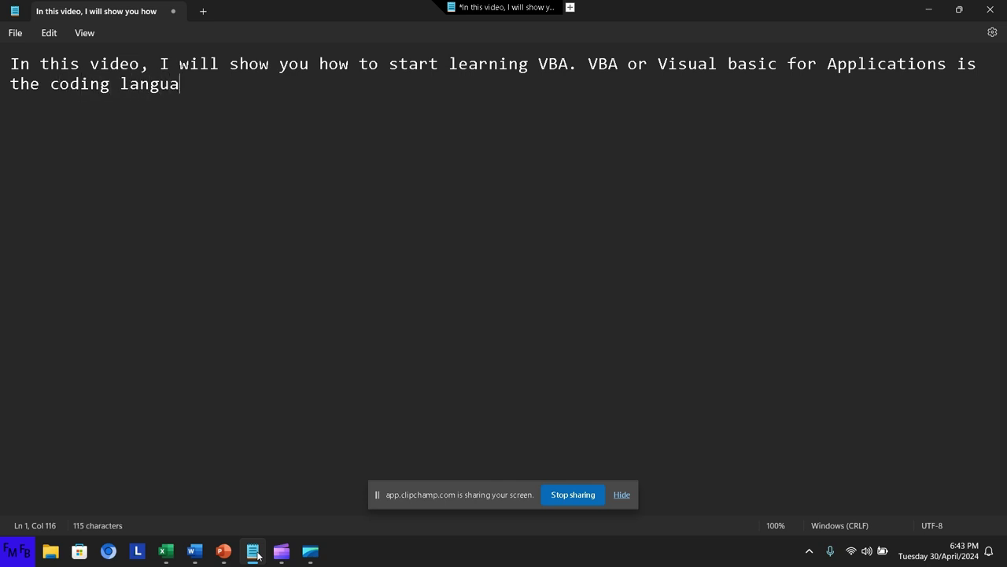
pyautogui.write('ge behi')
pyautogui.write('nd the ')
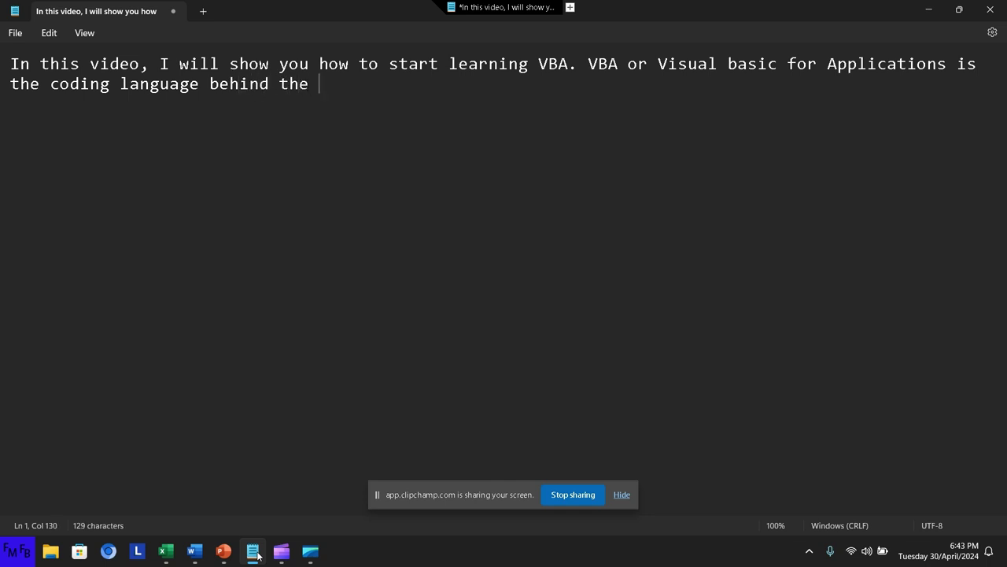
pyautogui.write('macros ')
pyautogui.write('in mi')
# Add that VBA comes integrated in all Microsoft Office applications, so nothing else needs installing
pyautogui.press('BackSpace')
pyautogui.press('BackSpace')
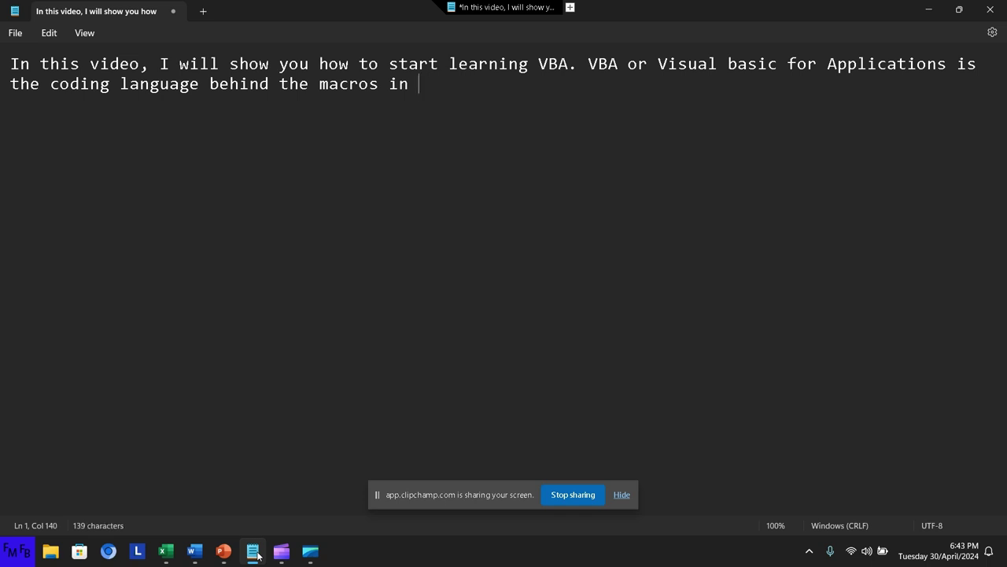
pyautogui.write('Microso')
pyautogui.write('ft offic')
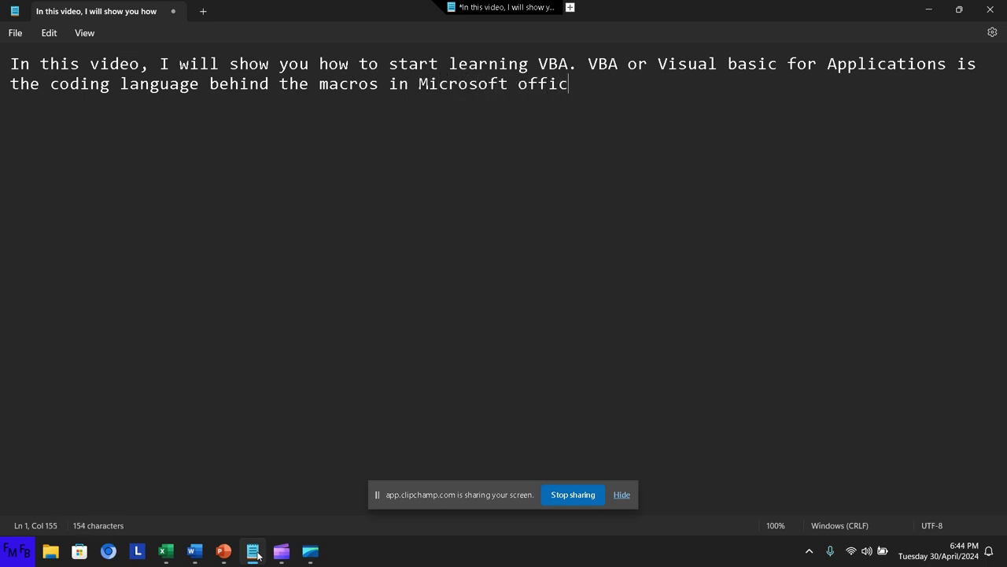
pyautogui.write('e. ')
pyautogui.write('It come')
pyautogui.write('s ')
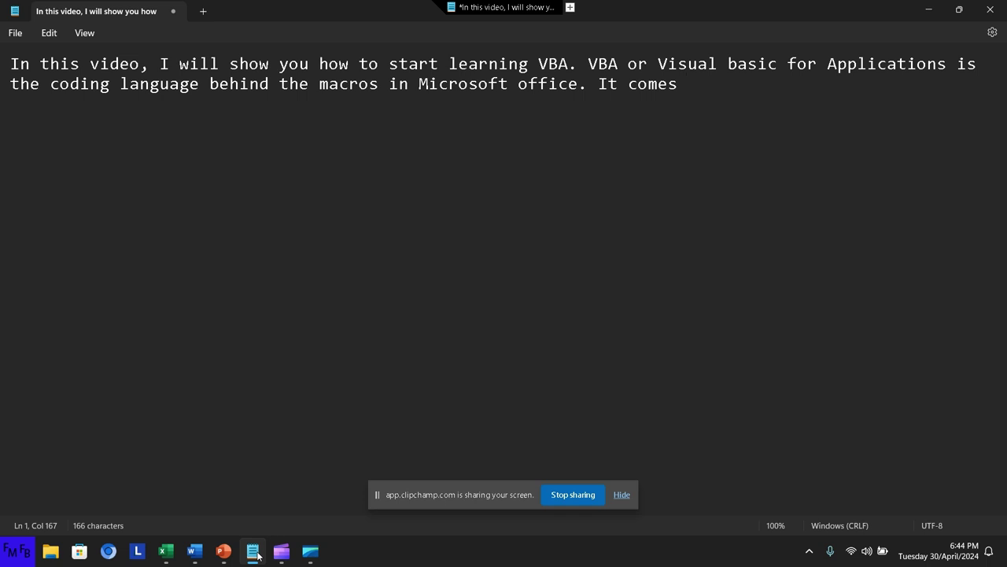
pyautogui.write('integra')
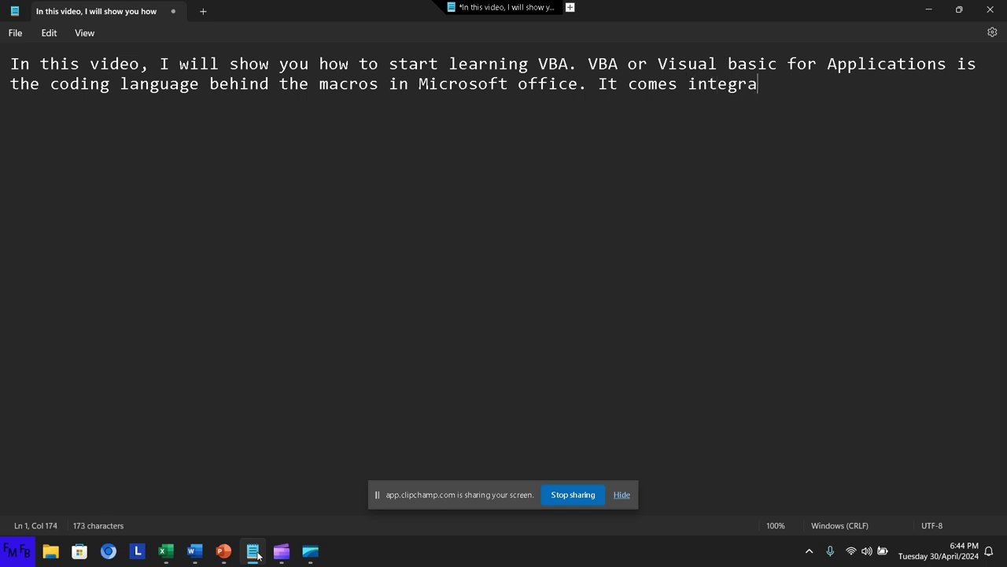
pyautogui.write('ted in al')
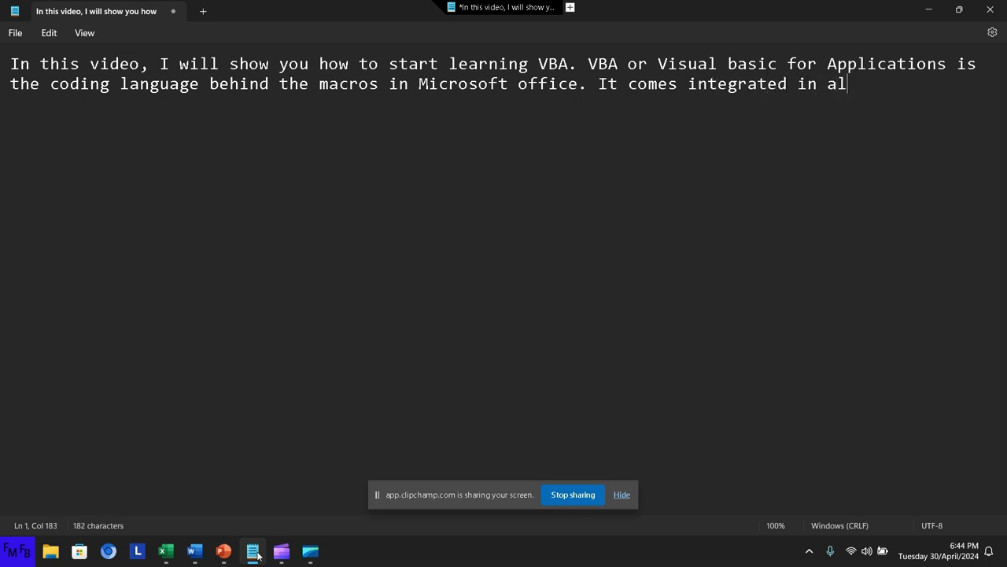
pyautogui.write('l Mic')
pyautogui.write('roso')
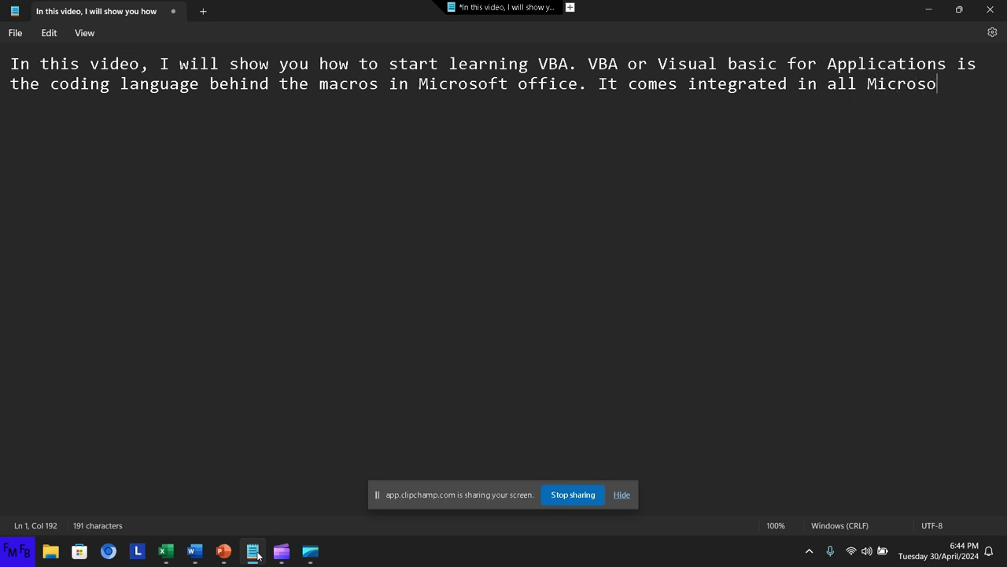
pyautogui.write('ft ')
pyautogui.write('O')
pyautogui.write('ffice appl')
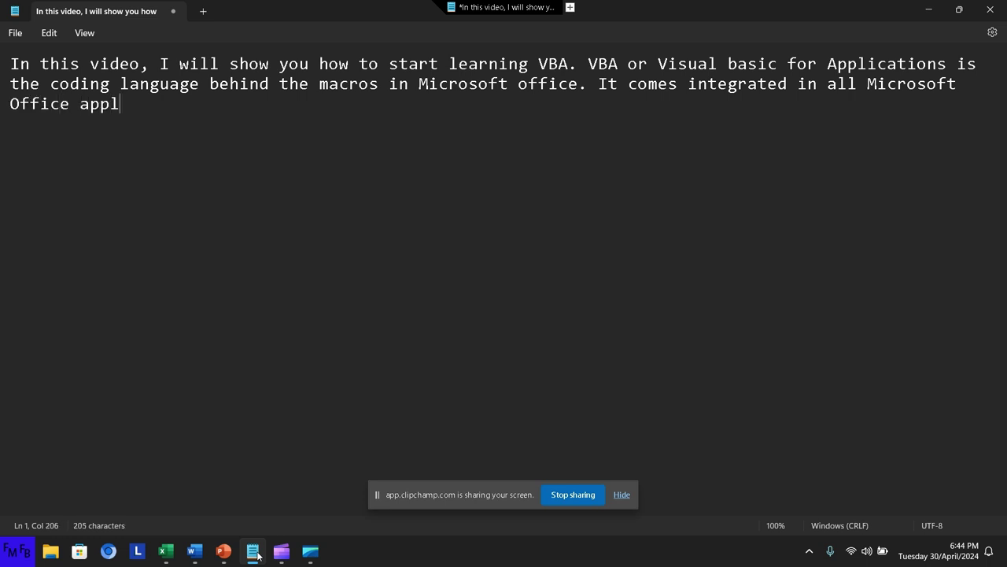
pyautogui.write('ication')
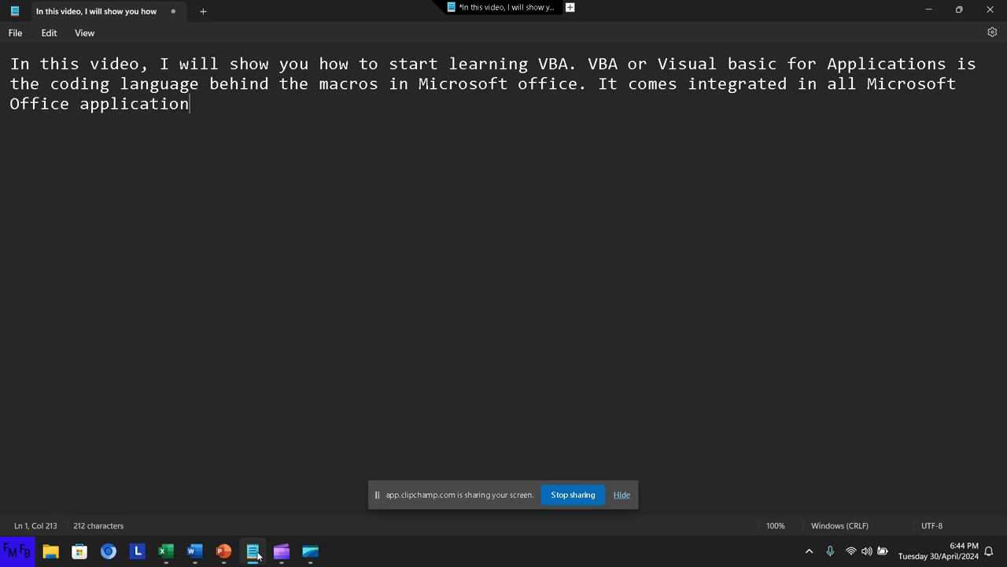
pyautogui.write('s')
pyautogui.write(', so ')
pyautogui.write('you don')
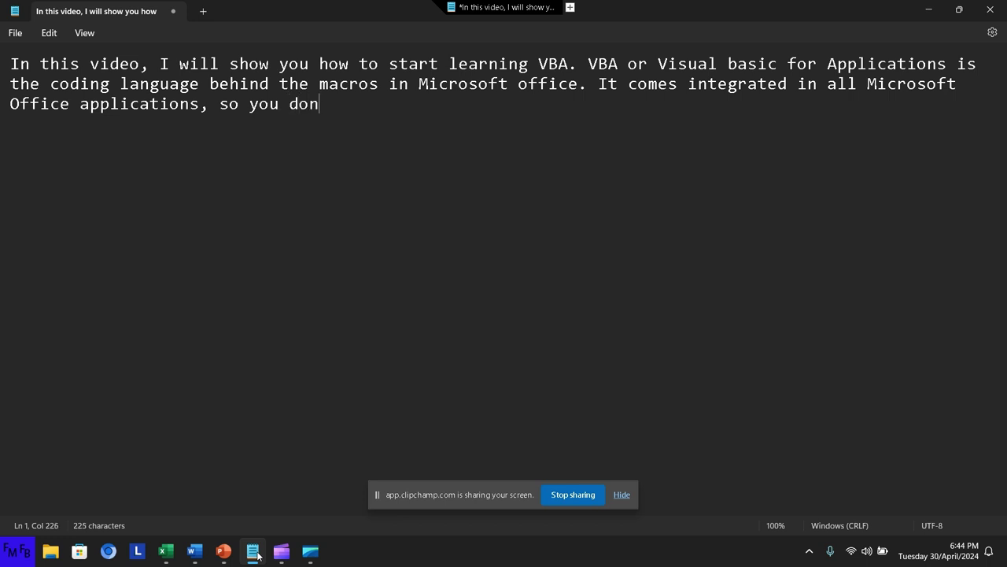
pyautogui.write("'t need ")
pyautogui.write('to install')
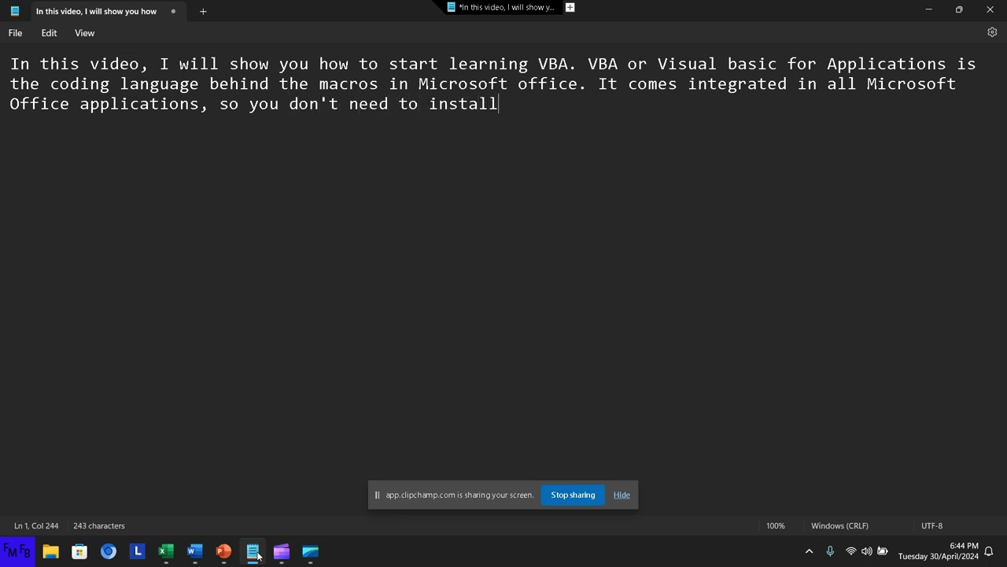
pyautogui.write(' anythi')
pyautogui.write('ng ')
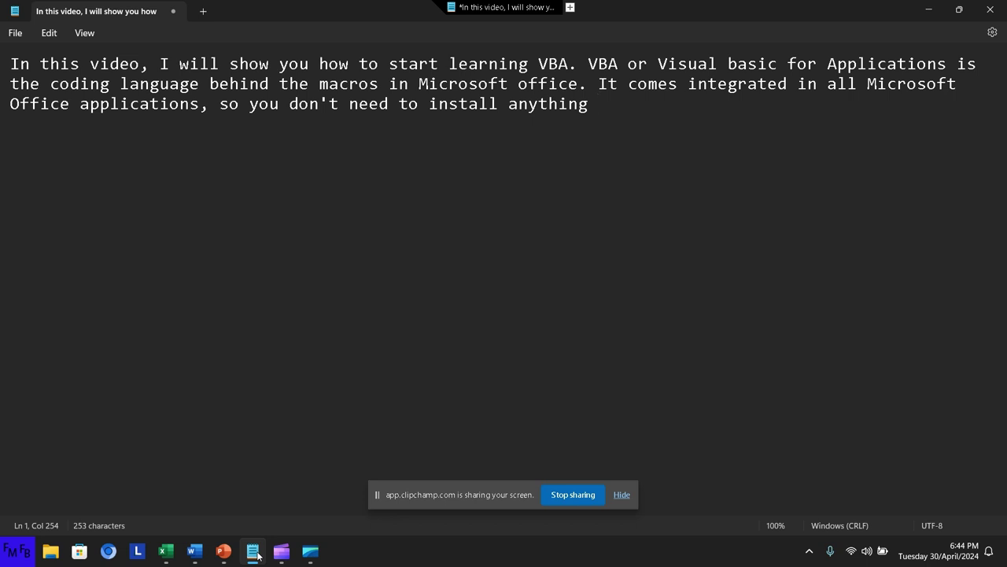
pyautogui.write('else be')
pyautogui.write('sides ')
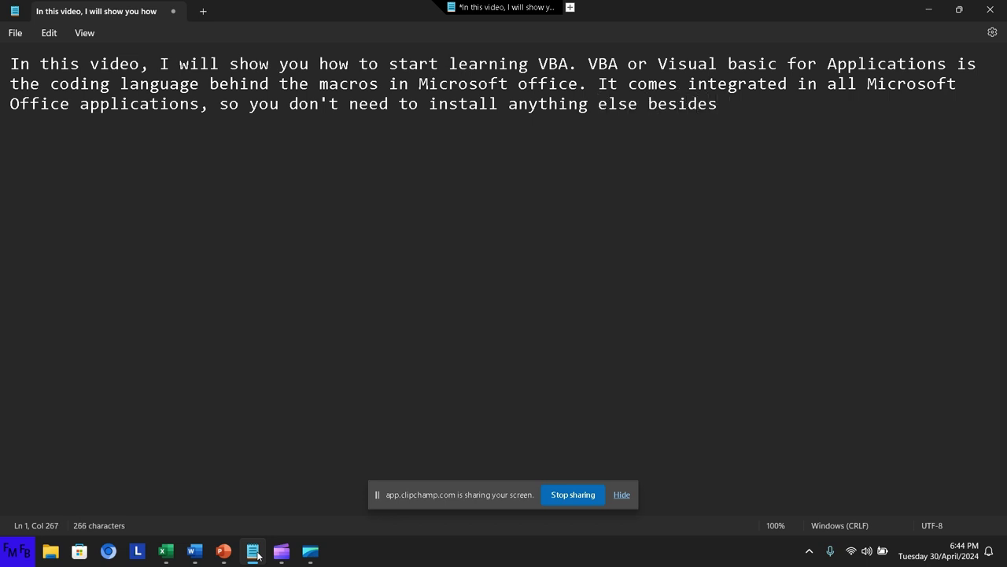
pyautogui.write('Microos')
pyautogui.press('BackSpace')
pyautogui.press('BackSpace')
# Type the sentence on 3 ways to create macros: record, from scratch, or customize a pre recorded macro
pyautogui.write('soft ')
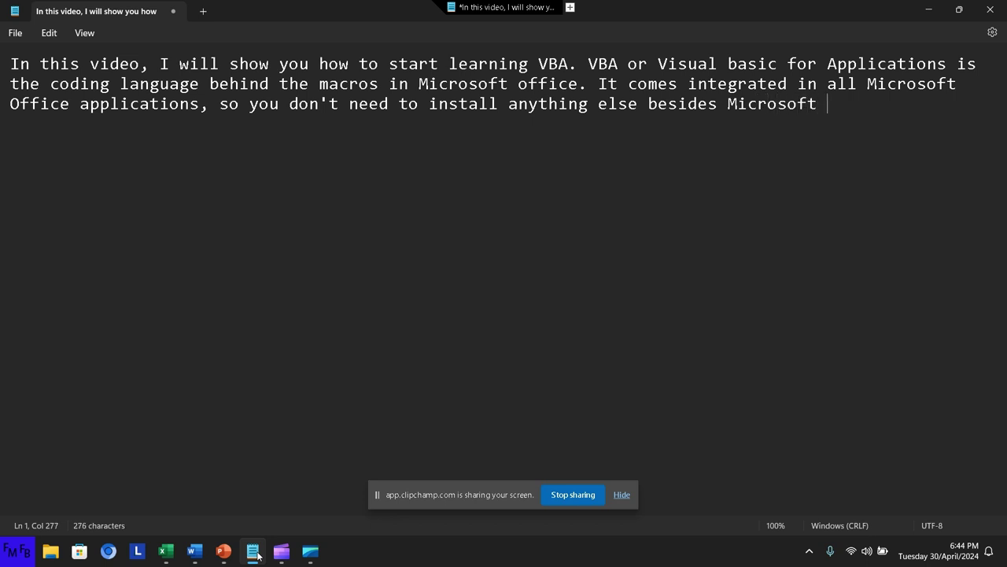
pyautogui.write('Office')
pyautogui.write('. T')
pyautogui.write('here are ')
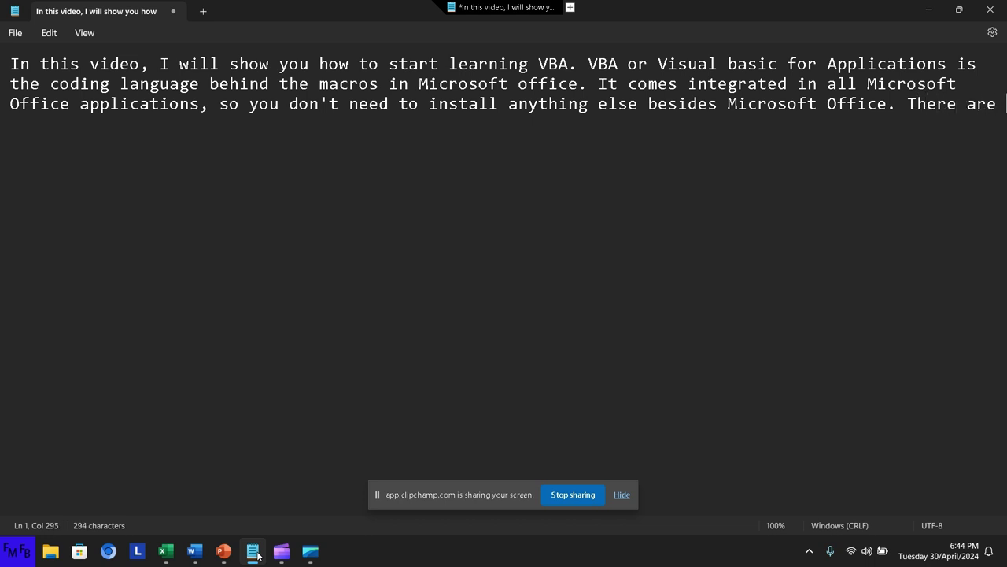
pyautogui.write('3 ')
pyautogui.write('ways to cr')
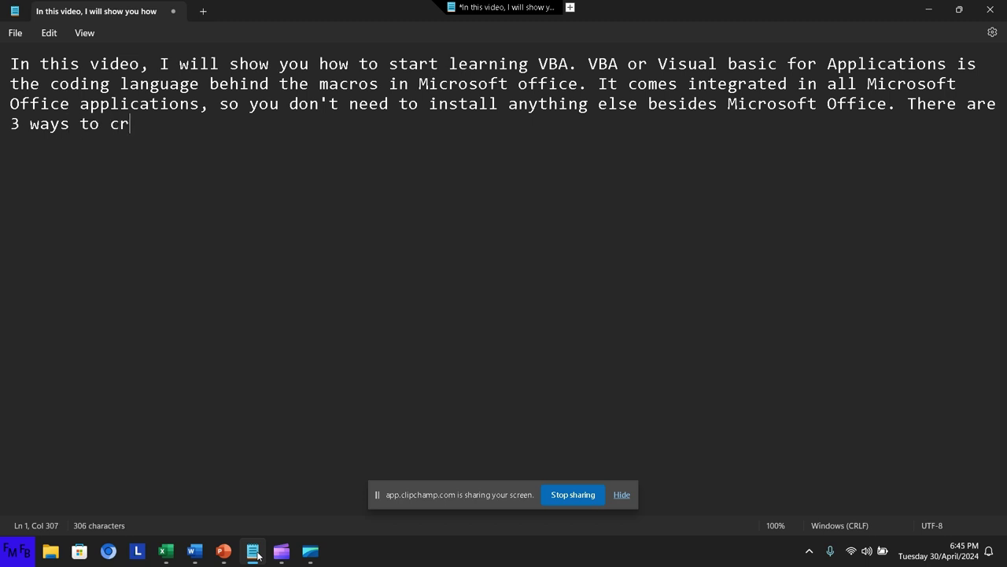
pyautogui.write('eate ma')
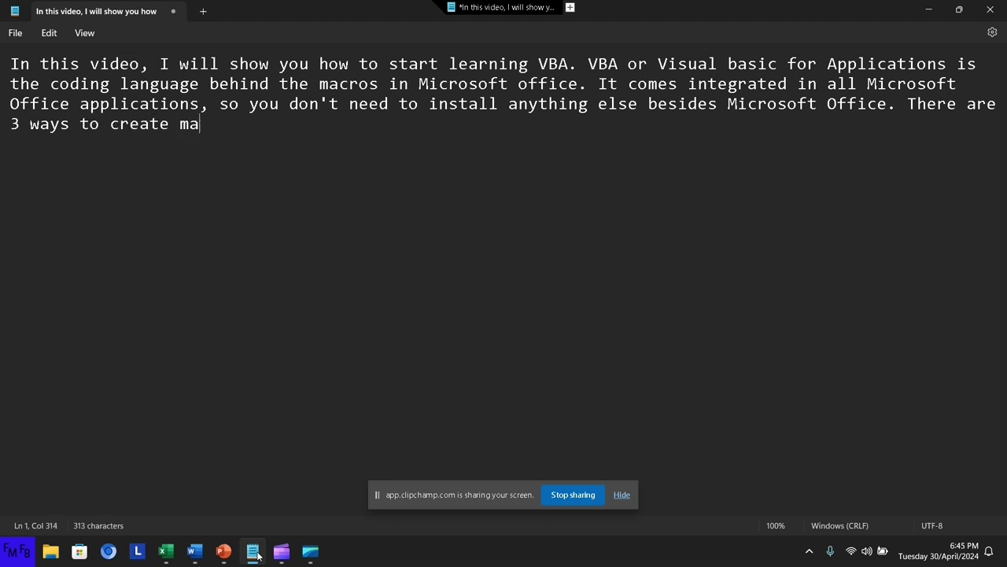
pyautogui.write('cros in ')
pyautogui.write('any o')
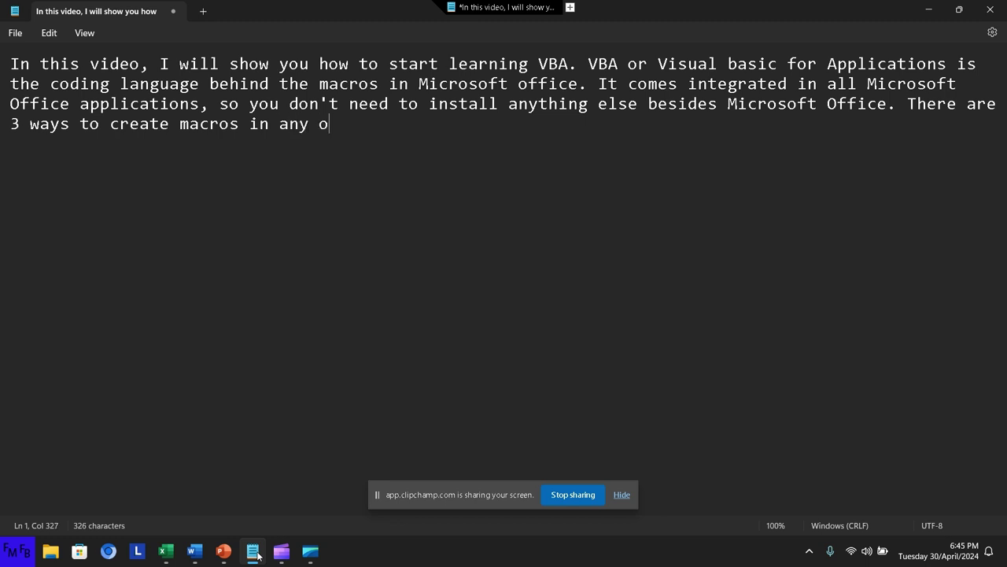
pyautogui.write('f the ')
pyautogui.write('MS O')
pyautogui.write('ffice ')
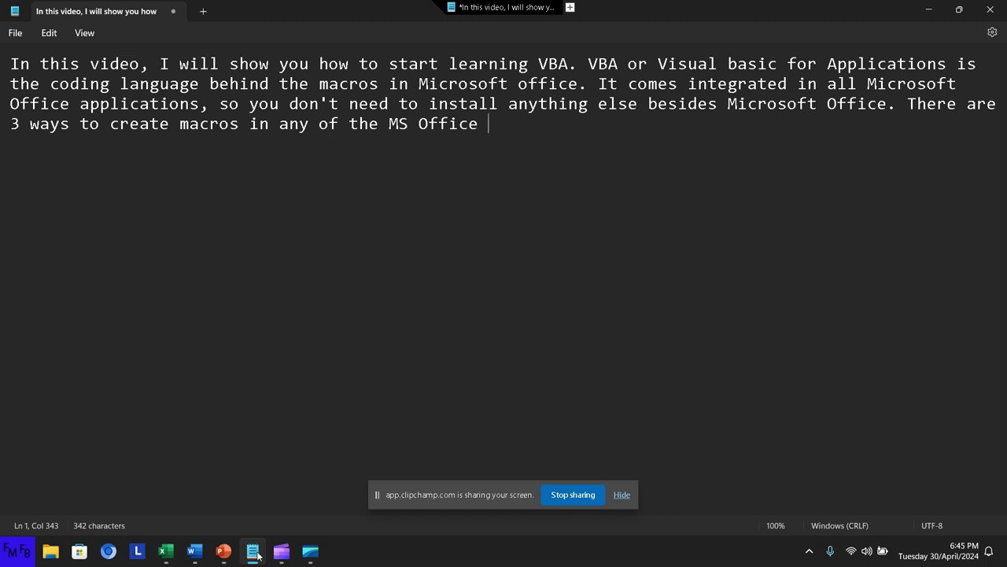
pyautogui.write('Applica')
pyautogui.write('tions,')
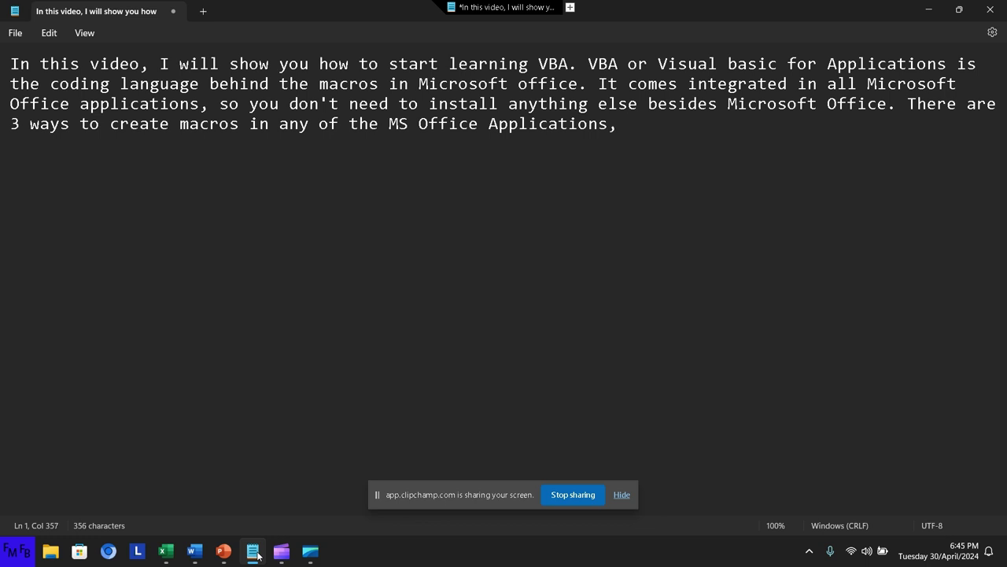
pyautogui.write('you can')
pyautogui.write(' record')
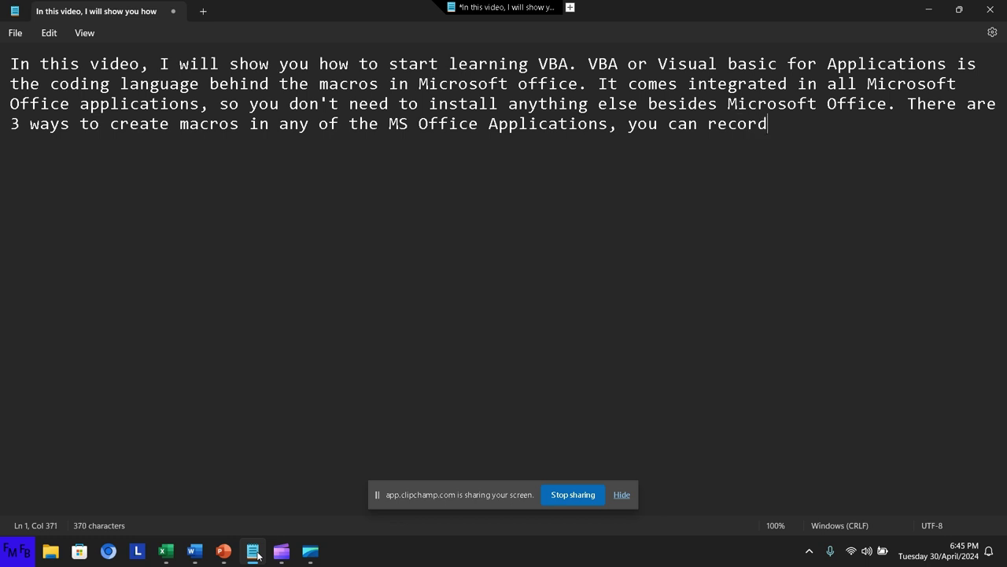
pyautogui.write(' a m')
pyautogui.press('BackSpace')
pyautogui.press('BackSpace')
pyautogui.write('macro')
pyautogui.write(', ')
pyautogui.write('o')
pyautogui.press('BackSpace')
pyautogui.write('yo')
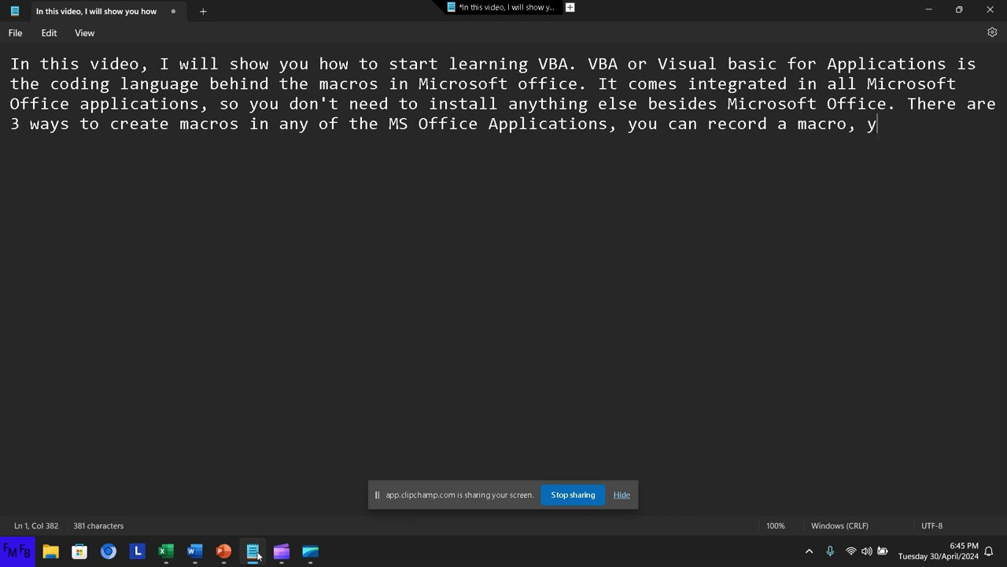
pyautogui.write('u')
pyautogui.press('BackSpace')
pyautogui.write('ou ')
pyautogui.write('can create ')
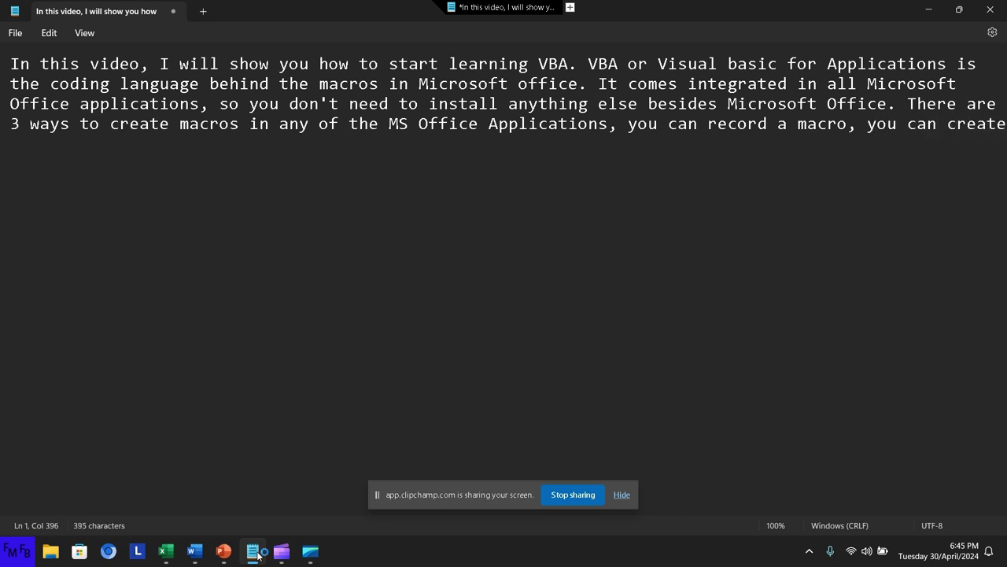
pyautogui.write('a macro ')
pyautogui.write('from scra')
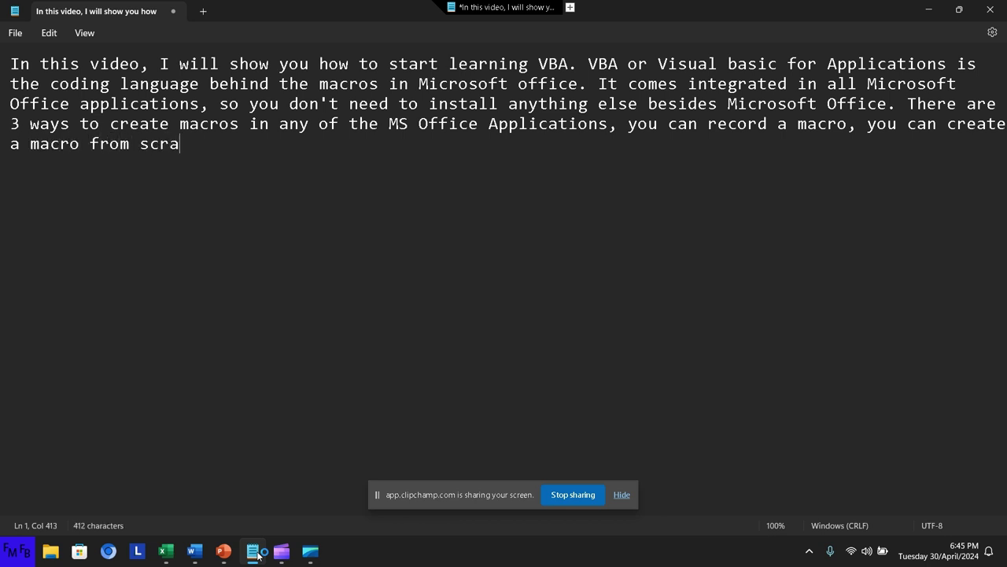
pyautogui.write('tch or ')
pyautogui.write('you ')
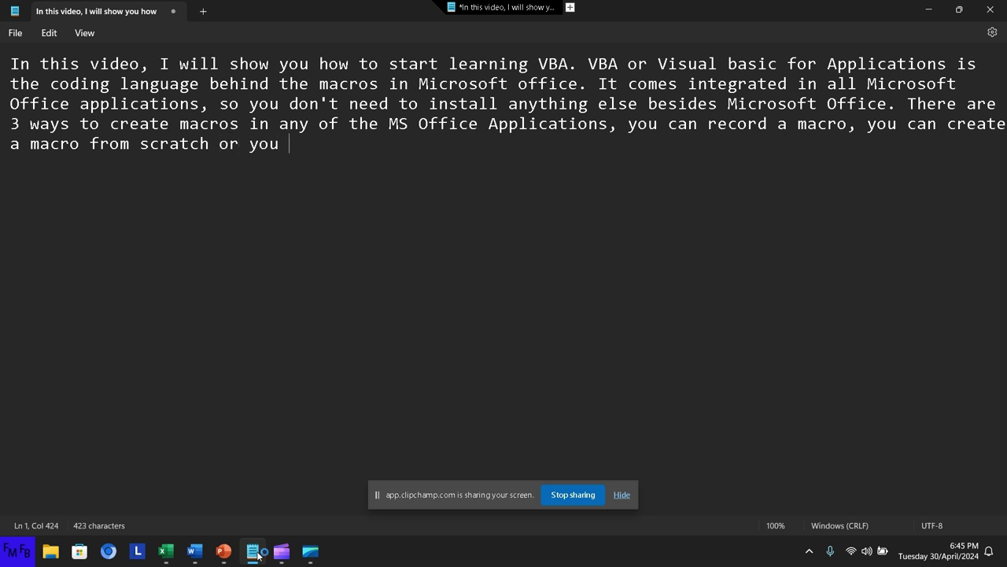
pyautogui.write('can cus')
pyautogui.write('tomize ')
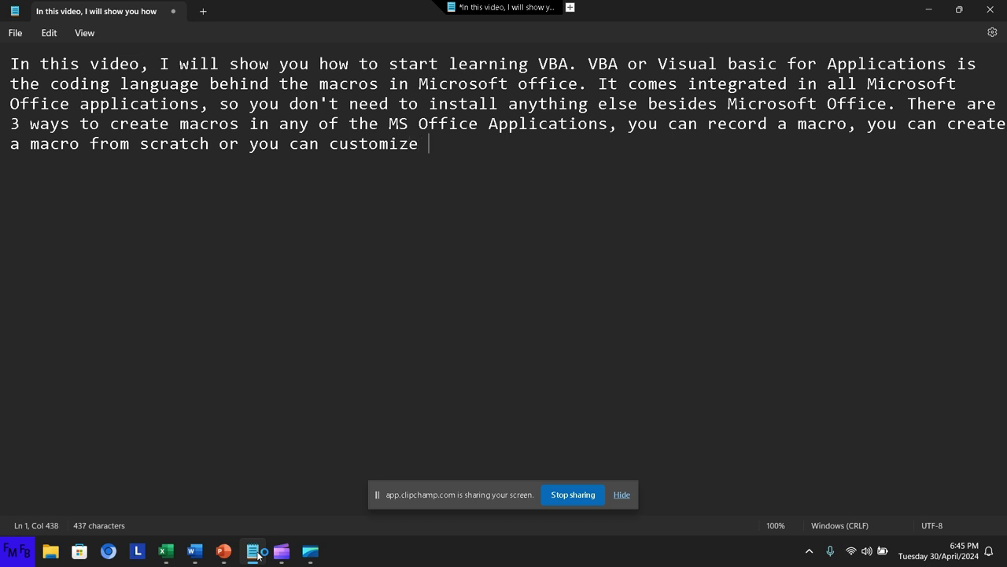
pyautogui.write('a pre r')
pyautogui.write('ecorded')
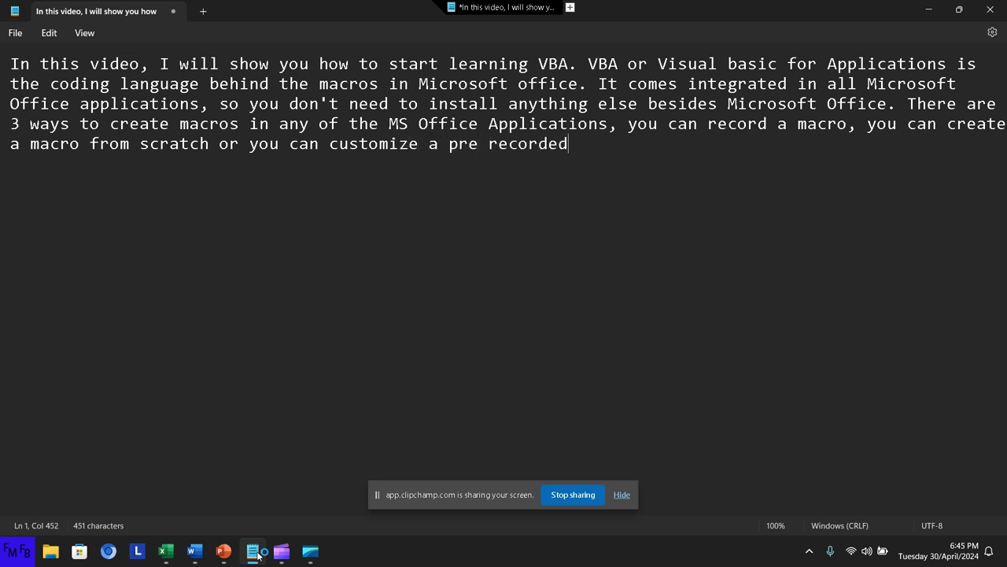
pyautogui.write(' macro.')
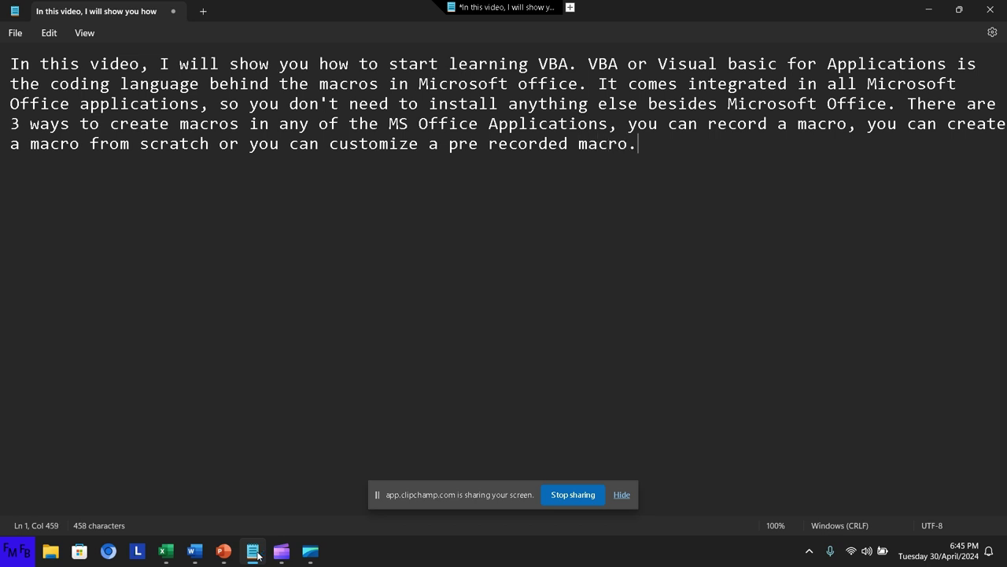
# Add a '/' separator and start the Spanish version with 'En este video'
pyautogui.press('Num_Lock')
pyautogui.write('/')
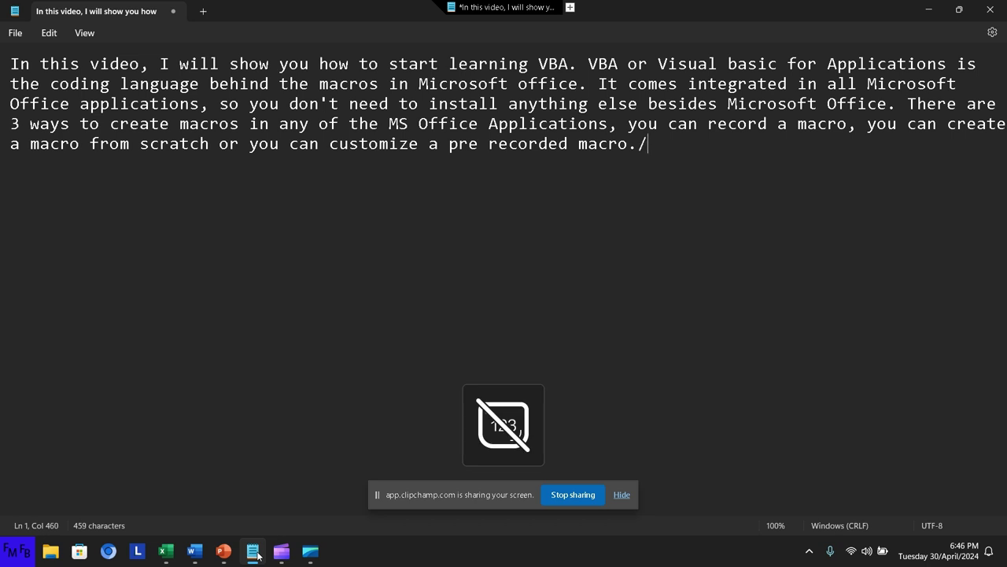
pyautogui.press('Num_Lock')
pyautogui.write('E')
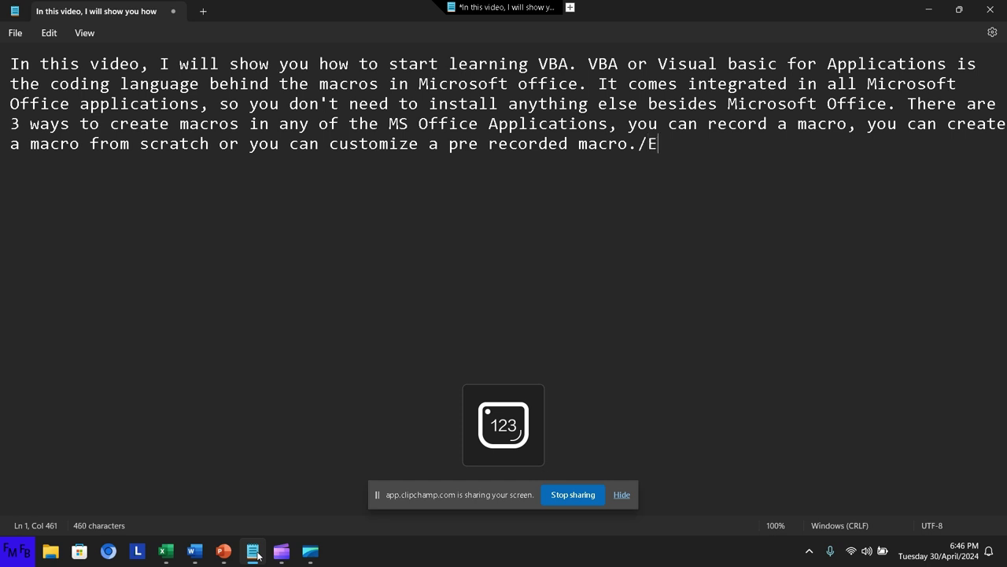
pyautogui.write('n este vi')
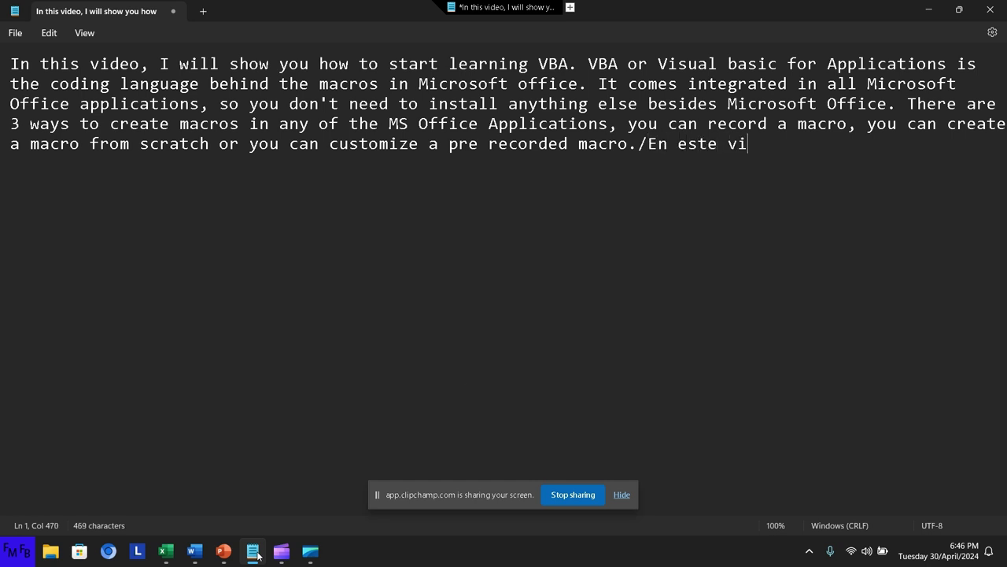
pyautogui.write('deo y')
# Type 'yo les mostraré como empezar a aprender VBA' and the Spanish VBA definition through 'Microsoft Office'
pyautogui.press('BackSpace')
pyautogui.press('BackSpace')
pyautogui.write(', yo le')
pyautogui.write('s mostrar')
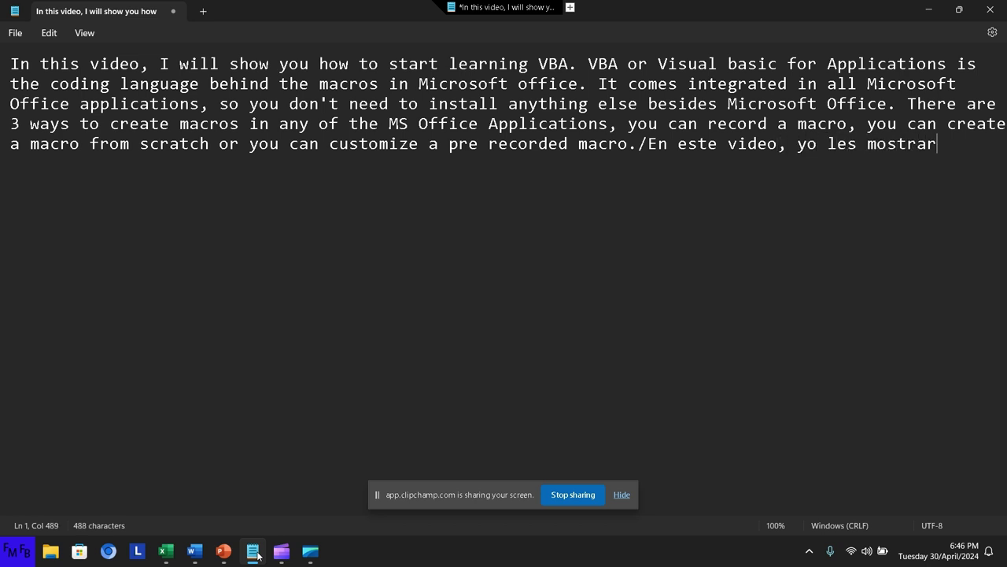
pyautogui.write('é como ')
pyautogui.write('empe')
pyautogui.write('za')
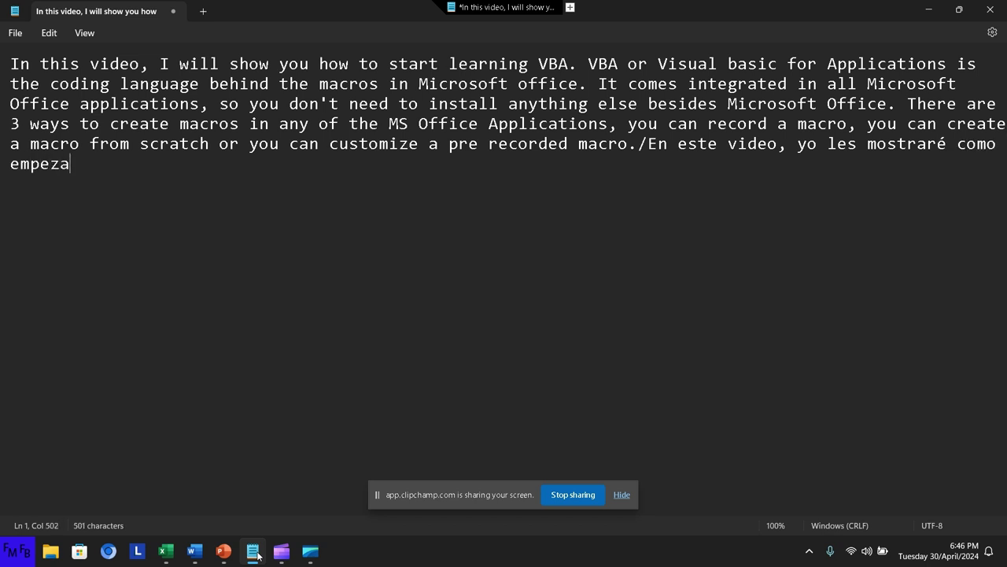
pyautogui.write('r a ')
pyautogui.write('aprender ')
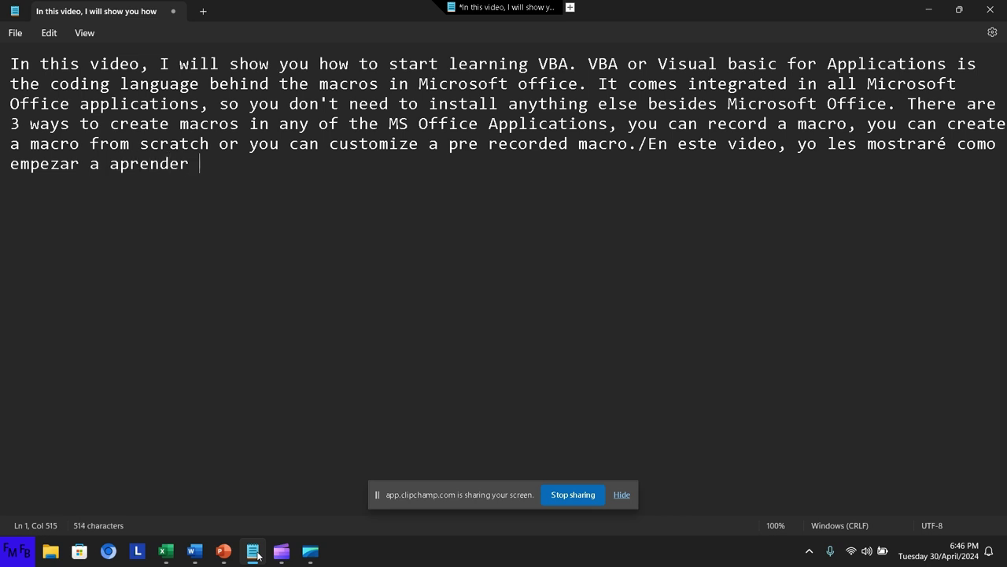
pyautogui.write('VBA')
pyautogui.write('.')
pyautogui.write(' VBA ')
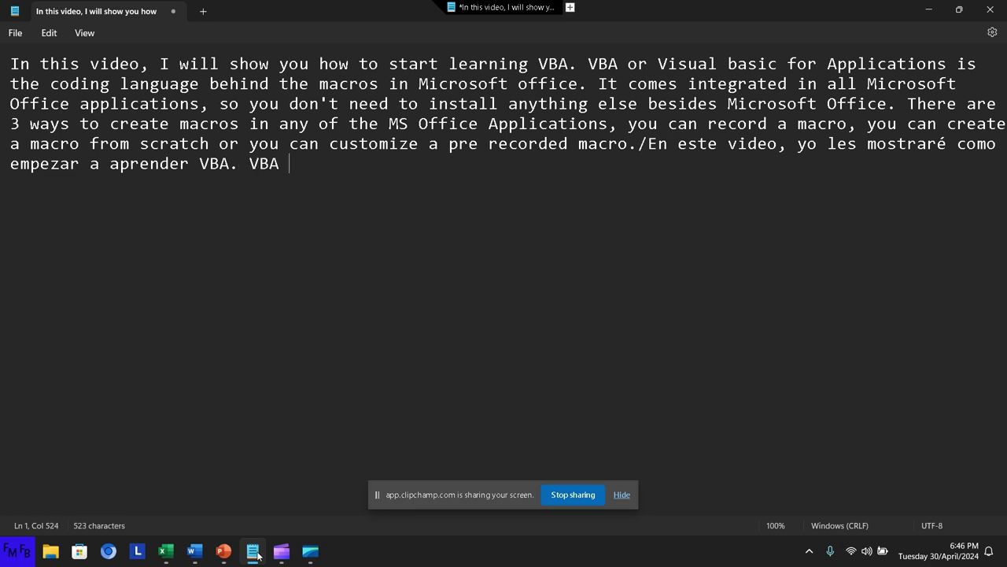
pyautogui.write('o ')
pyautogui.write('Visual Bas')
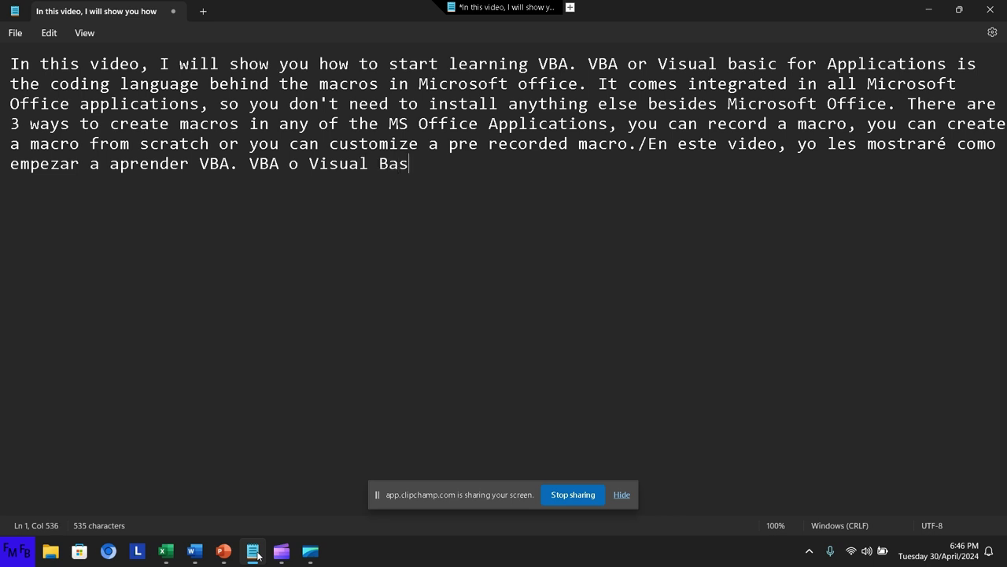
pyautogui.write('ic para ')
pyautogui.write('aplicac')
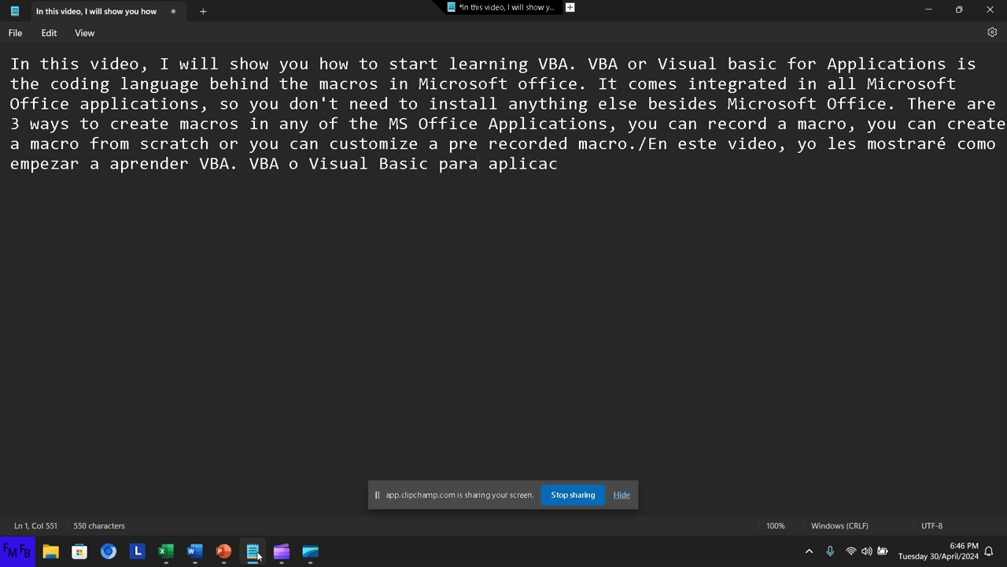
pyautogui.write('iones')
pyautogui.write(' e')
pyautogui.write('s el len')
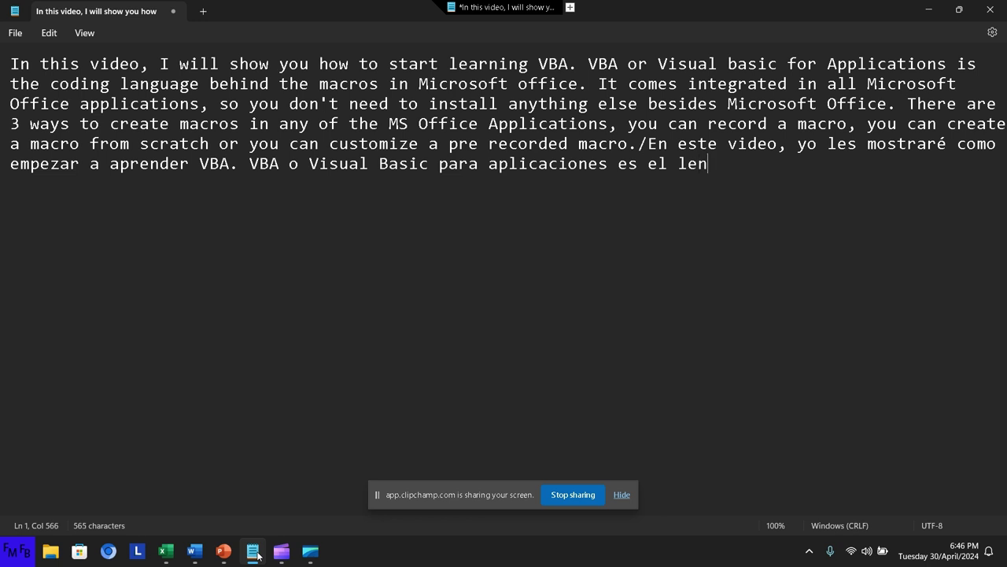
pyautogui.write('gua')
pyautogui.write('je')
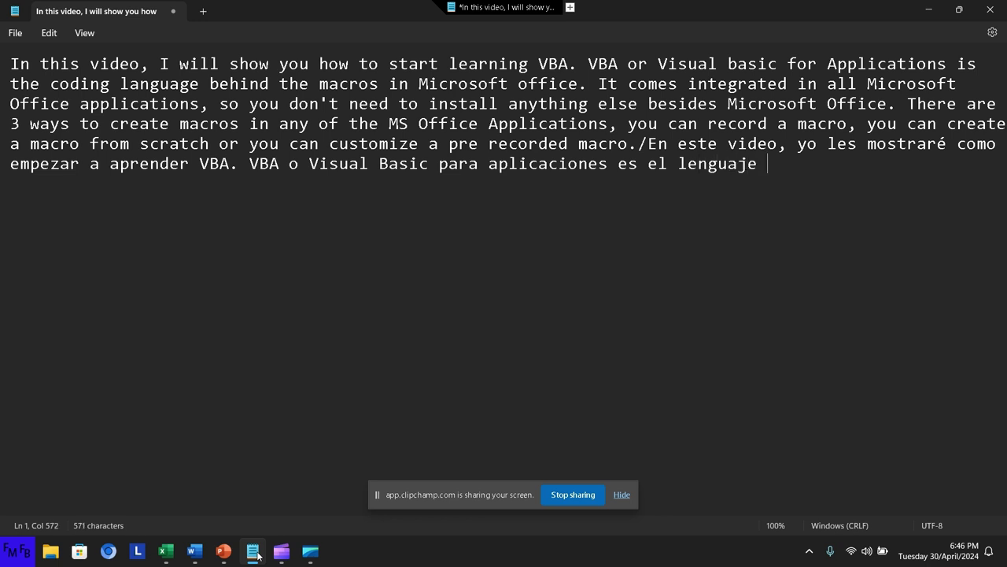
pyautogui.press('BackSpace')
pyautogui.press('BackSpace')
pyautogui.press('BackSpace')
pyautogui.write('je de pro')
pyautogui.write('gramacion ')
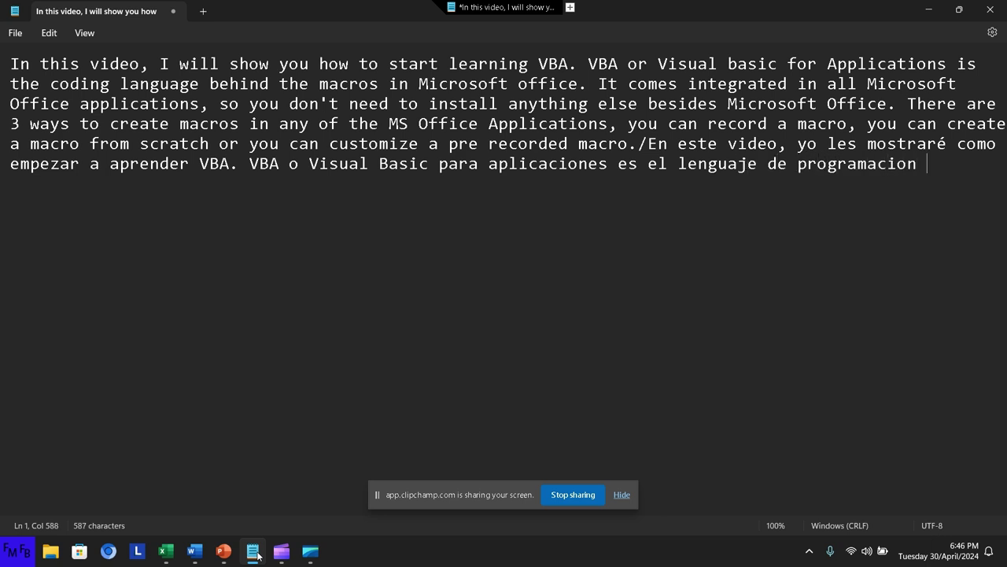
pyautogui.write('detras de ')
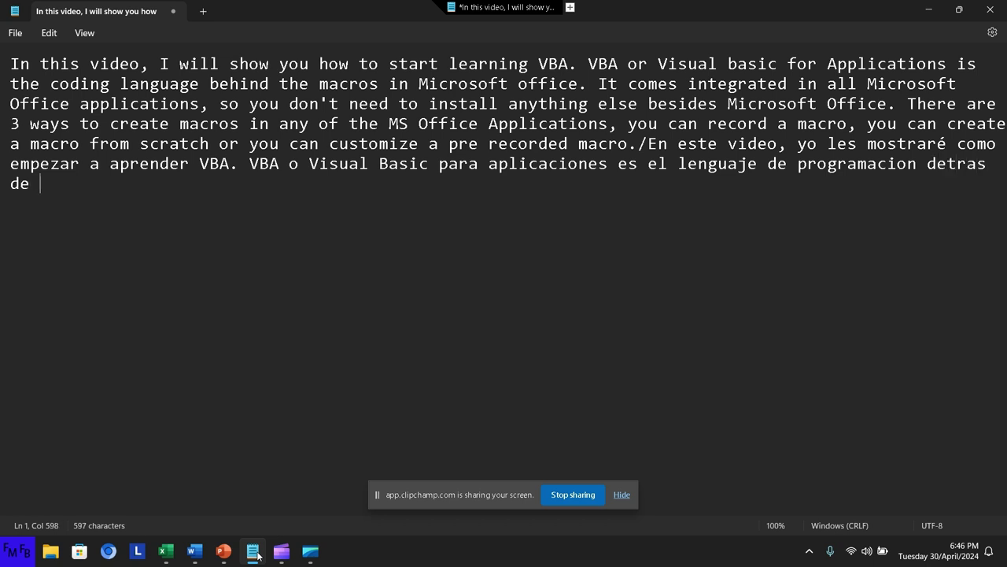
pyautogui.write('las macros')
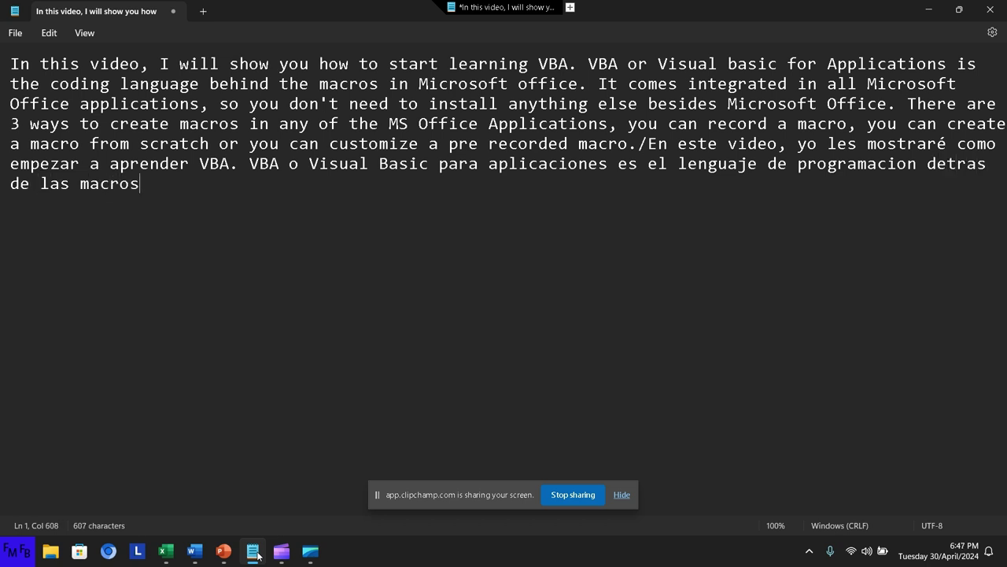
pyautogui.write(' en ')
pyautogui.write('Microsoft ')
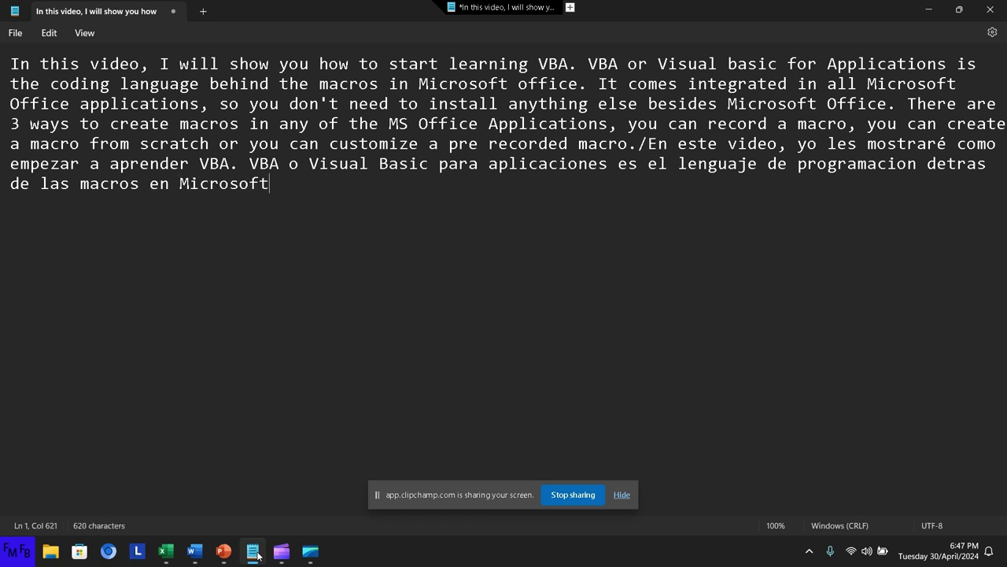
pyautogui.write('Offi')
pyautogui.write('ce')
# Add 'así que si tiene Microsoft Office instalado, no necesita nada más para empezar a crear VBA macros.'
pyautogui.write(', a')
pyautogui.write('sí ')
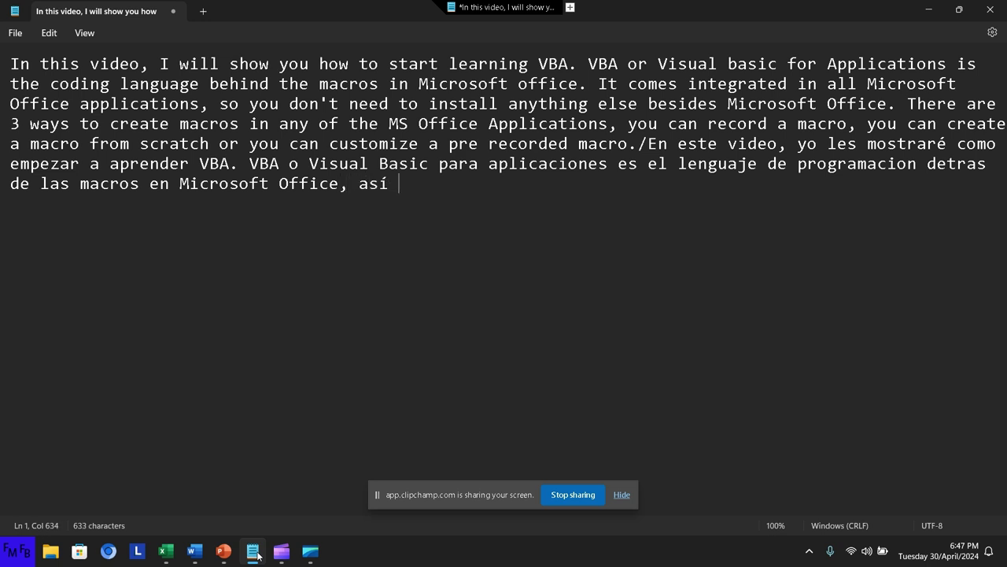
pyautogui.write('que si ti')
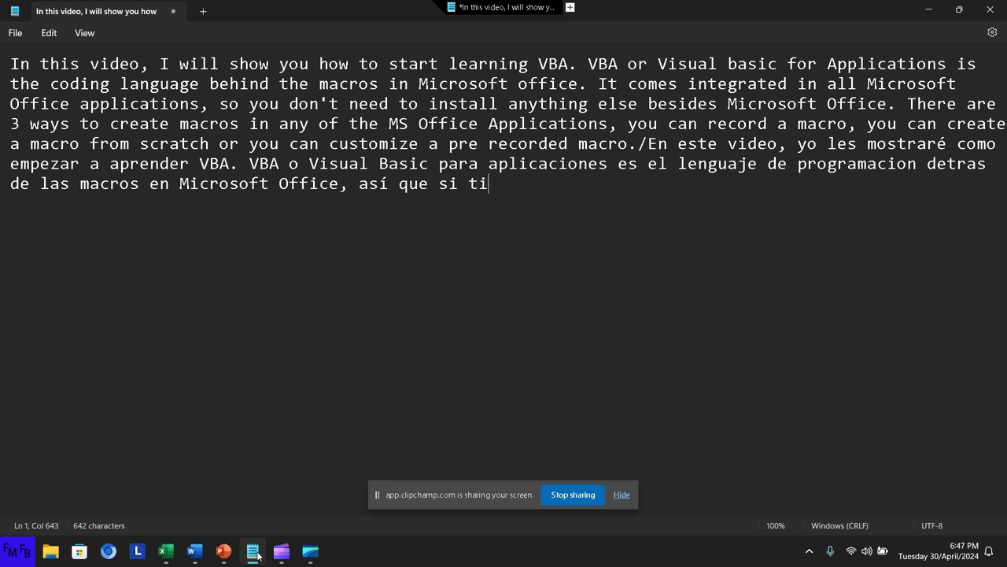
pyautogui.write('ene Mic')
pyautogui.write('rosoft ')
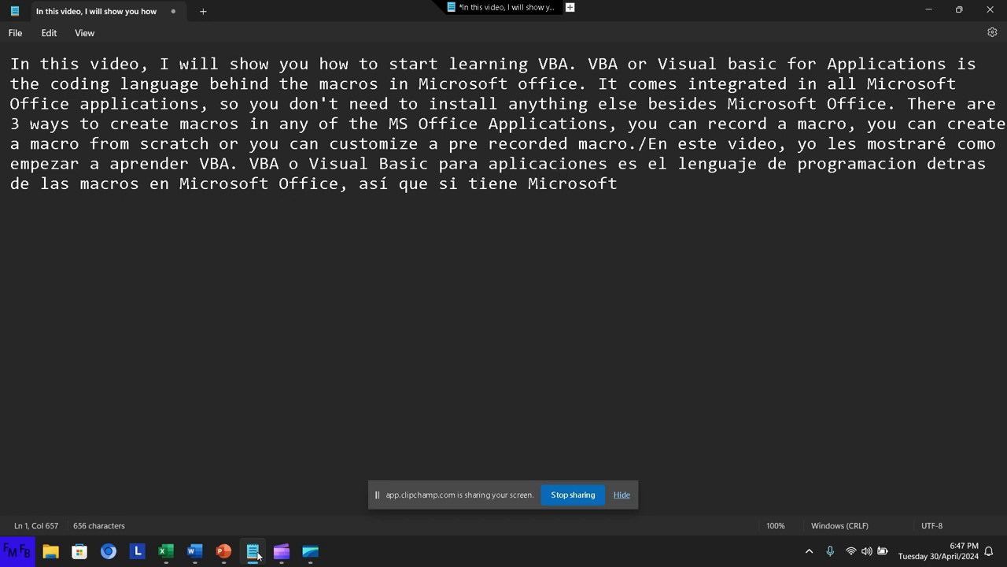
pyautogui.write('Office ins')
pyautogui.write('talado,')
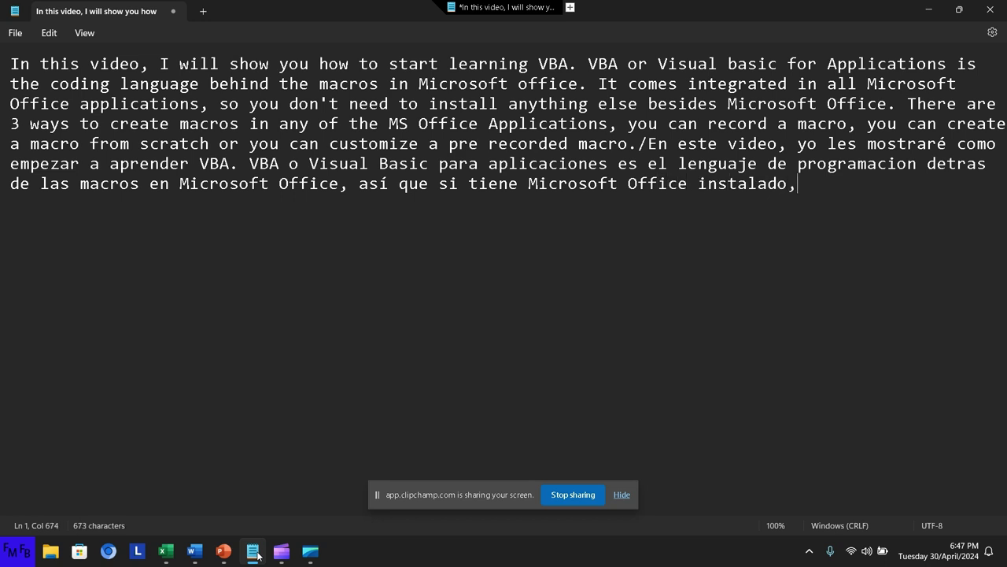
pyautogui.write(' no neces')
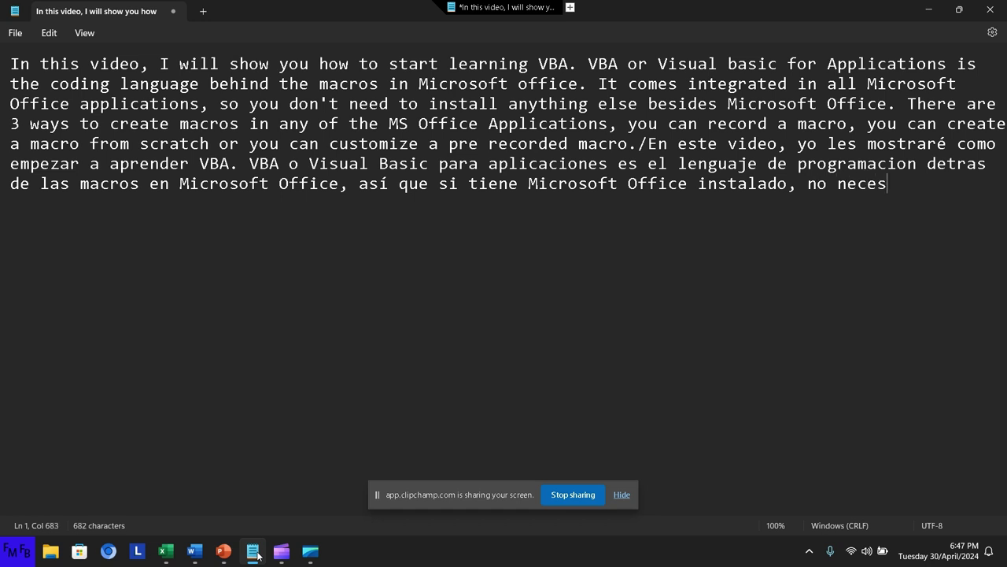
pyautogui.write('ita na')
pyautogui.write('da m')
pyautogui.write('ás pa')
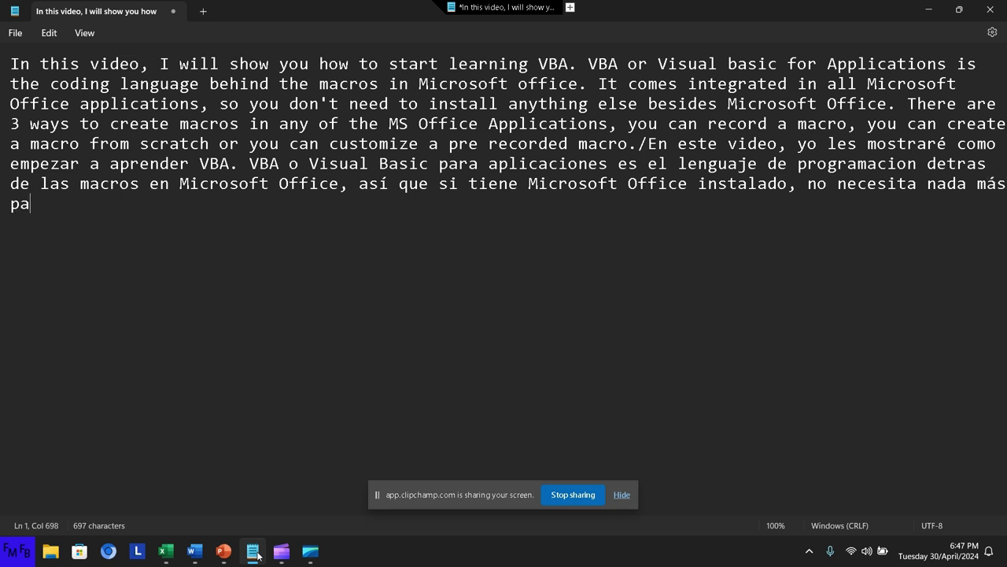
pyautogui.write('ra empe')
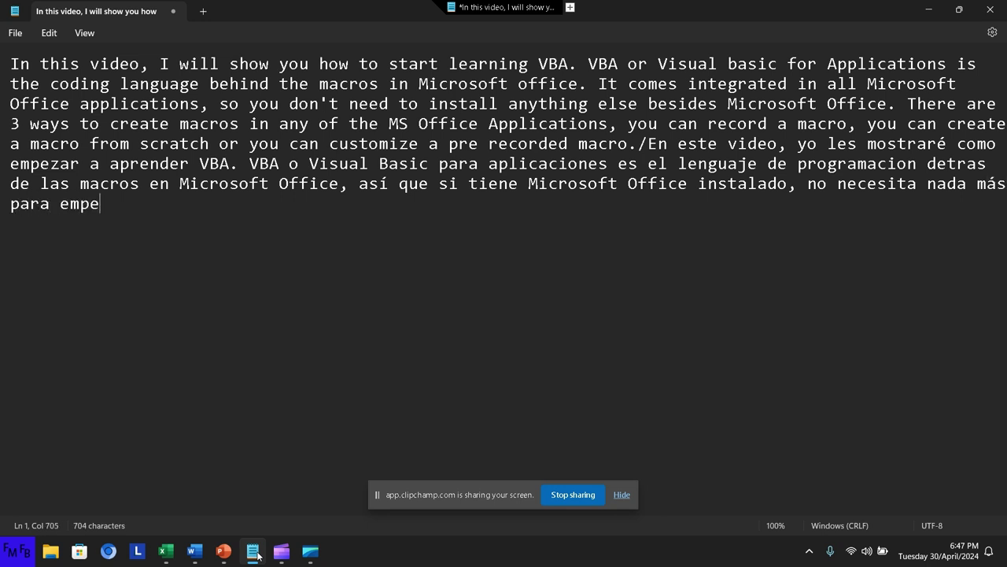
pyautogui.write('zar a cr')
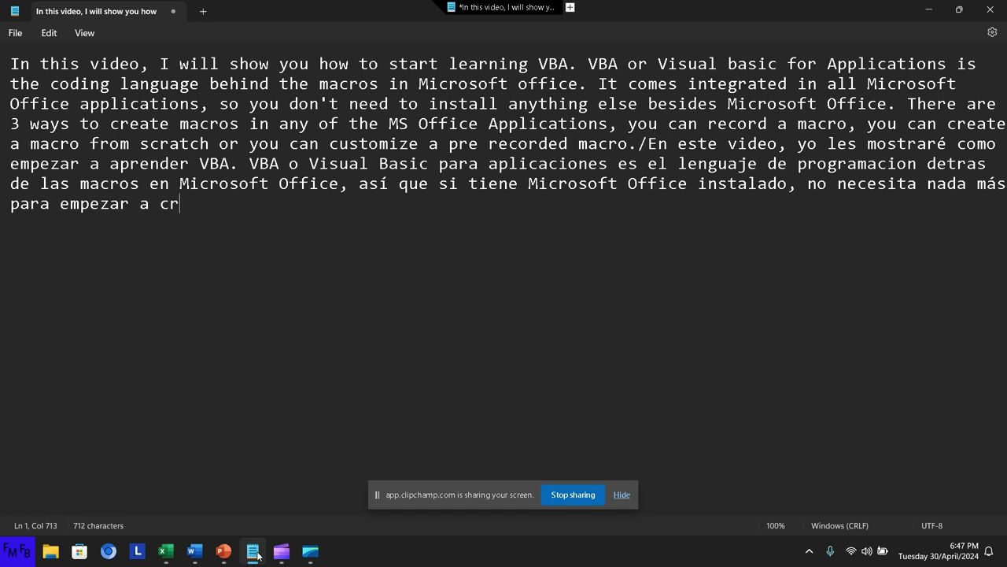
pyautogui.write('ear m')
pyautogui.press('BackSpace')
pyautogui.write('VB')
pyautogui.write('A macr')
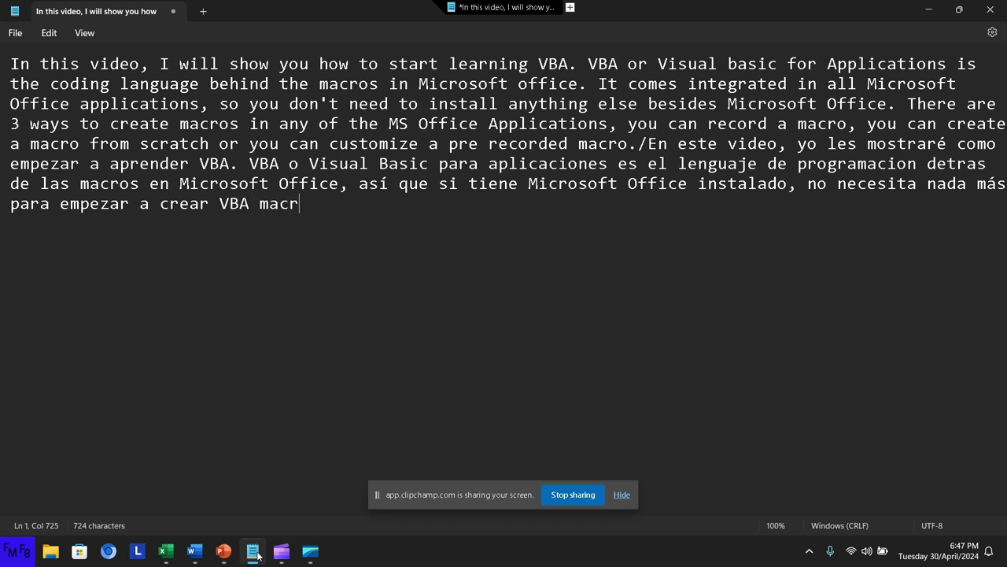
pyautogui.write('os.')
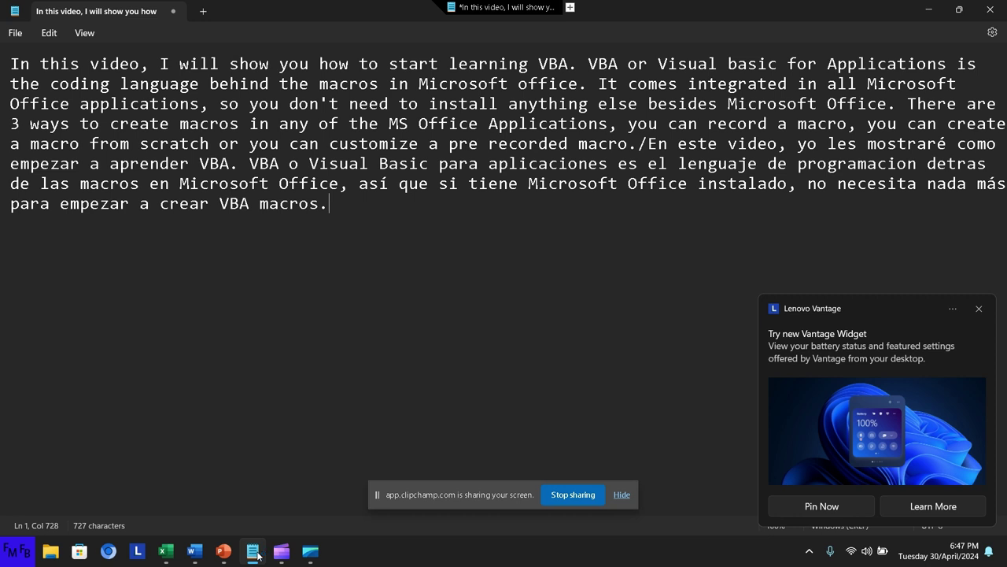
# Dismiss the Lenovo Vantage notification and type 'Hay 3 formas de crear macros…' through 'macro pre grabada.'
pyautogui.click(979, 309)
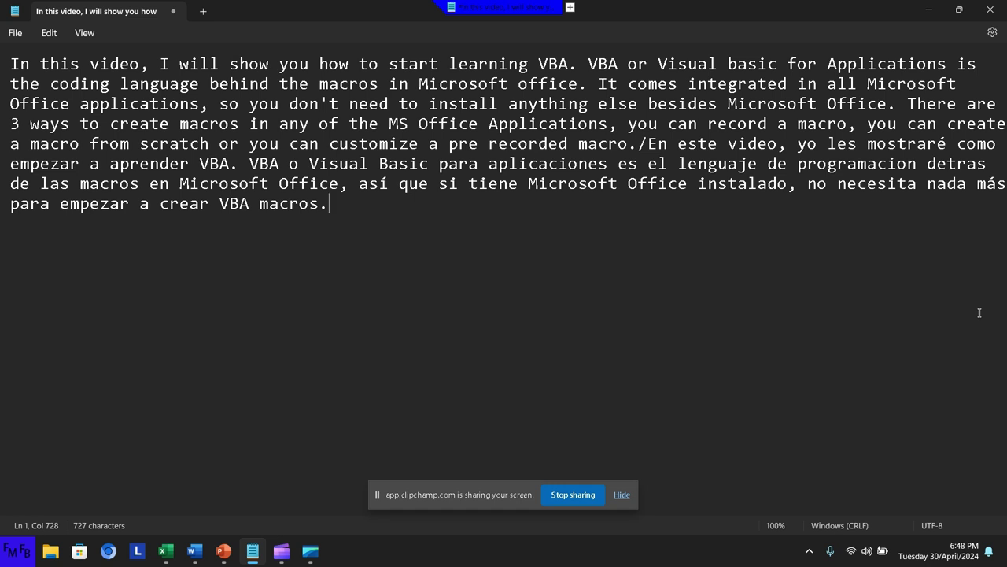
pyautogui.write('H')
pyautogui.write('ay 3 form')
pyautogui.write('as de ')
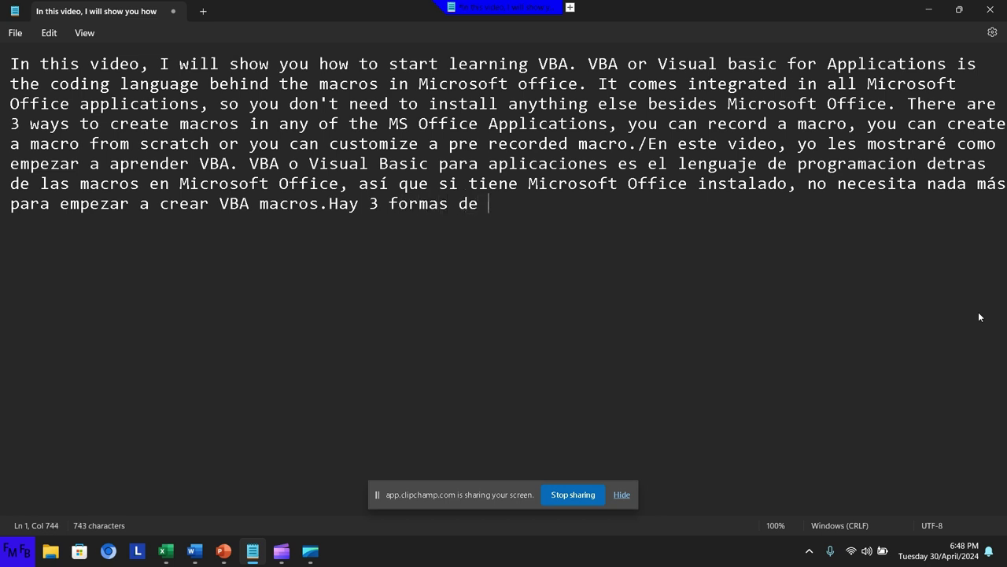
pyautogui.write('crear mac')
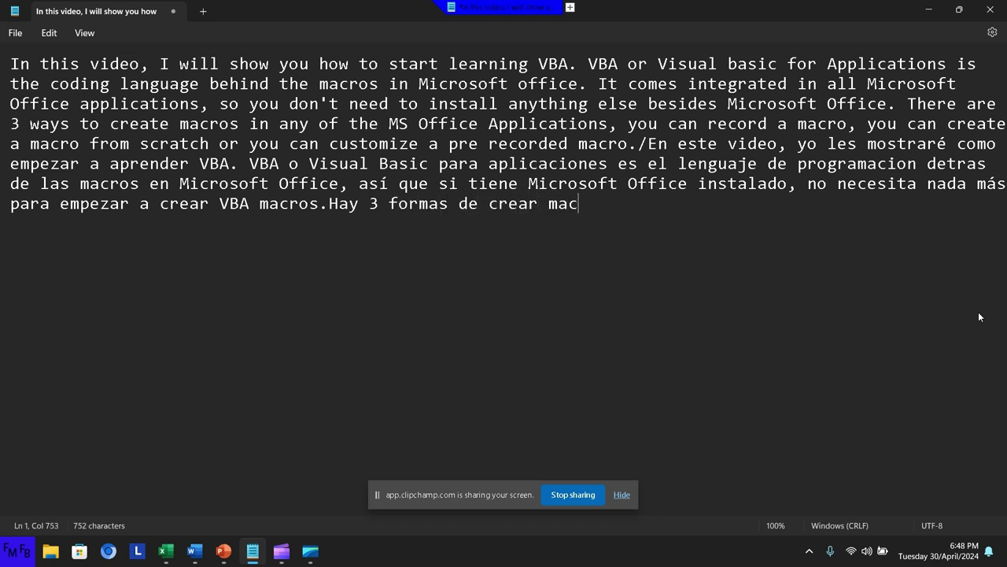
pyautogui.write('ros')
pyautogui.write(', p')
pyautogui.write('uede ')
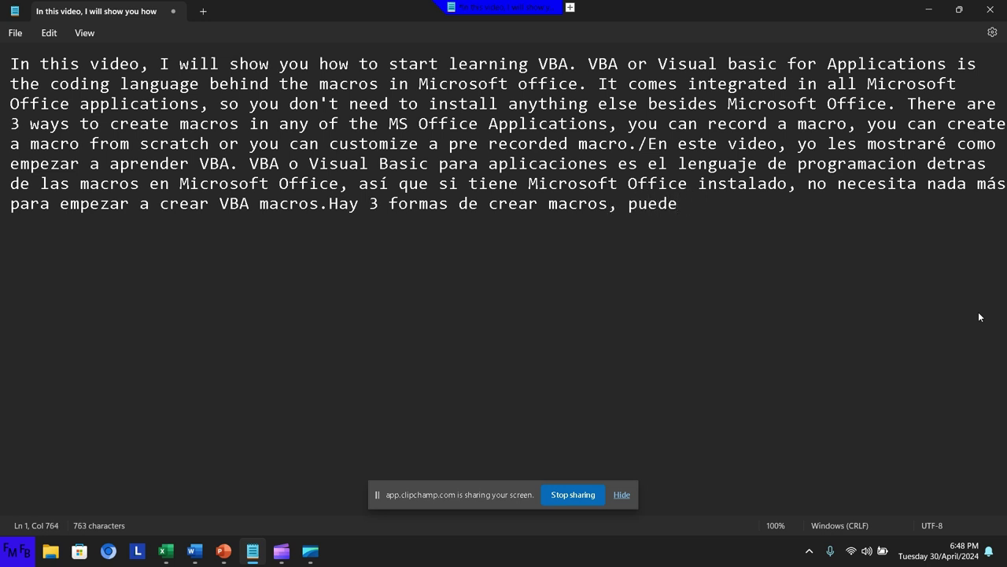
pyautogui.write('grabar un')
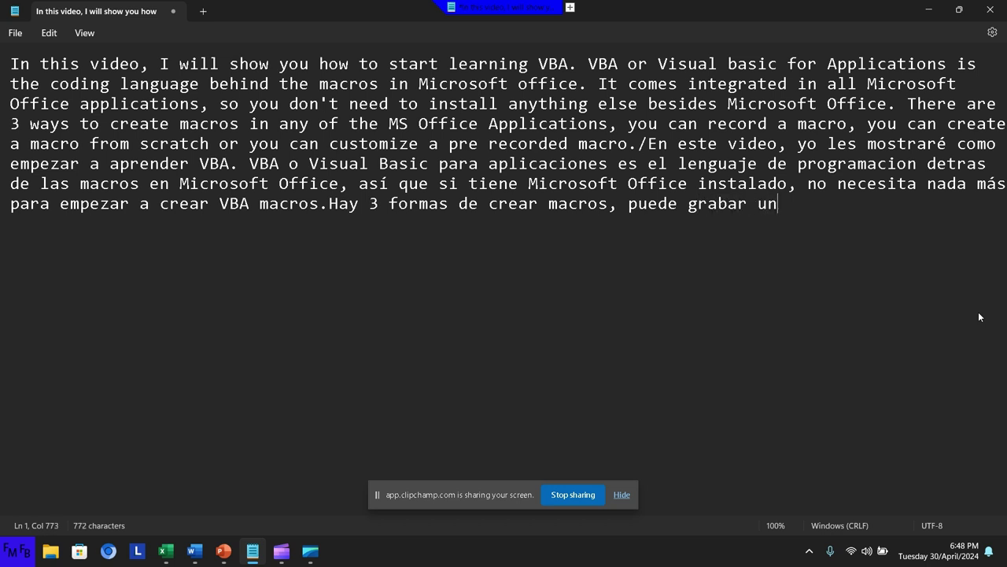
pyautogui.write('a macro')
pyautogui.write(', puede ')
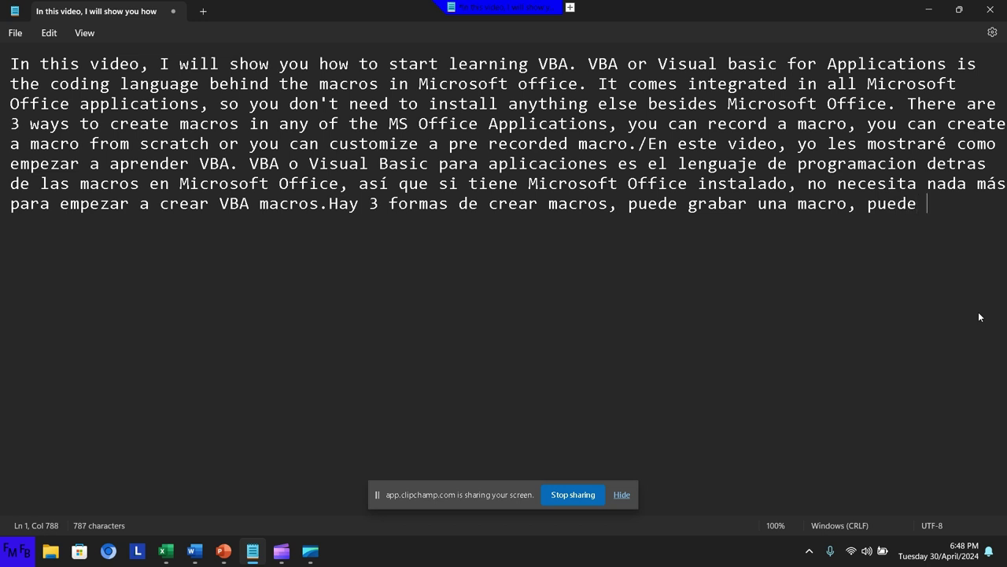
pyautogui.write('crear mac')
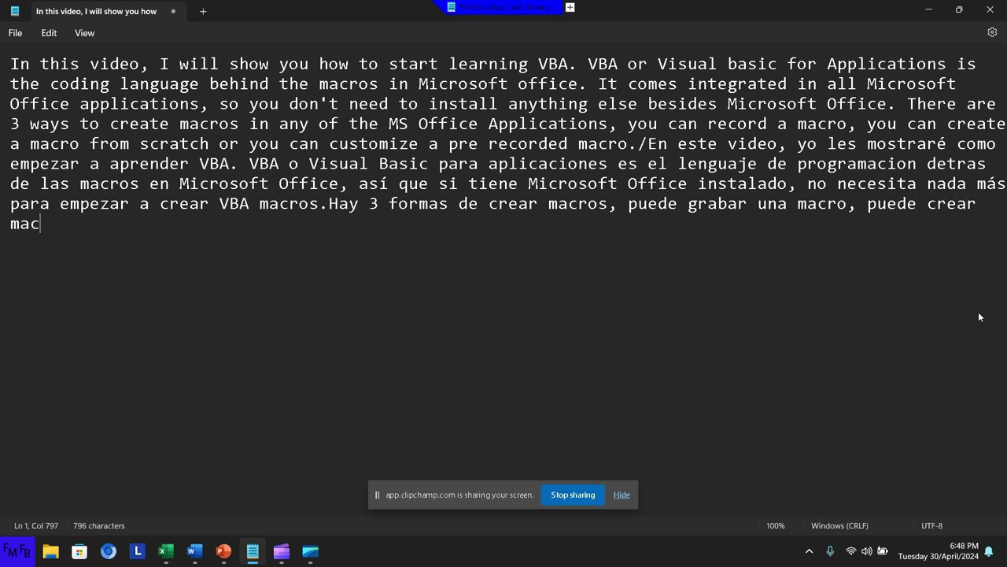
pyautogui.write('ros desde ')
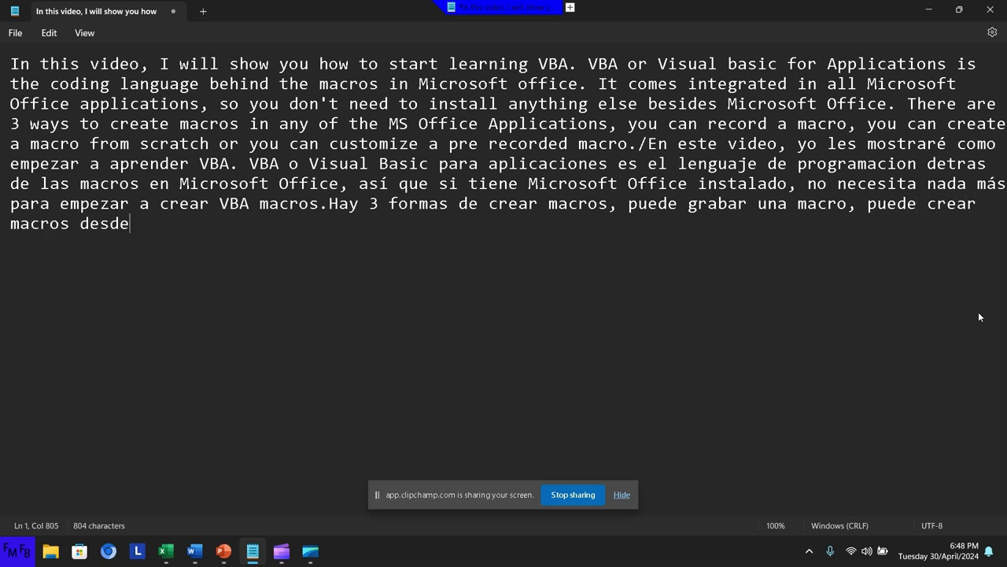
pyautogui.write('cero ')
pyautogui.write('o pu')
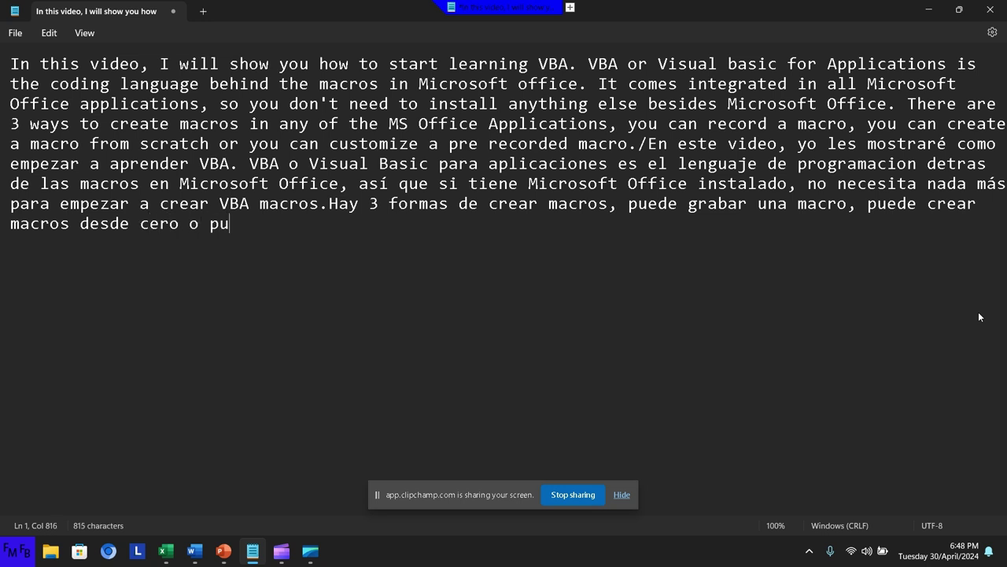
pyautogui.write('ede perso')
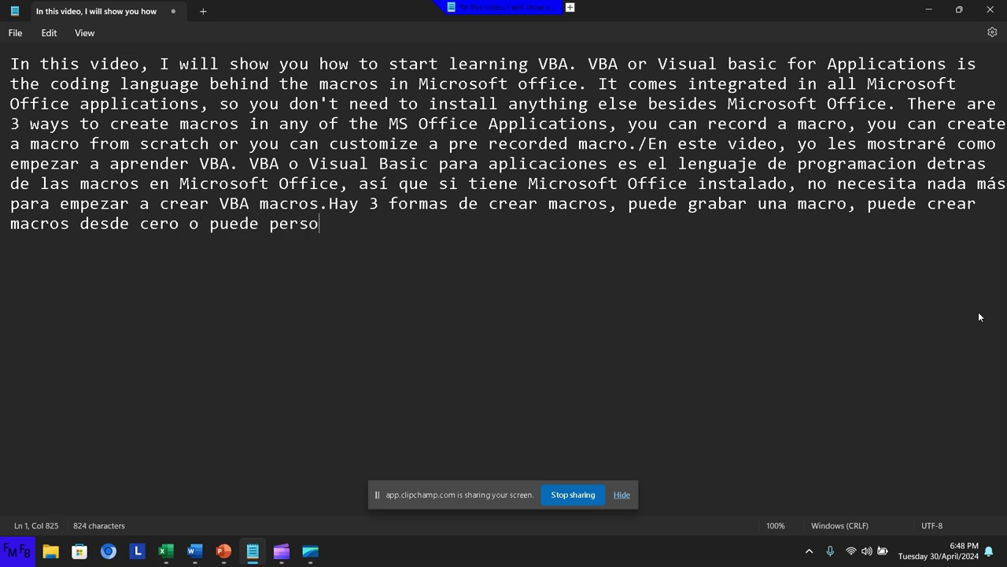
pyautogui.write('nalizar una')
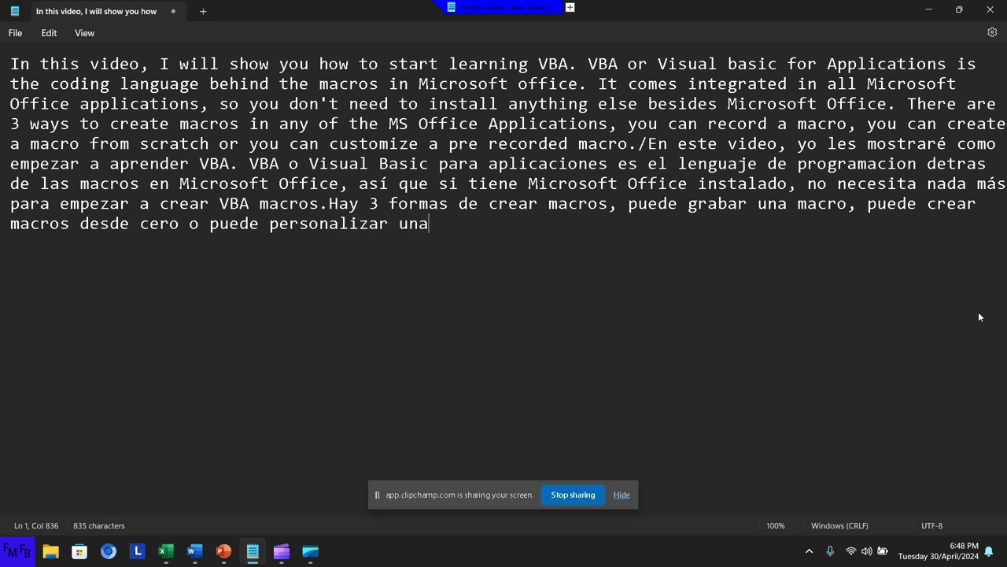
pyautogui.write(' macro p')
pyautogui.write('re graba')
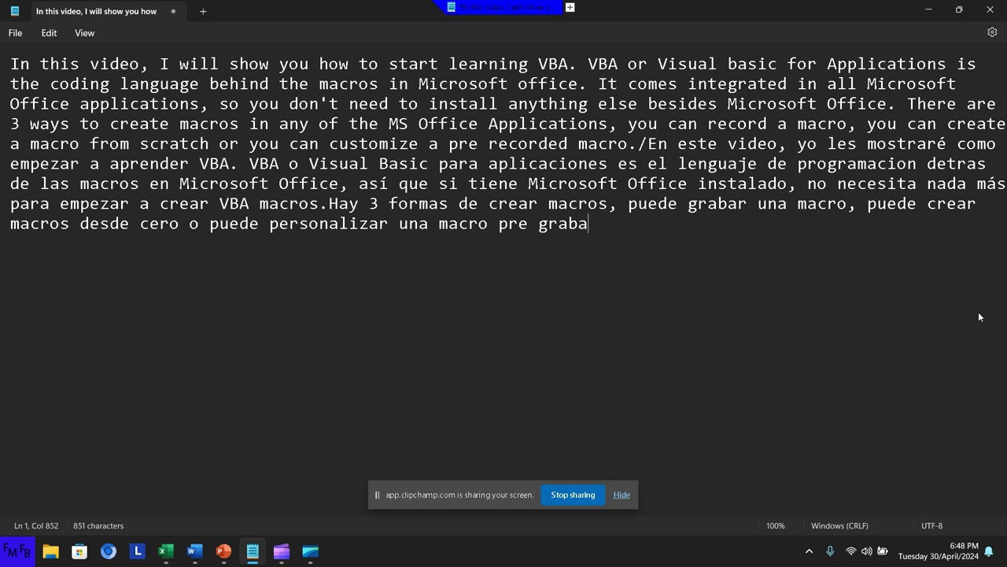
pyautogui.write('da.')
# Add the bilingual sentence on enabling the developer tab in Excel, Word and Powerpoint, then clear the note
pyautogui.press('Return')
pyautogui.press('Return')
pyautogui.write('Now I')
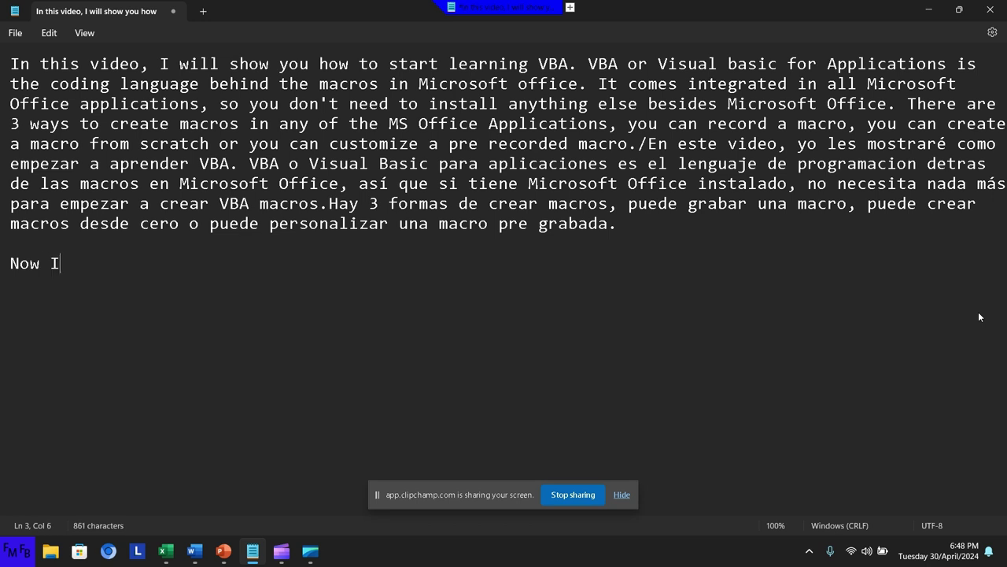
pyautogui.write(' will show ')
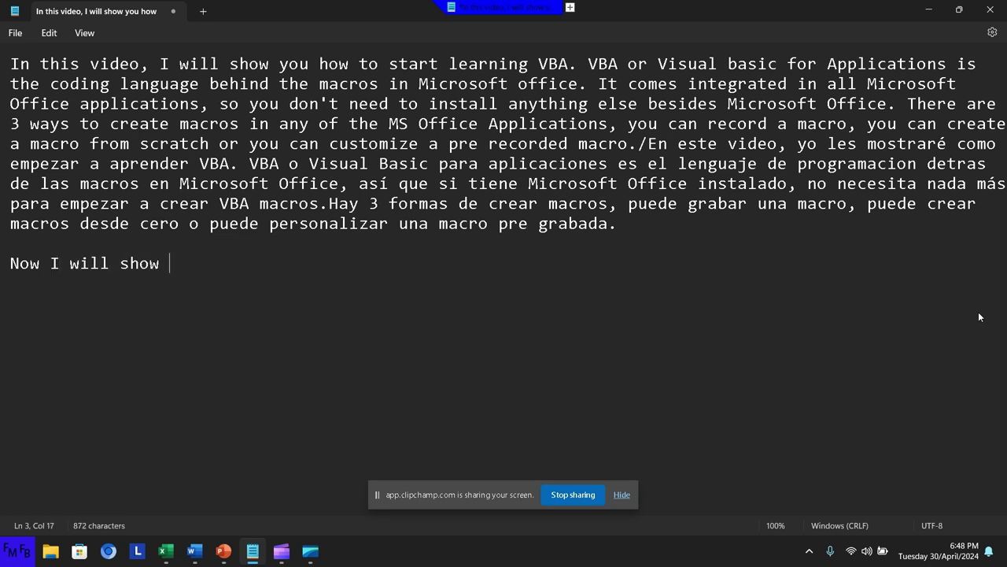
pyautogui.write('you how ')
pyautogui.write('to e')
pyautogui.press('BackSpace')
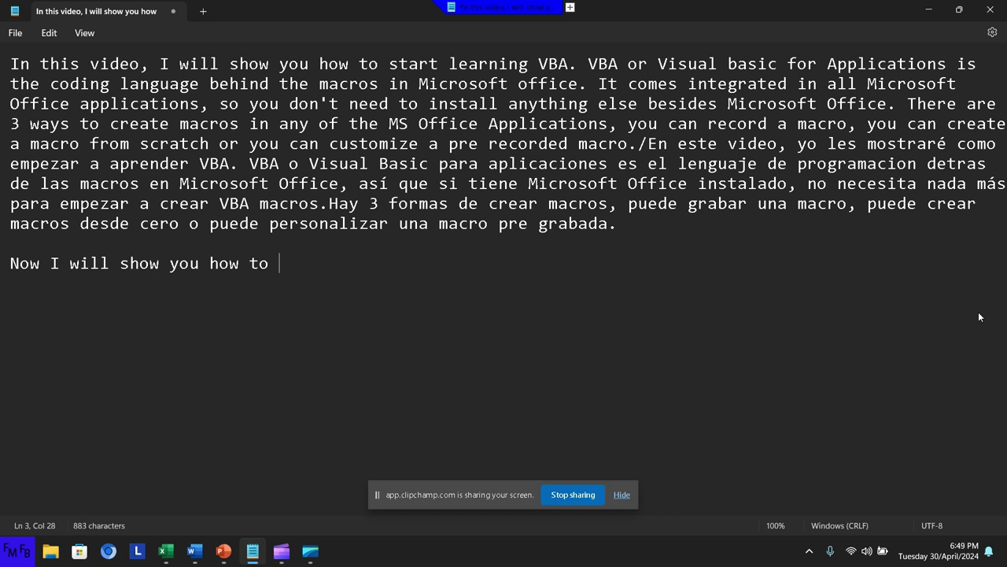
pyautogui.write('enable t')
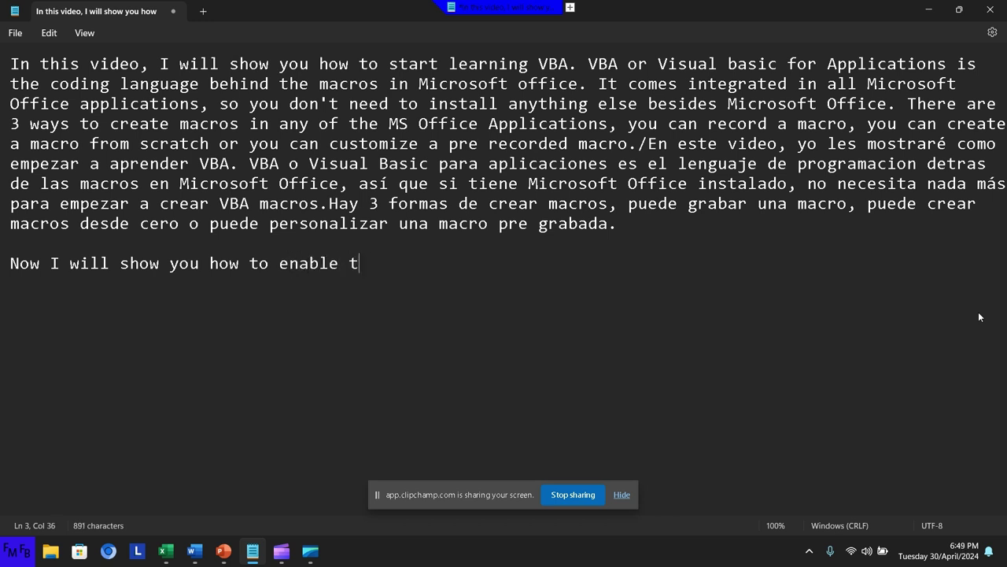
pyautogui.write('he develope')
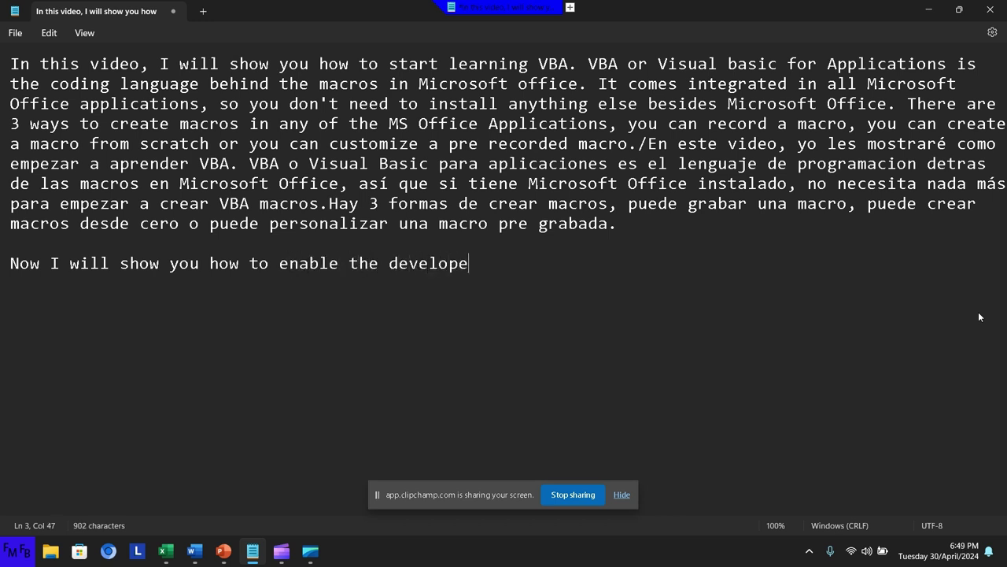
pyautogui.write('r tab i')
pyautogui.write('n a')
pyautogui.press('BackSpace')
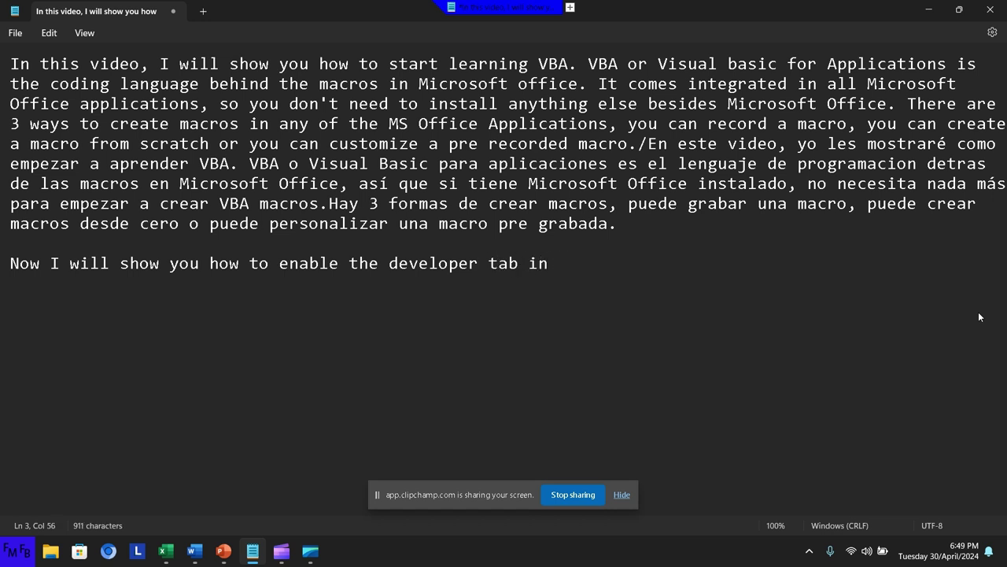
pyautogui.write('Excel')
pyautogui.write(', Wo')
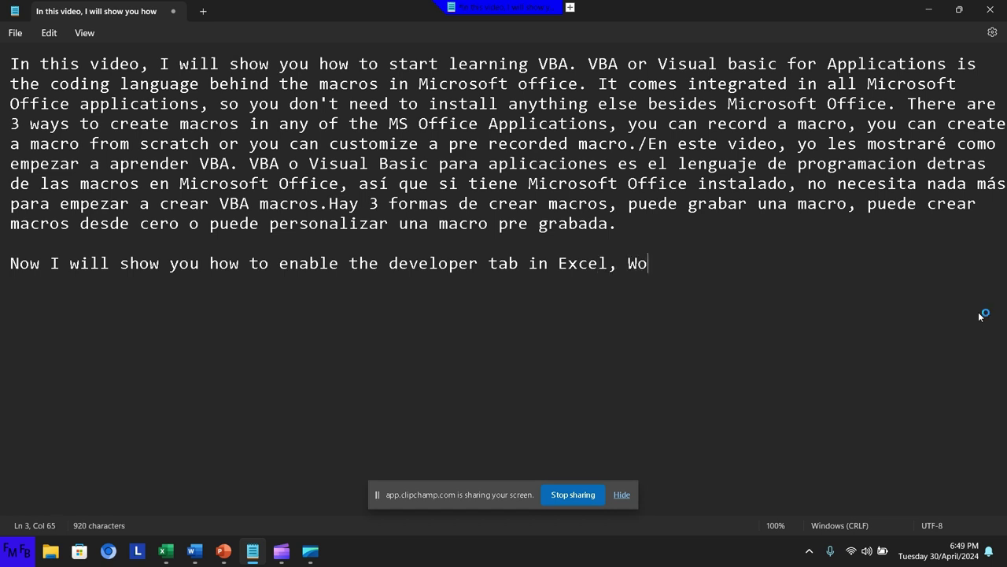
pyautogui.write('rd an')
pyautogui.write('d Power')
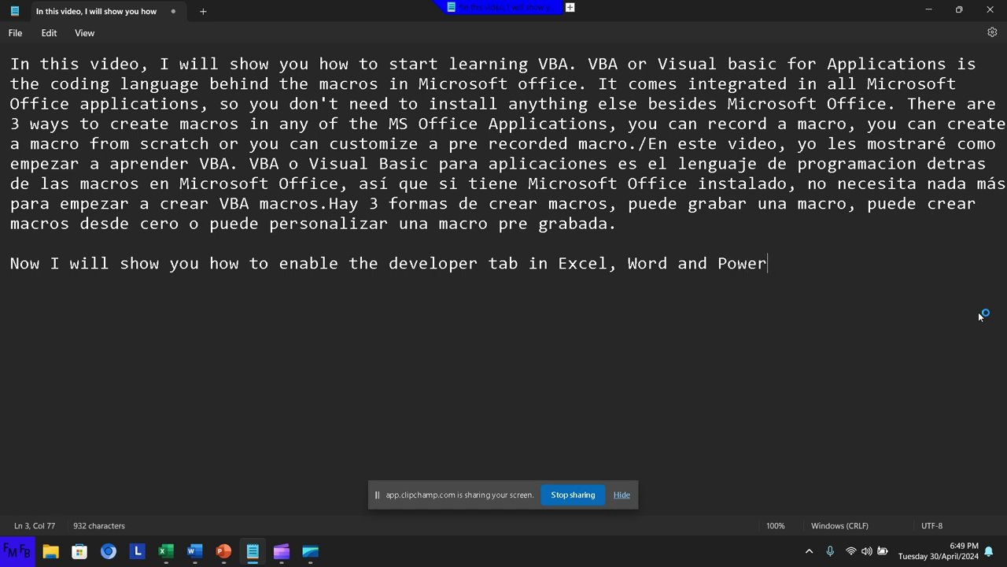
pyautogui.write('point')
pyautogui.write('./')
pyautogui.write('Ahora')
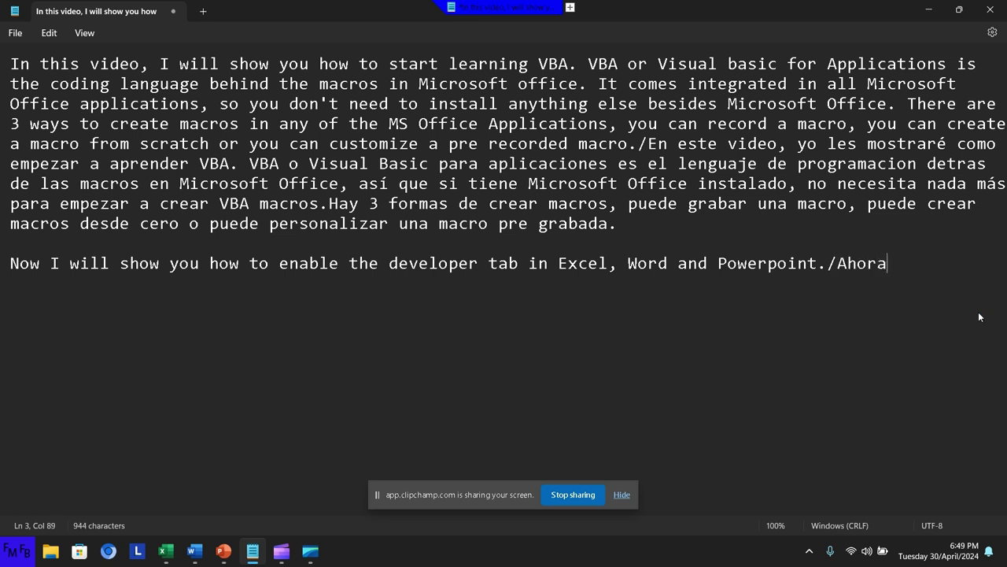
pyautogui.write(' les mostrar')
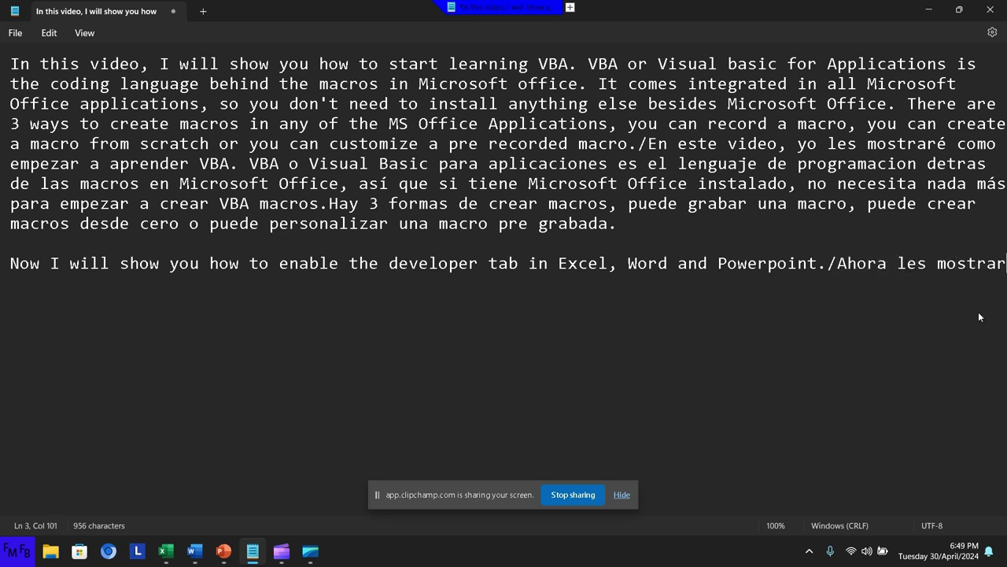
pyautogui.write('é ')
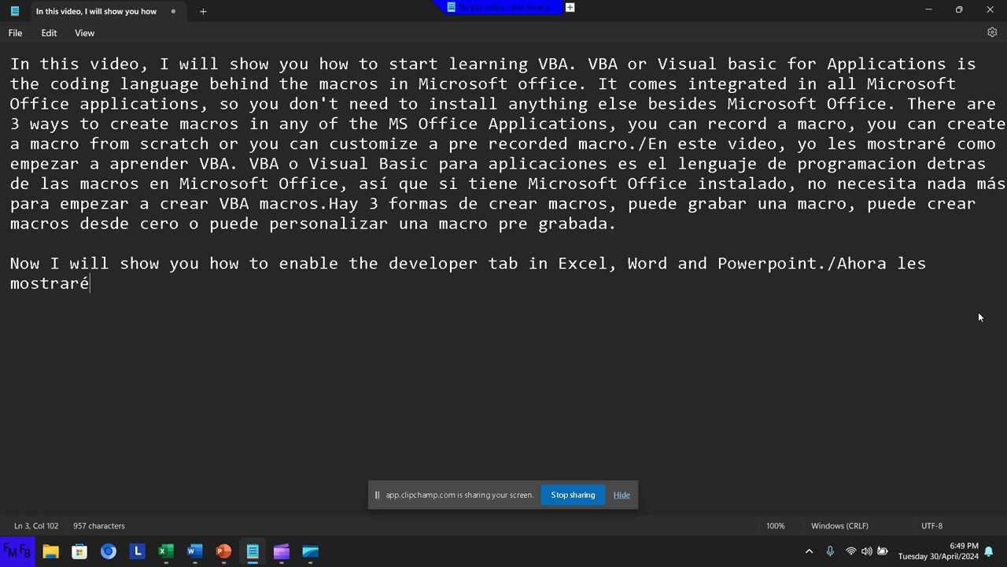
pyautogui.write('como ha')
pyautogui.write('bilitar ')
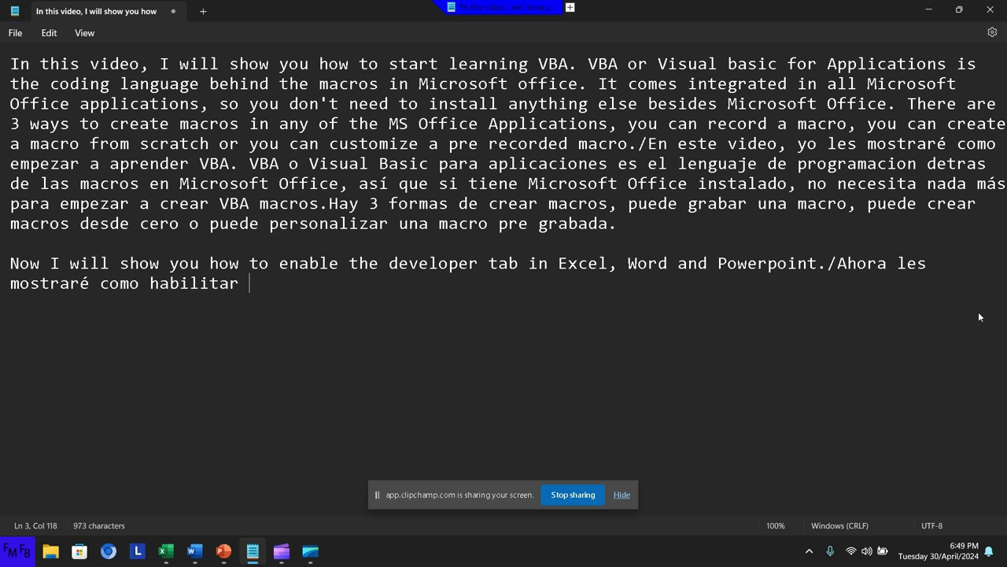
pyautogui.write('la pesta')
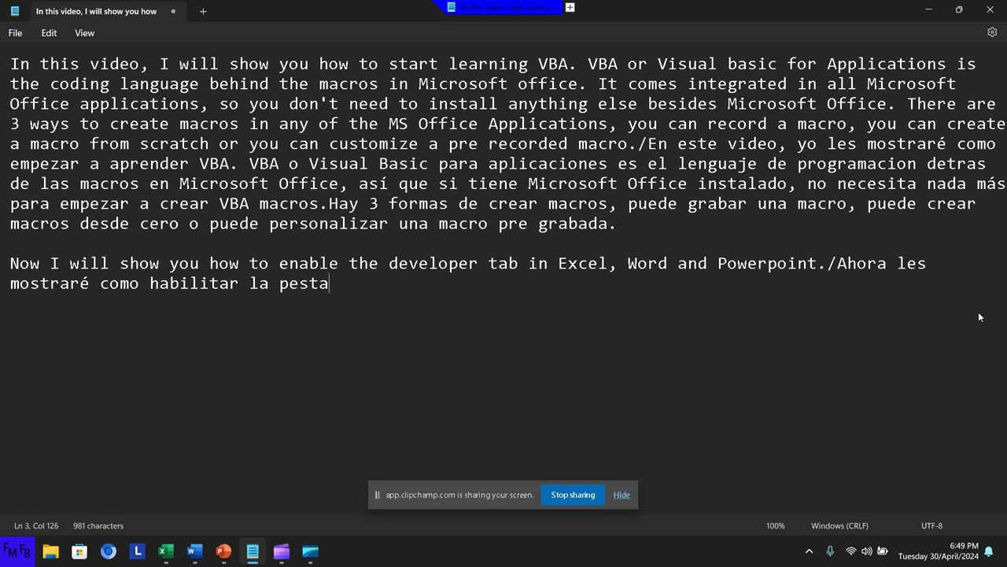
pyautogui.write('ña de d')
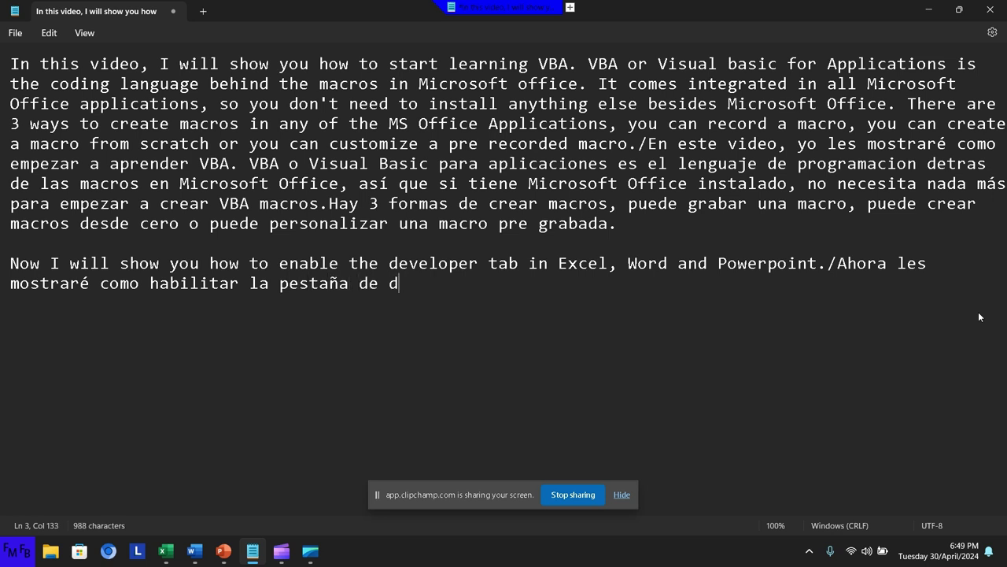
pyautogui.write('esarrol')
pyautogui.write('ladores en ')
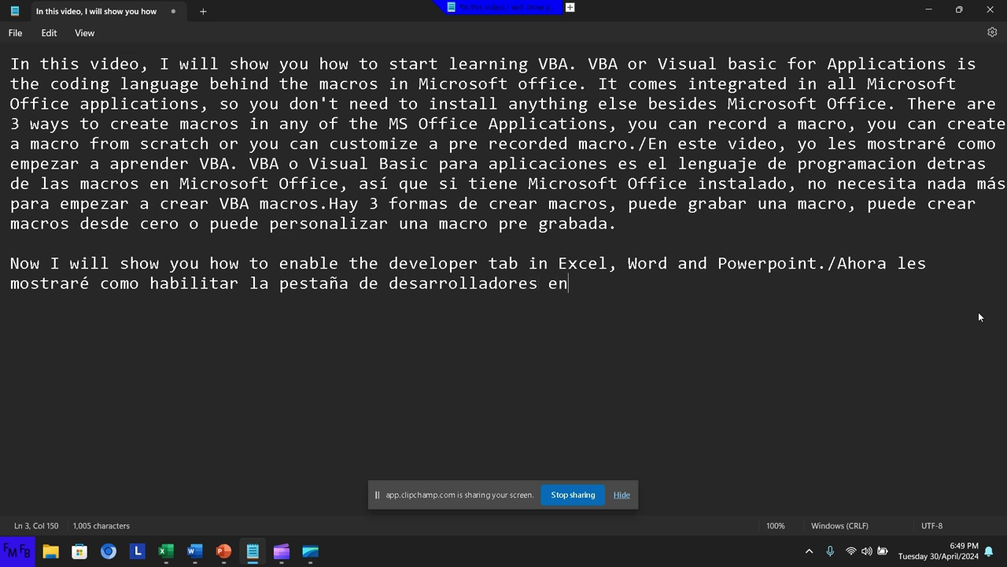
pyautogui.write('word, ')
pyautogui.write('Exce')
pyautogui.write('l ')
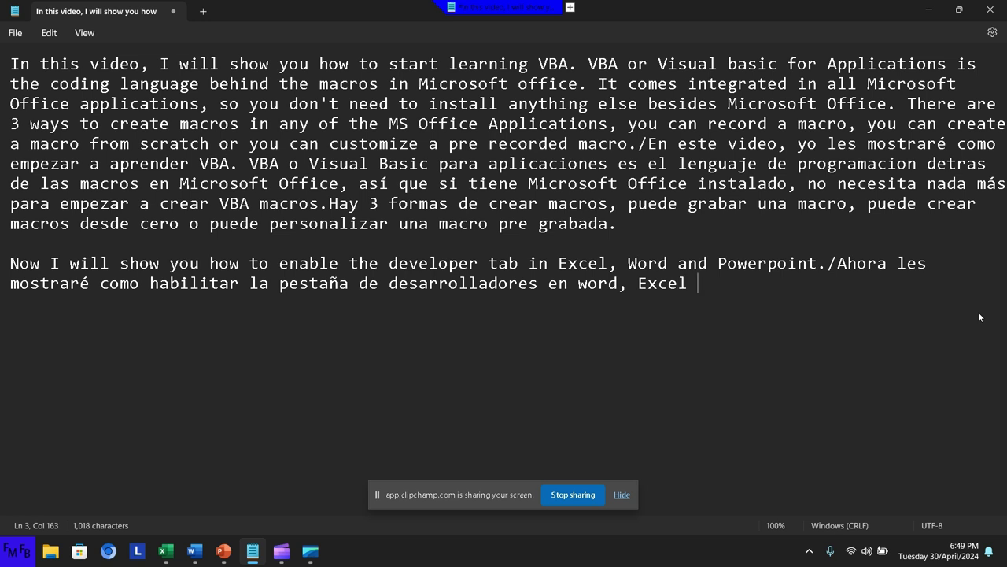
pyautogui.write('y Powe')
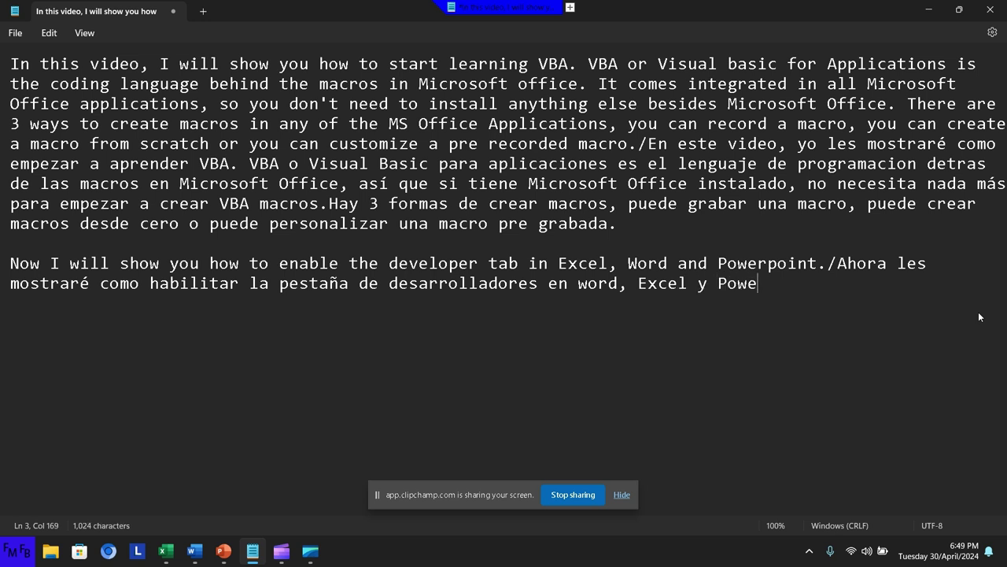
pyautogui.write('rpoint')
pyautogui.write('.')
pyautogui.hotkey('ctrl', 'a')
pyautogui.hotkey('ctrl', 'x')
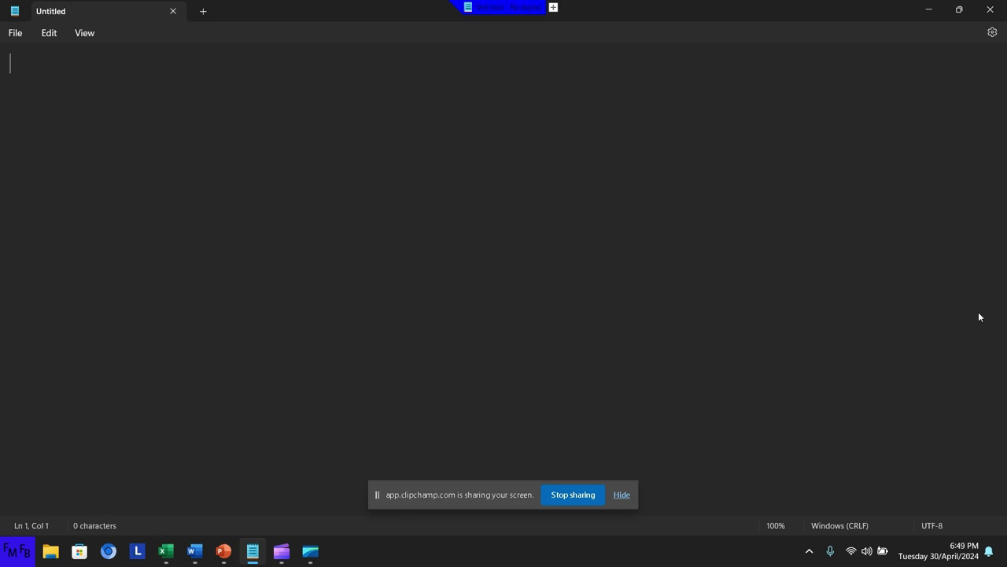
# Enable Excel's Developer tab through Options > Customize Ribbon, then open the Visual Basic editor
pyautogui.hotkey('alt', 'Tab')
pyautogui.hotkey('alt', 'Tab')
pyautogui.hotkey('alt', 'Tab')
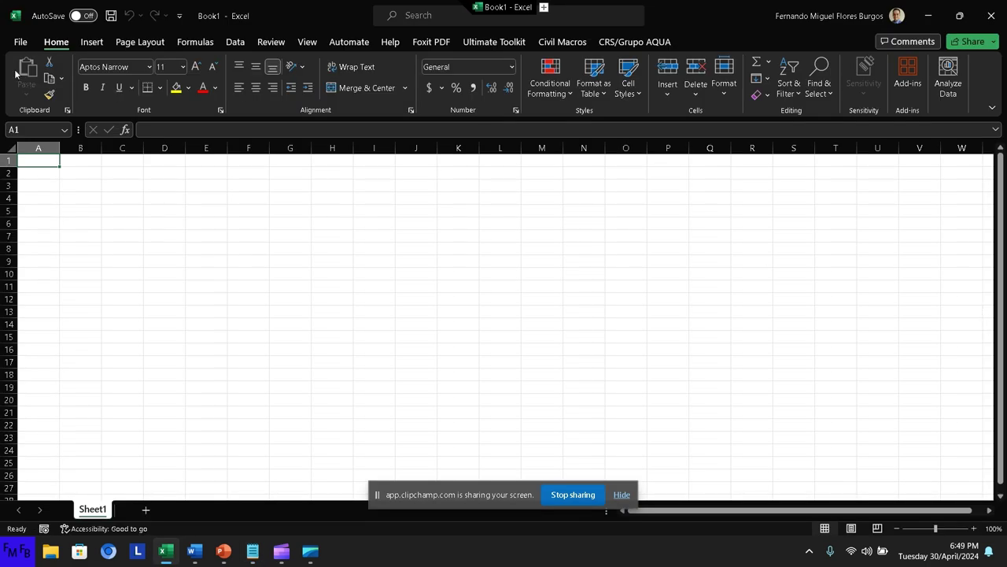
pyautogui.click(20, 41)
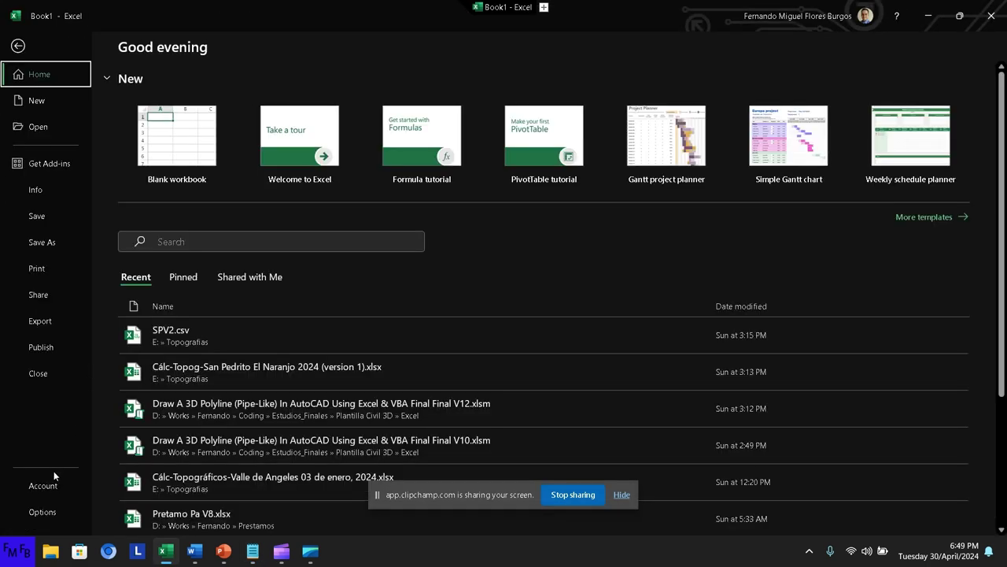
pyautogui.click(46, 510)
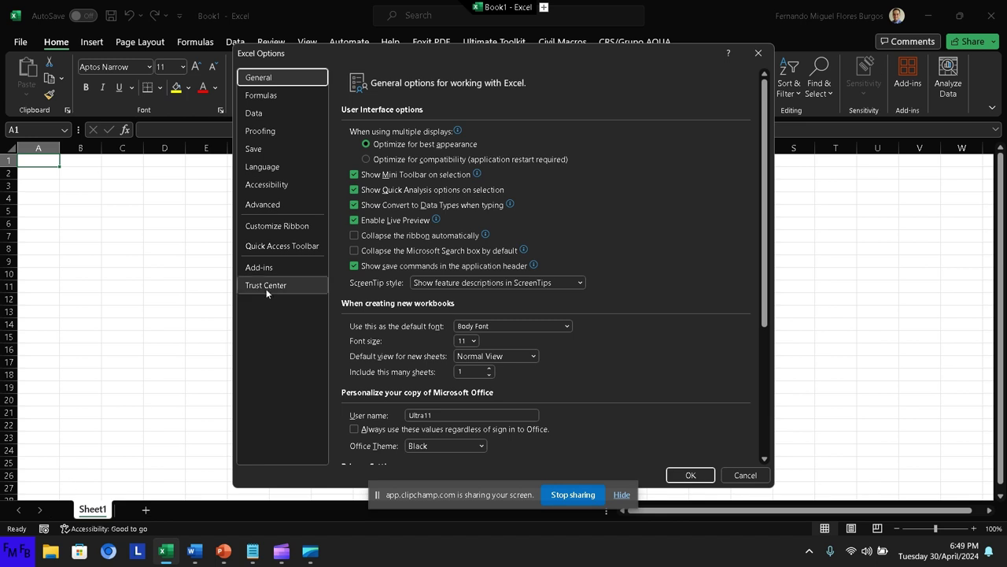
pyautogui.click(311, 228)
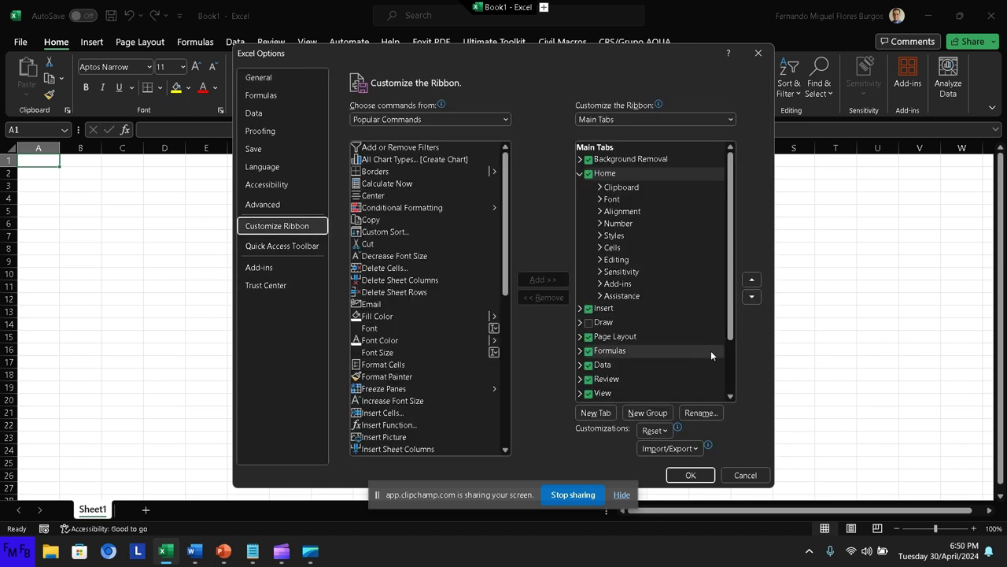
pyautogui.moveTo(731, 337); pyautogui.dragTo(730, 388)
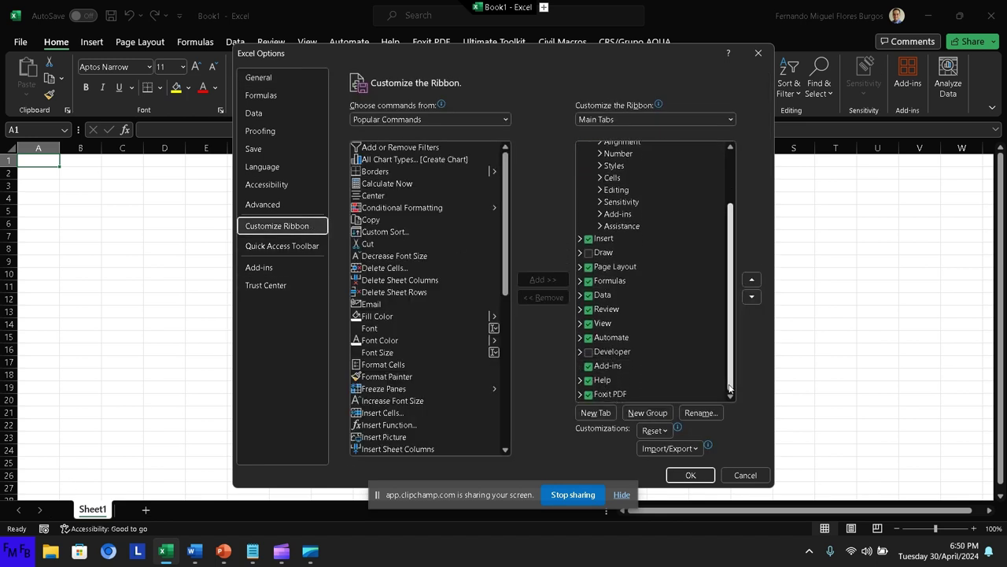
pyautogui.click(589, 352)
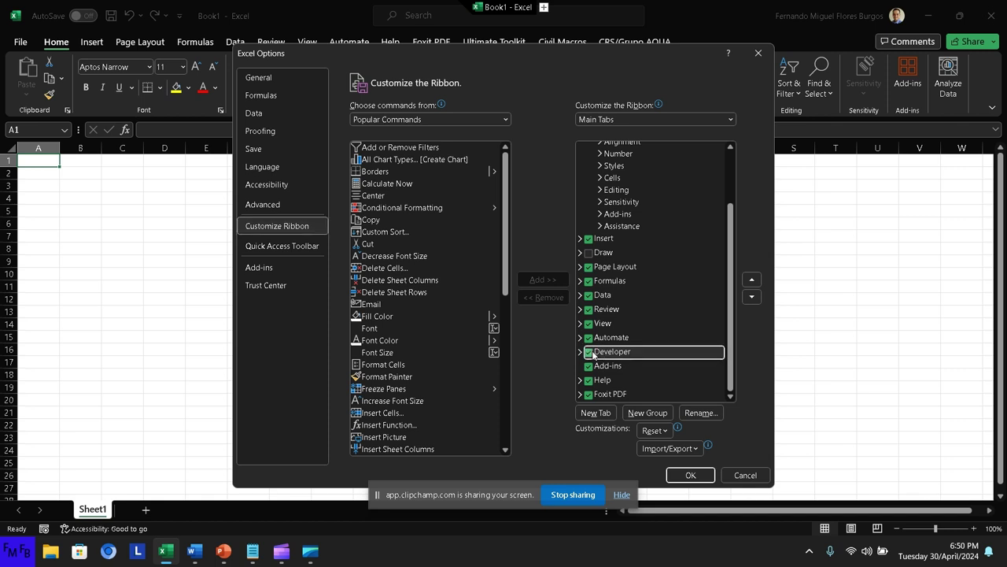
pyautogui.click(677, 471)
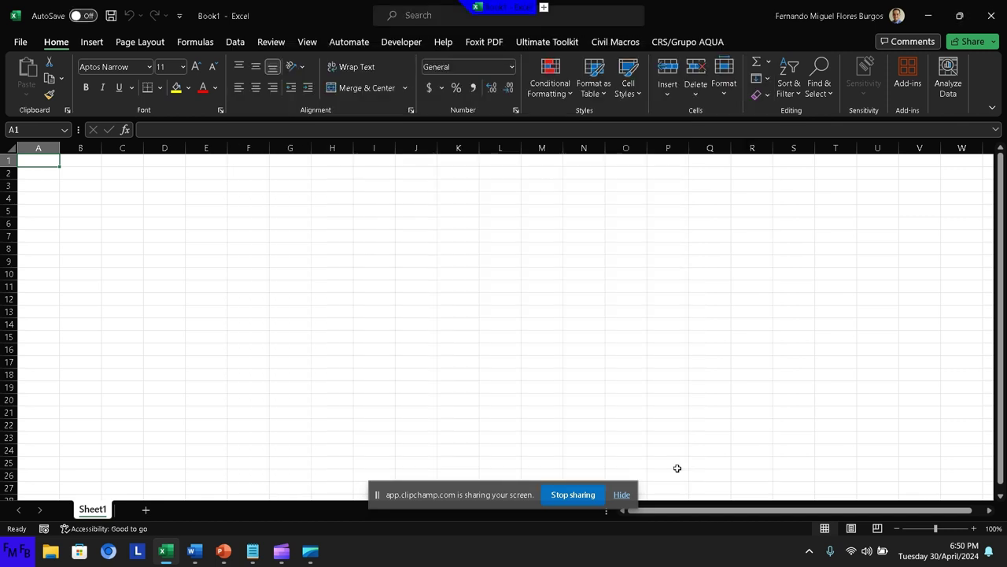
pyautogui.click(391, 47)
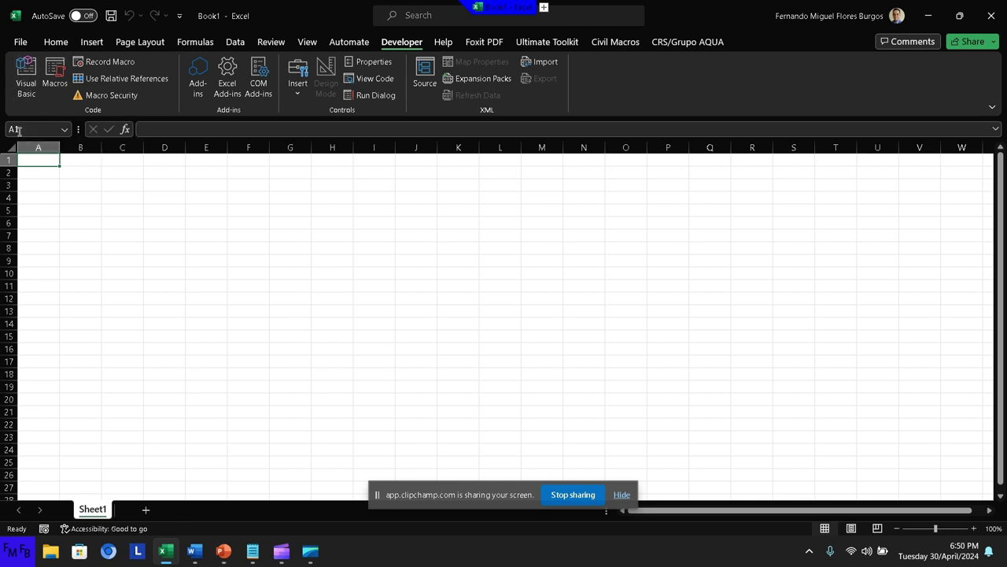
pyautogui.click(26, 82)
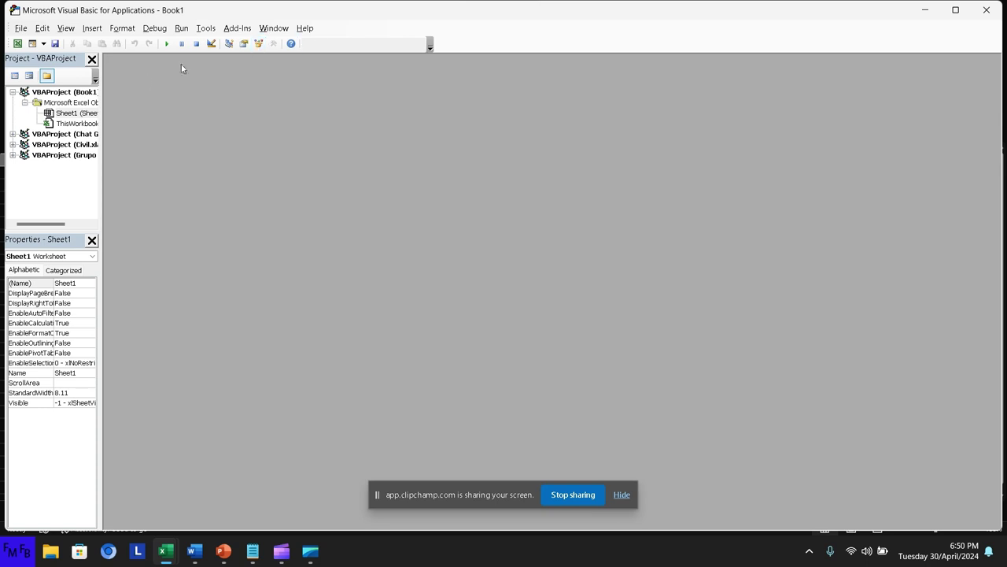
# Insert Module1 in Book1 and type the comment 'Here you can start creating macros
pyautogui.click(85, 31)
pyautogui.click(108, 72)
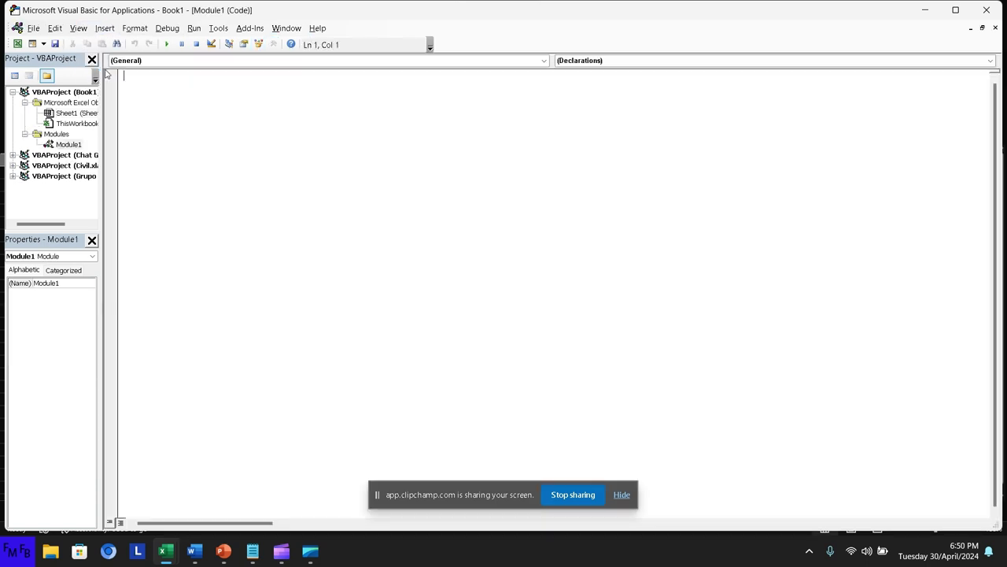
pyautogui.write("'")
pyautogui.write('Hr')
pyautogui.press('BackSpace')
pyautogui.write('e ')
pyautogui.write('you ca')
pyautogui.write('n start ')
pyautogui.write('creating macr')
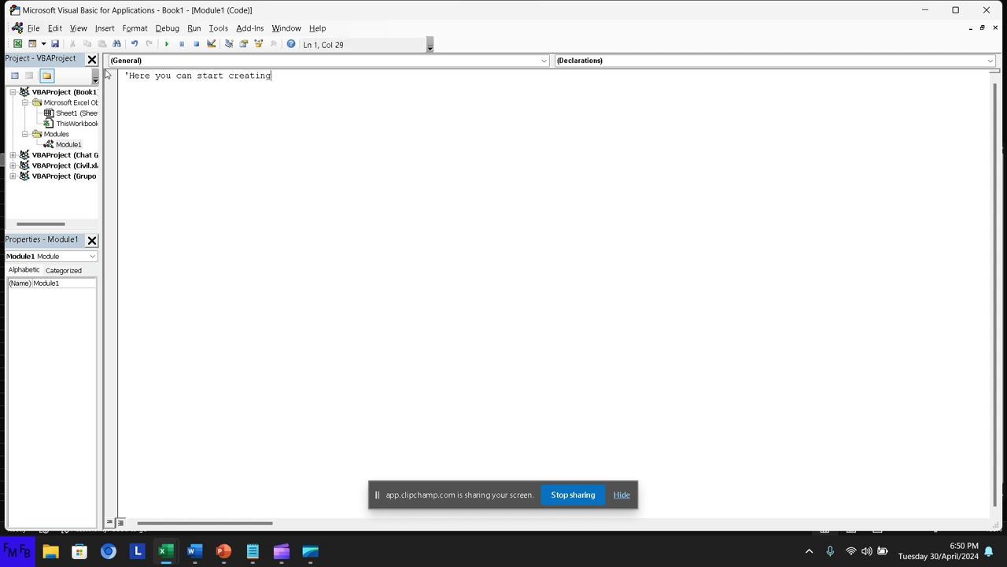
pyautogui.write('os')
# Enable Word's Developer tab through Options > Customize Ribbon
pyautogui.hotkey('alt', 'Tab')
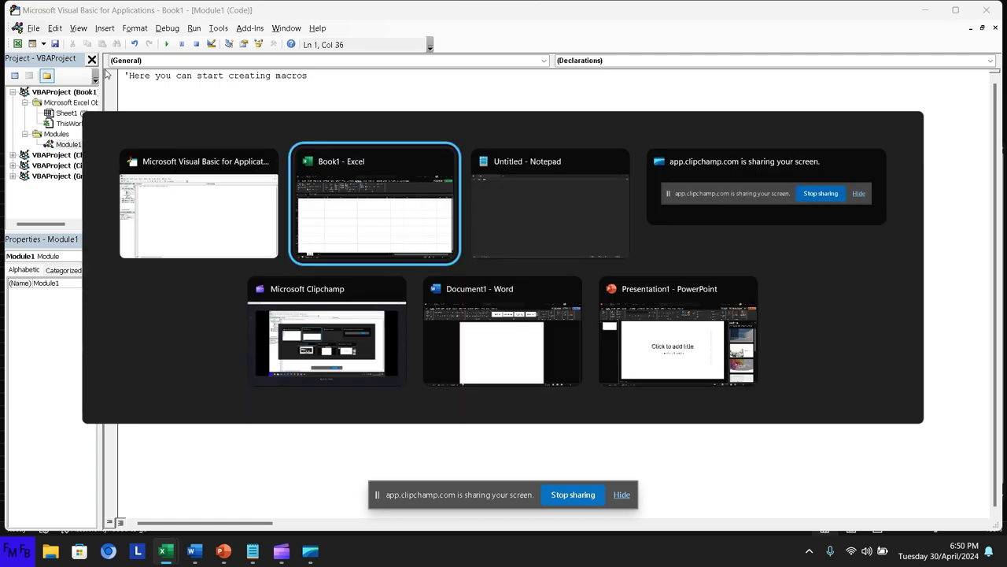
pyautogui.press('Tab')
pyautogui.press('Tab')
pyautogui.press('Tab')
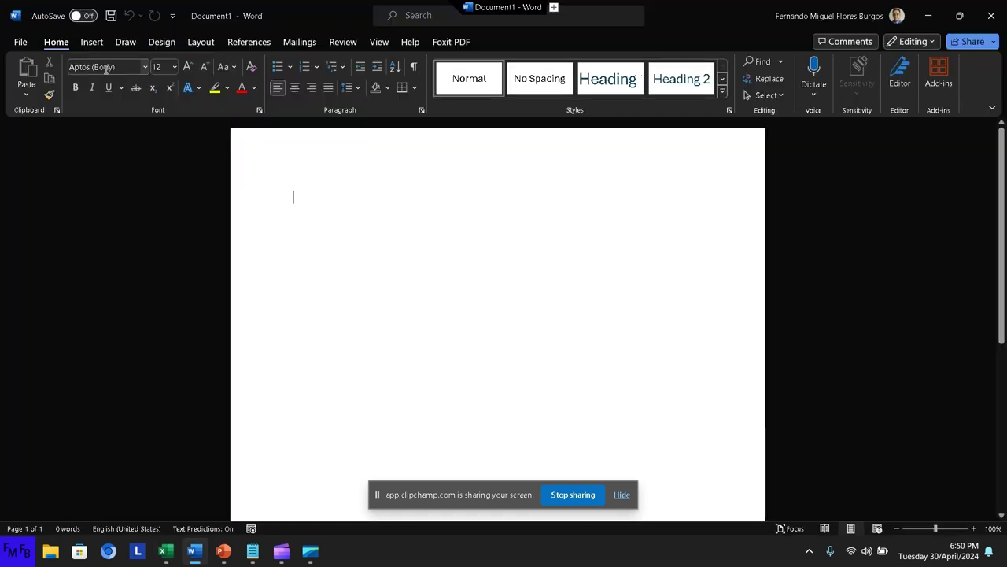
pyautogui.click(28, 42)
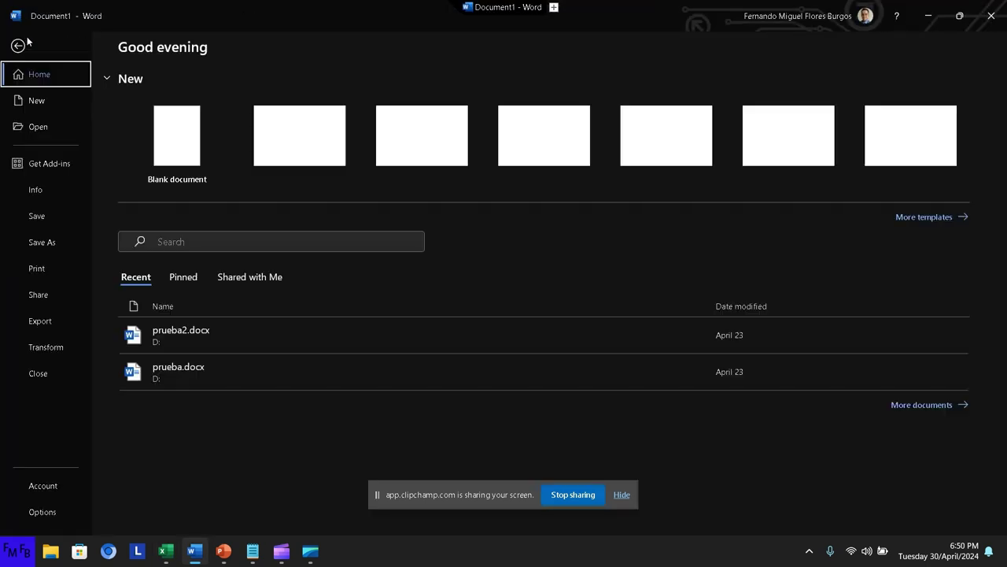
pyautogui.click(50, 516)
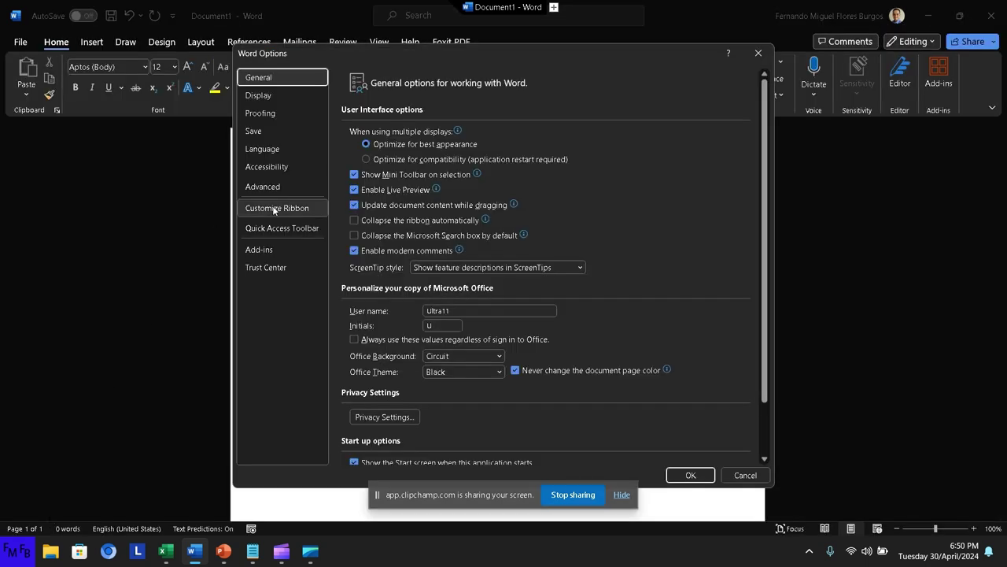
pyautogui.click(274, 209)
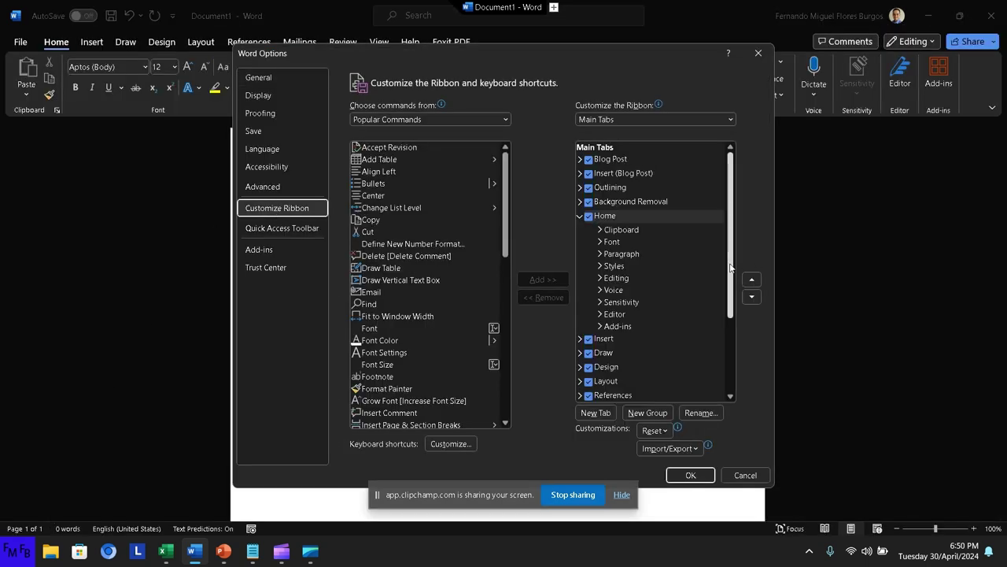
pyautogui.moveTo(730, 259); pyautogui.dragTo(731, 333)
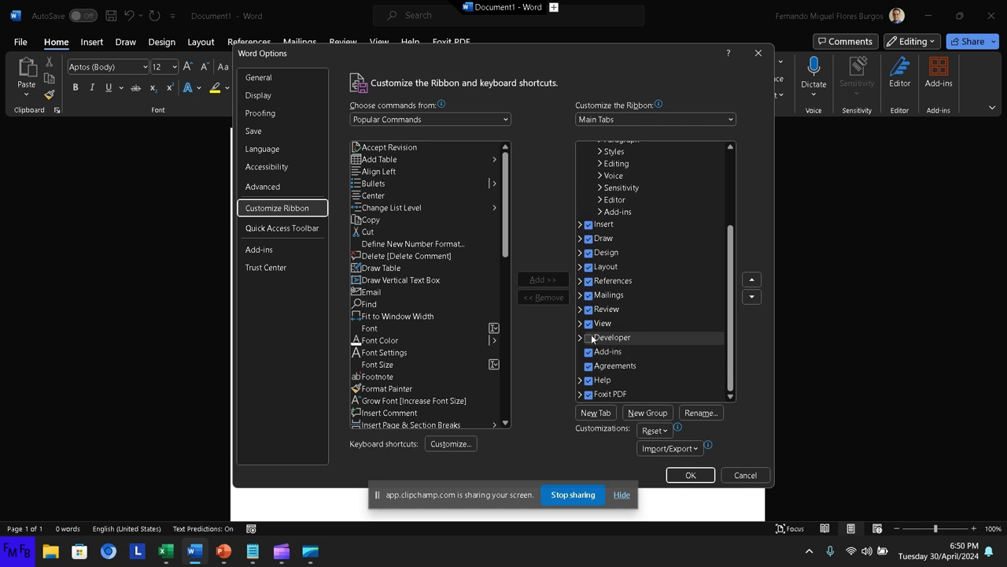
pyautogui.click(589, 338)
pyautogui.click(683, 475)
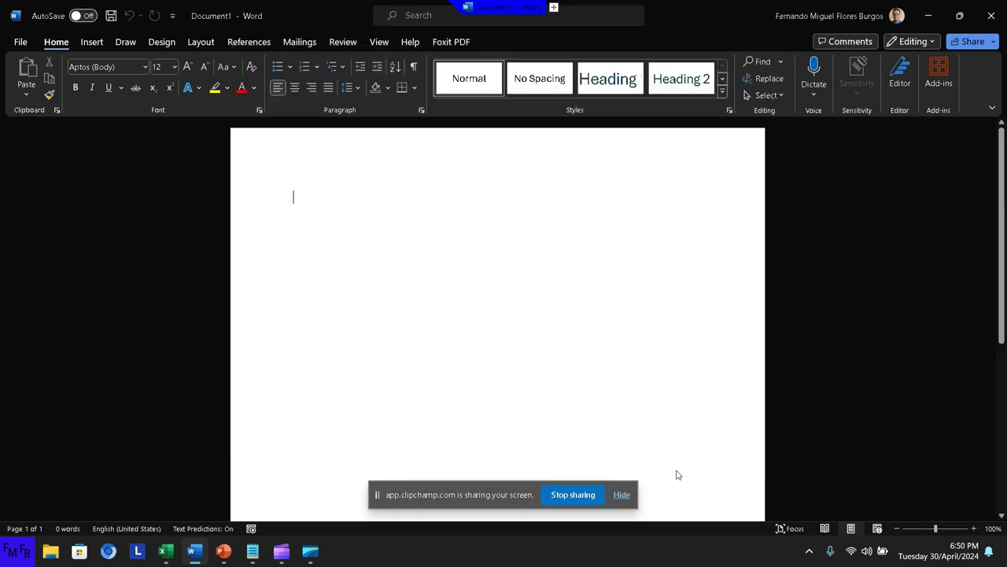
# Open and close Word's Visual Basic editor from the Developer tab, then switch to PowerPoint
pyautogui.click(423, 42)
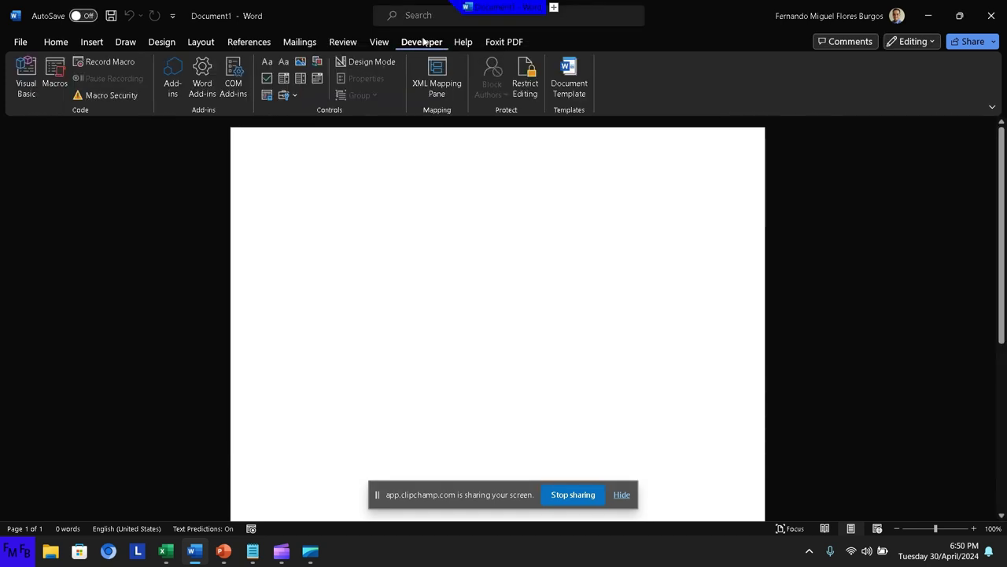
pyautogui.click(29, 69)
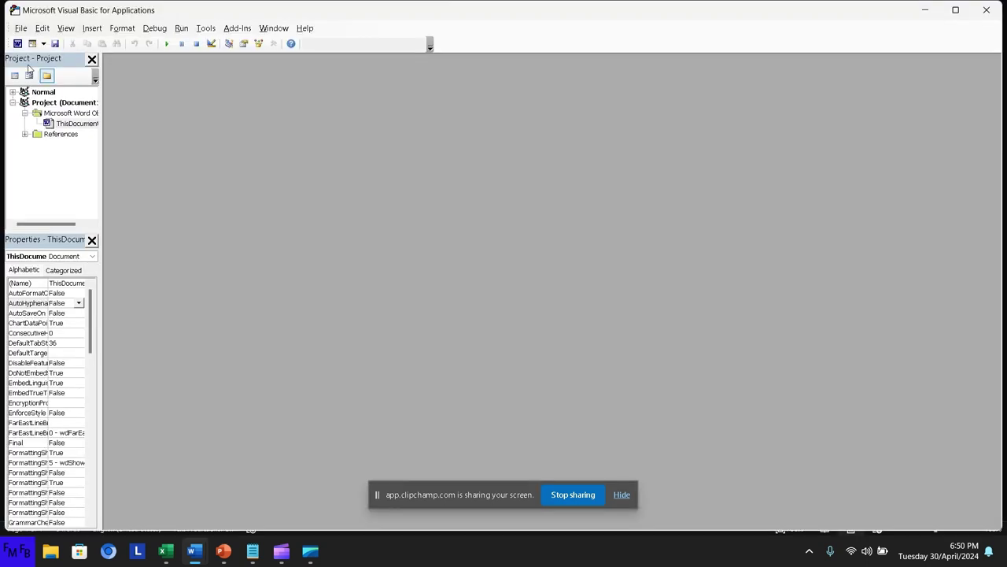
pyautogui.click(996, 10)
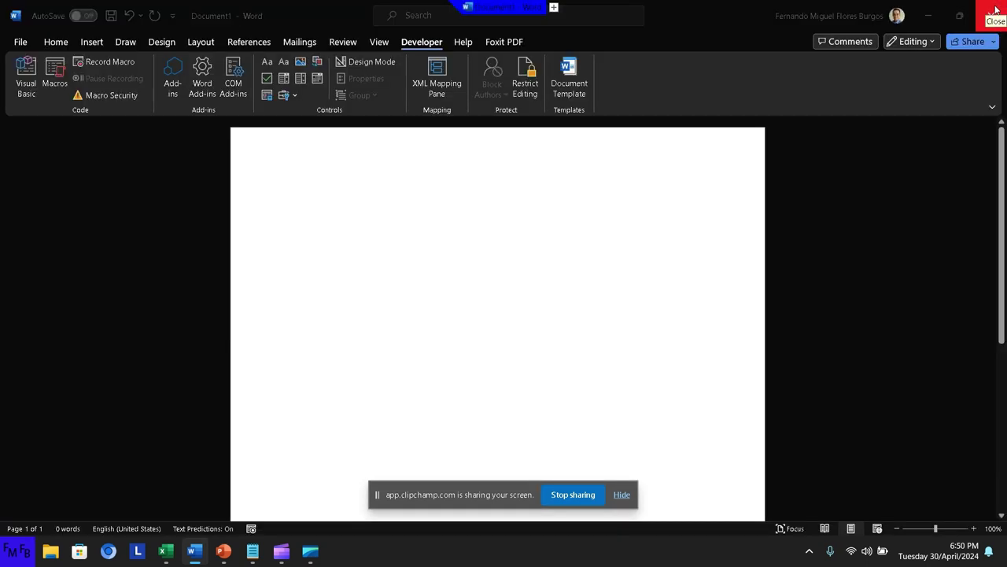
pyautogui.hotkey('alt', 'Tab')
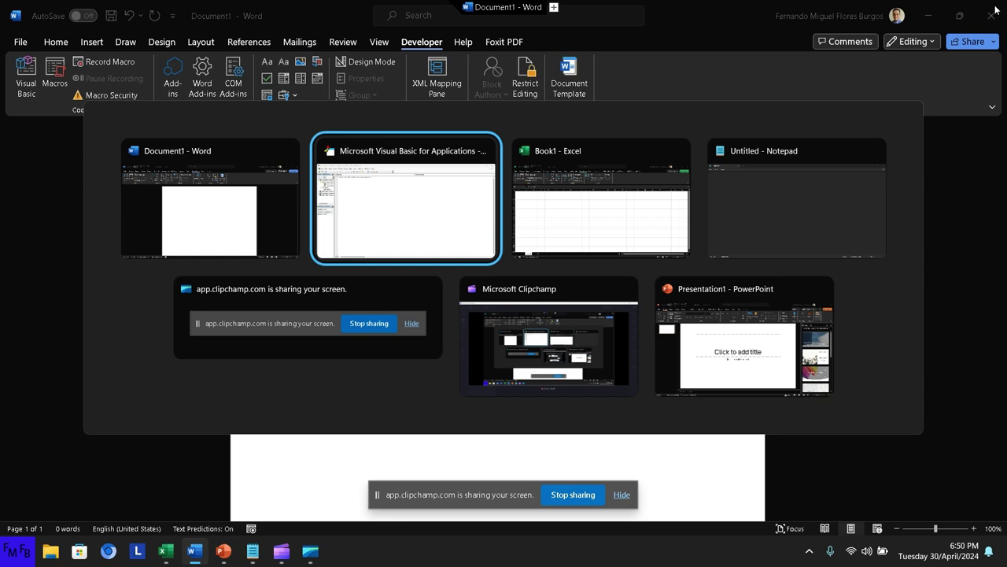
pyautogui.hotkey('alt', 'Tab')
pyautogui.hotkey('alt', 'Tab')
pyautogui.hotkey('alt', 'Tab')
pyautogui.hotkey('alt', 'Tab')
pyautogui.hotkey('alt', 'Tab')
pyautogui.hotkey('alt', 'Tab')
pyautogui.hotkey('alt', 'Tab')
pyautogui.hotkey('alt', 'Tab')
pyautogui.hotkey('alt', 'Tab')
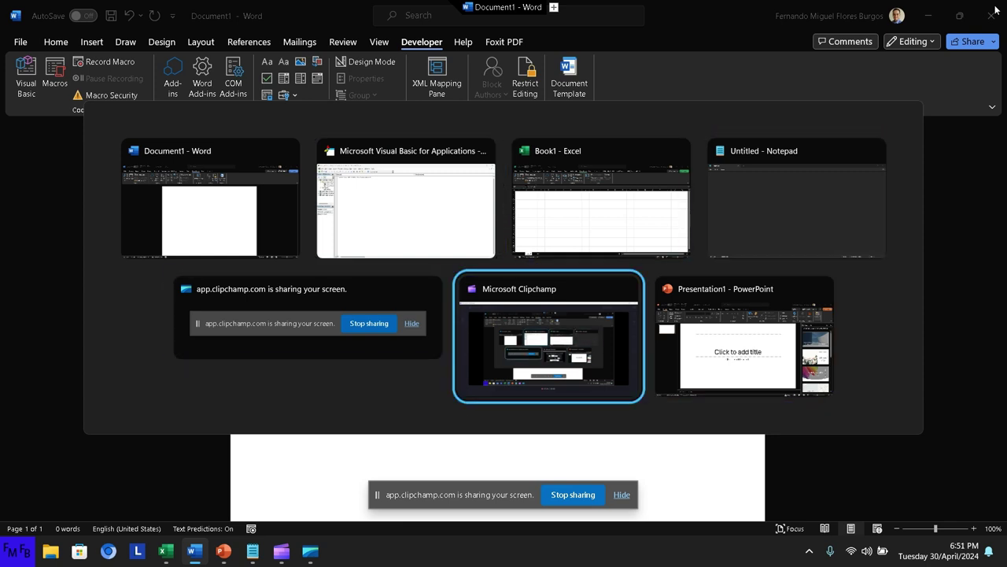
pyautogui.hotkey('alt', 'Tab')
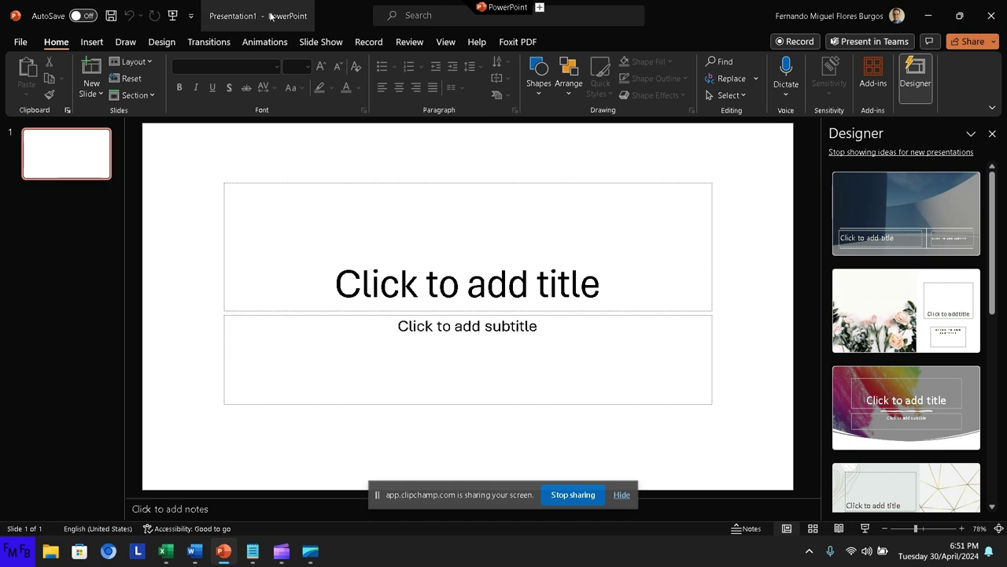
# Enable the Developer tab on PowerPoint's ribbon through Options > Customize Ribbon
pyautogui.click(25, 44)
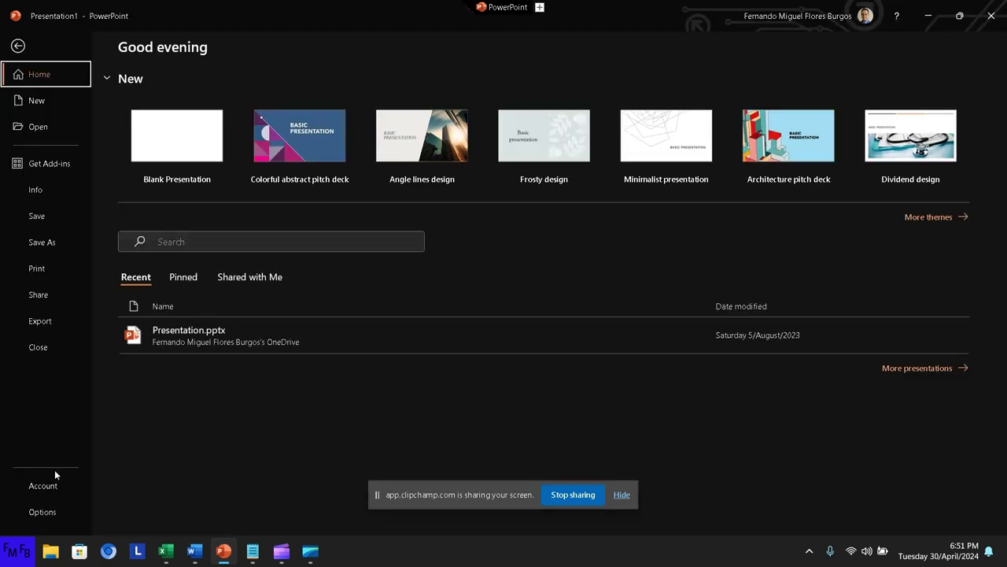
pyautogui.click(48, 513)
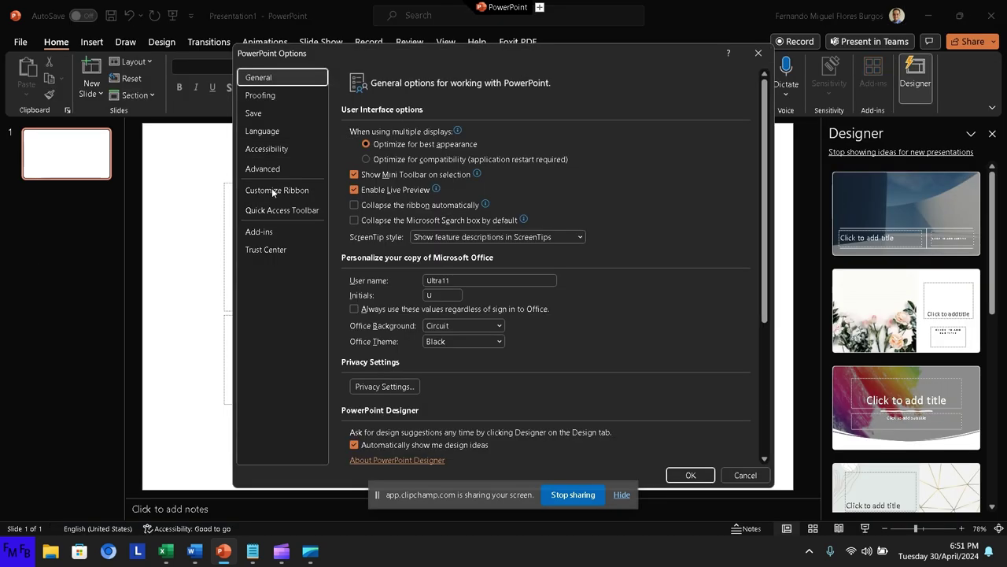
pyautogui.click(270, 193)
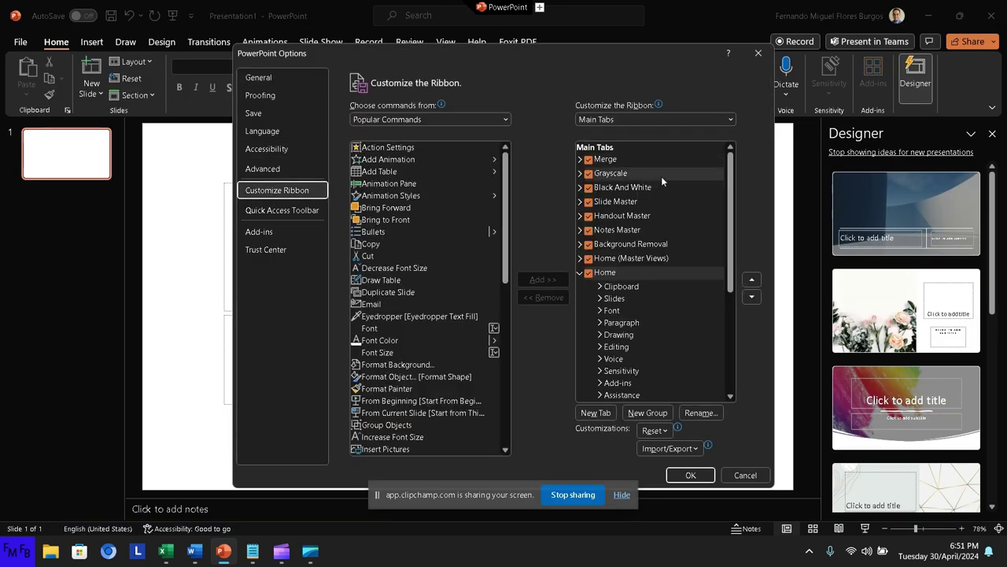
pyautogui.moveTo(728, 216); pyautogui.dragTo(744, 324)
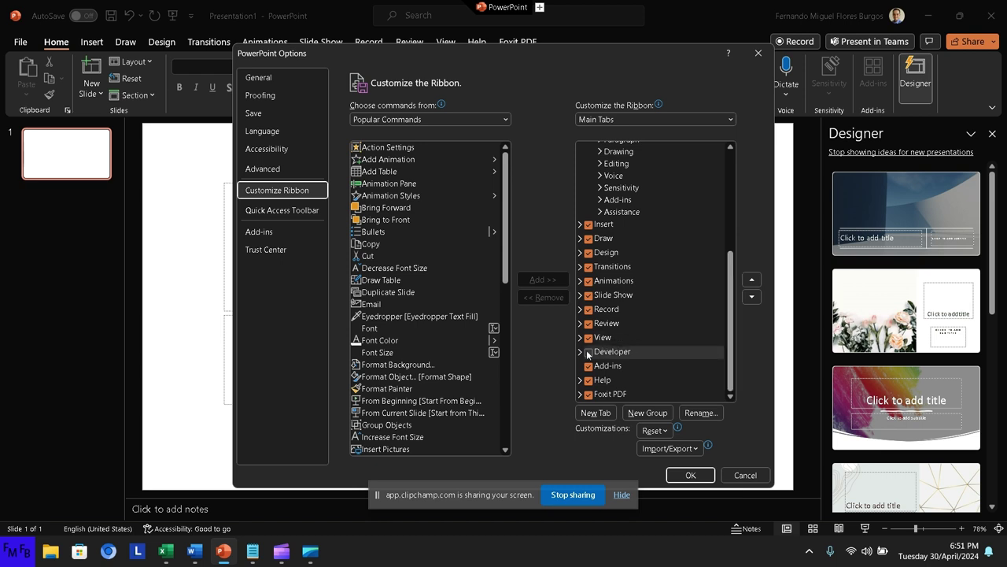
pyautogui.click(590, 351)
pyautogui.click(686, 475)
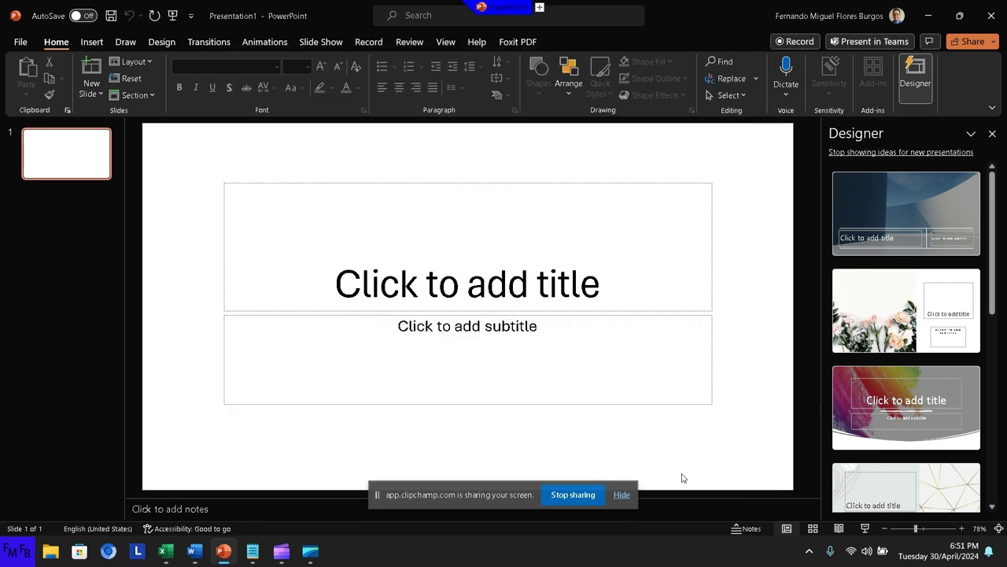
# Open the Visual Basic editor from the Developer tab, then close it
pyautogui.click(486, 42)
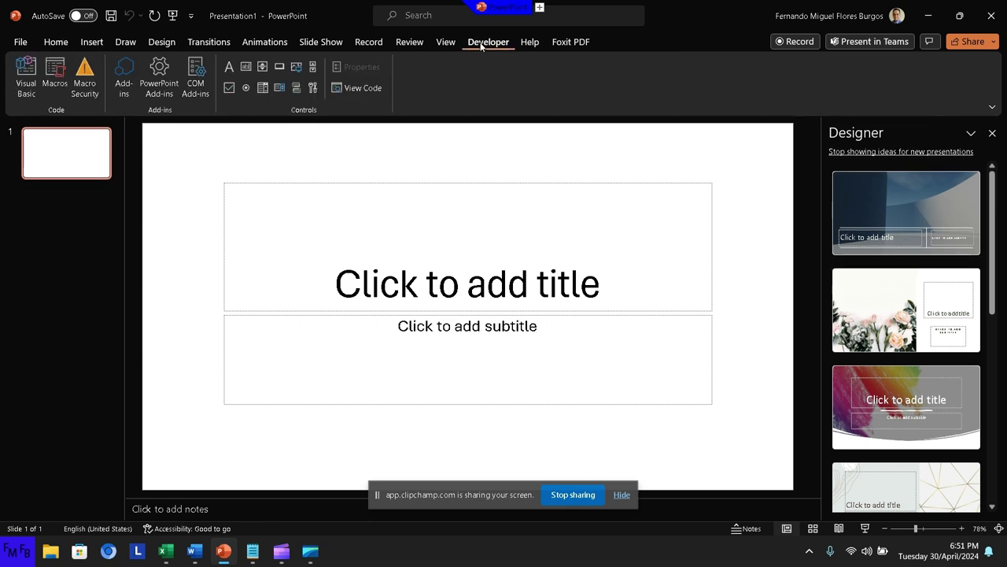
pyautogui.click(23, 77)
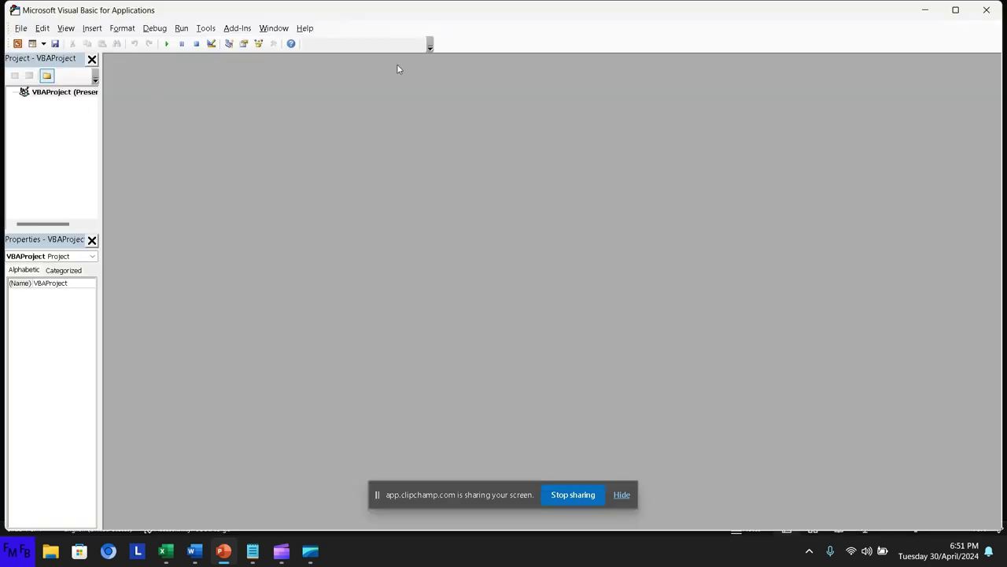
pyautogui.click(990, 11)
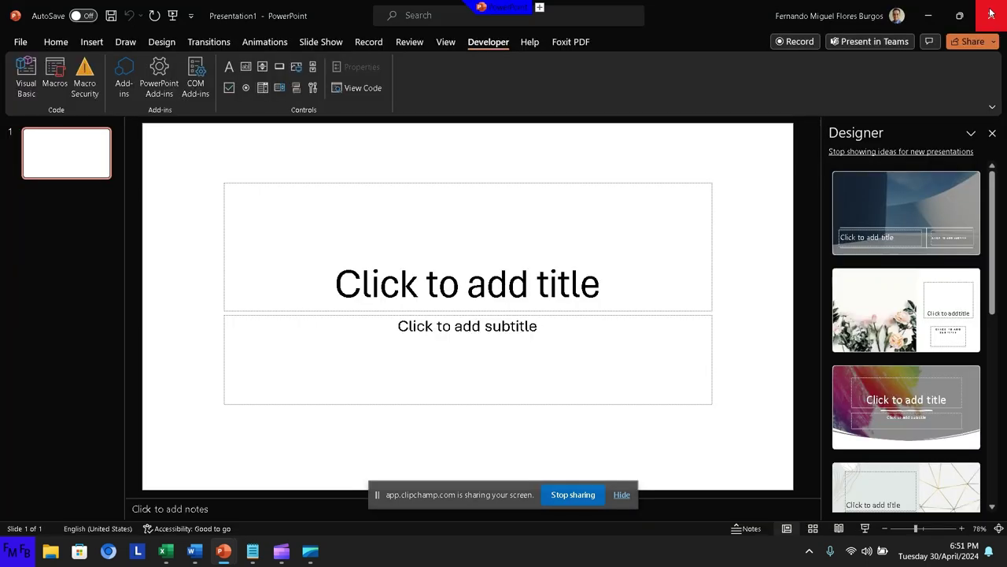
# Switch back to Notepad and begin the paragraph with 'You'
pyautogui.hotkey('alt', 'Tab')
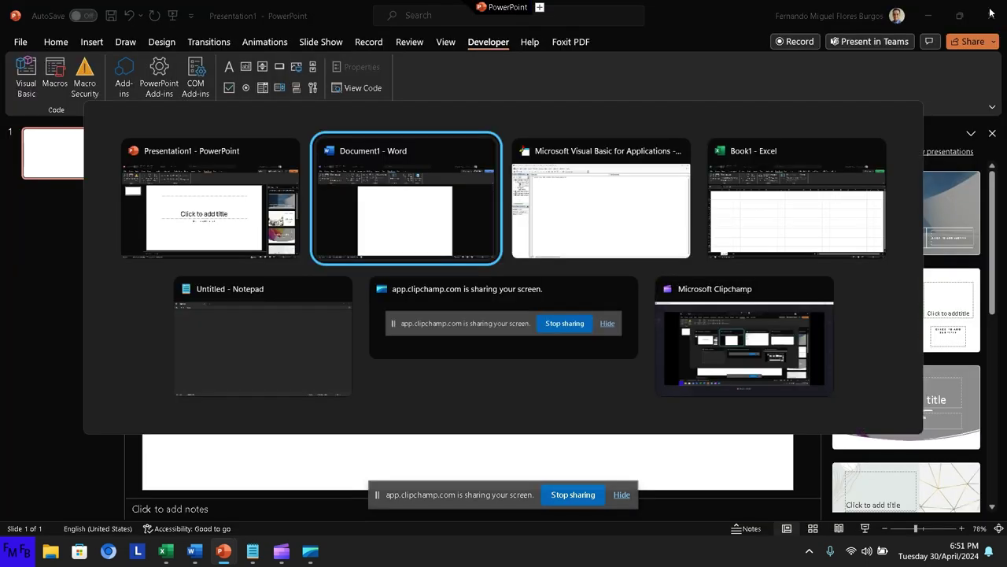
pyautogui.hotkey('alt', 'Tab')
pyautogui.hotkey('alt', 'Tab')
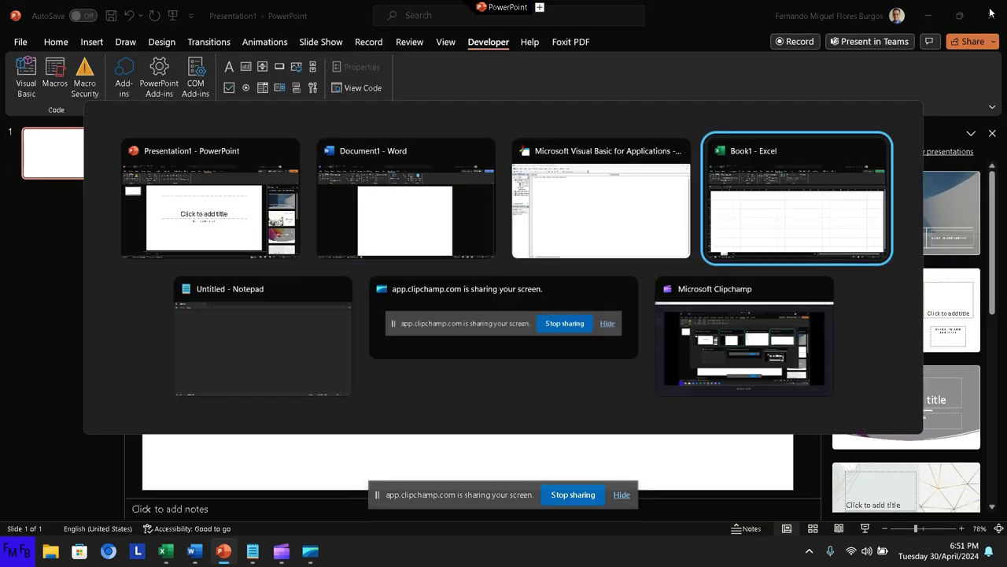
pyautogui.hotkey('alt', 'Tab')
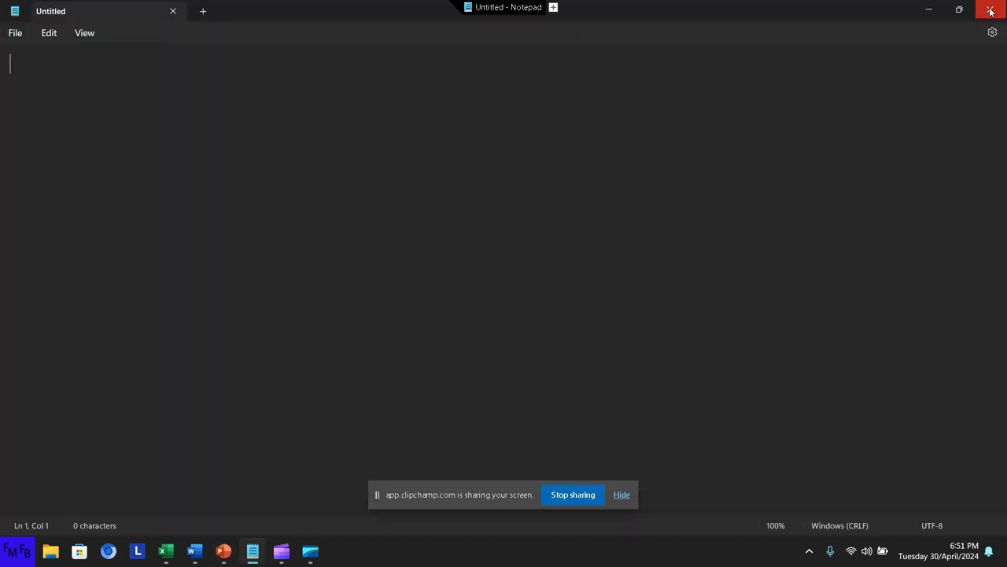
pyautogui.write('You')
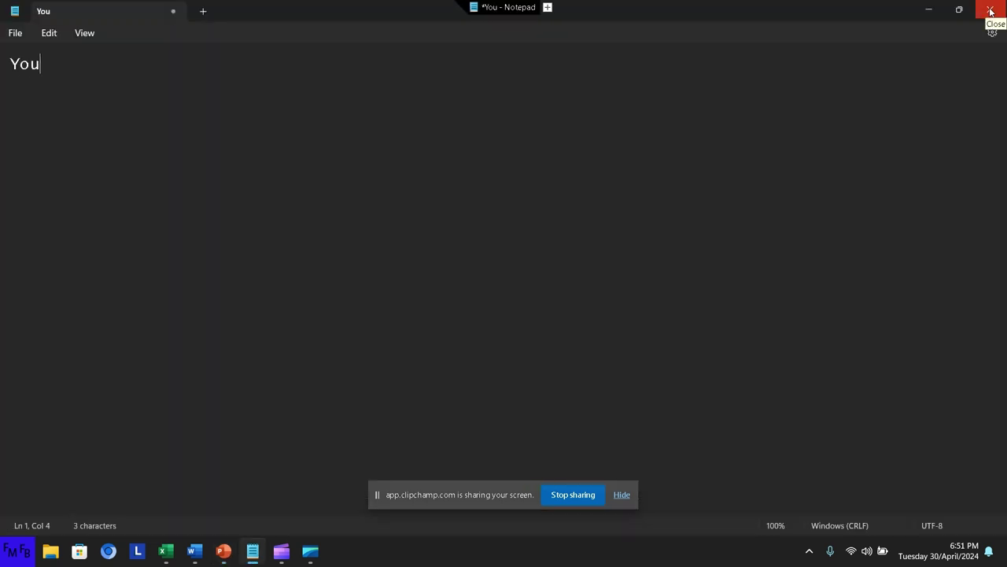
pyautogui.write('ar')
# Fix the typo after 'You' and type the English sentence through 'late binding in order to be abl'
pyautogui.press('BackSpace')
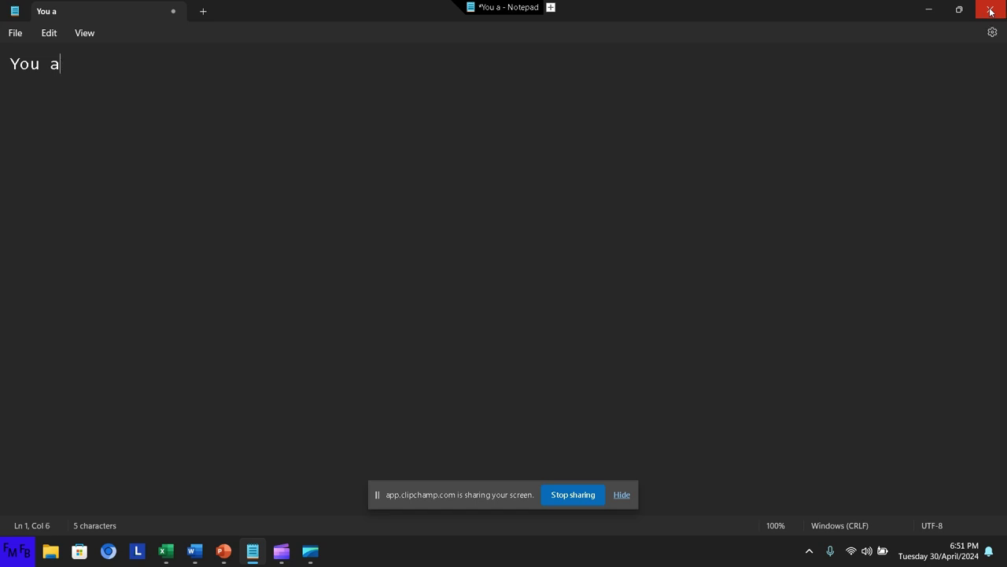
pyautogui.press('BackSpace')
pyautogui.write('can co')
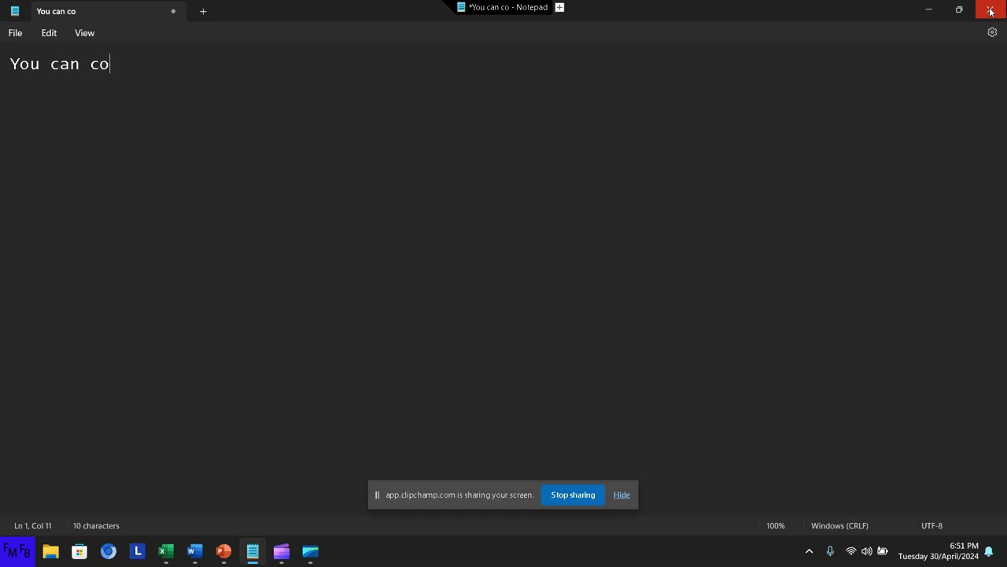
pyautogui.write('ntrol an')
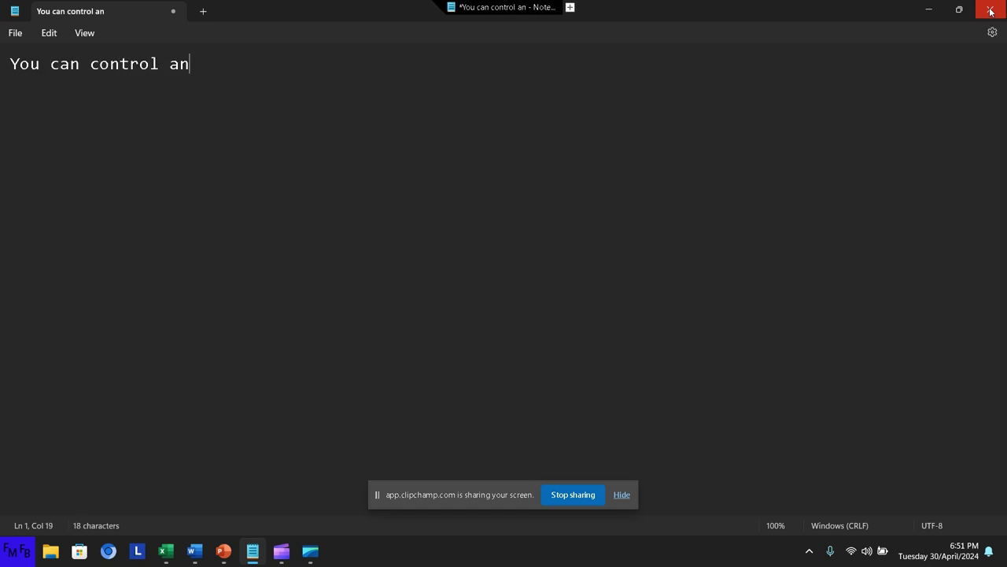
pyautogui.write('y off th')
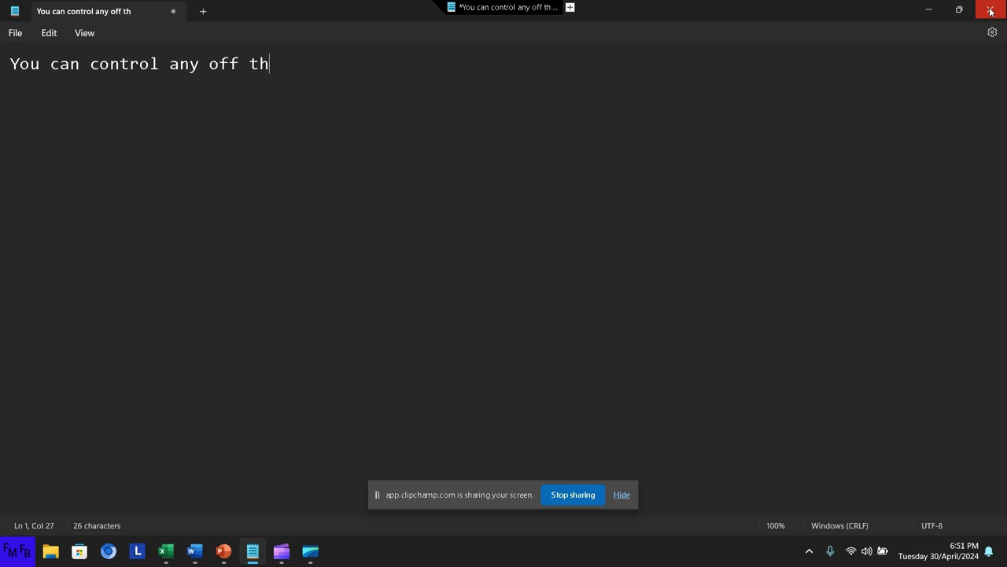
pyautogui.write('e Mi')
pyautogui.write('crosoft ')
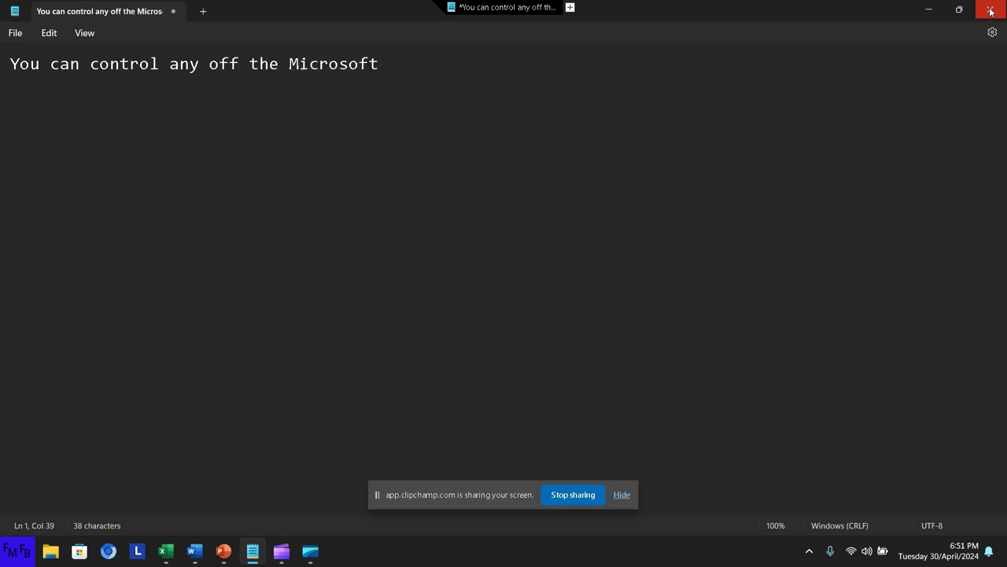
pyautogui.write('Office ap')
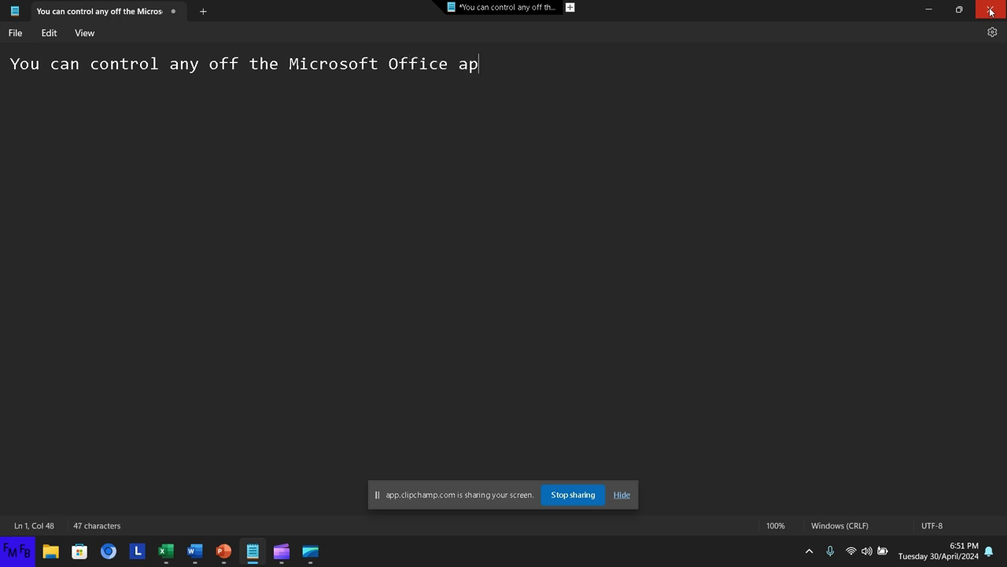
pyautogui.write('plicatio')
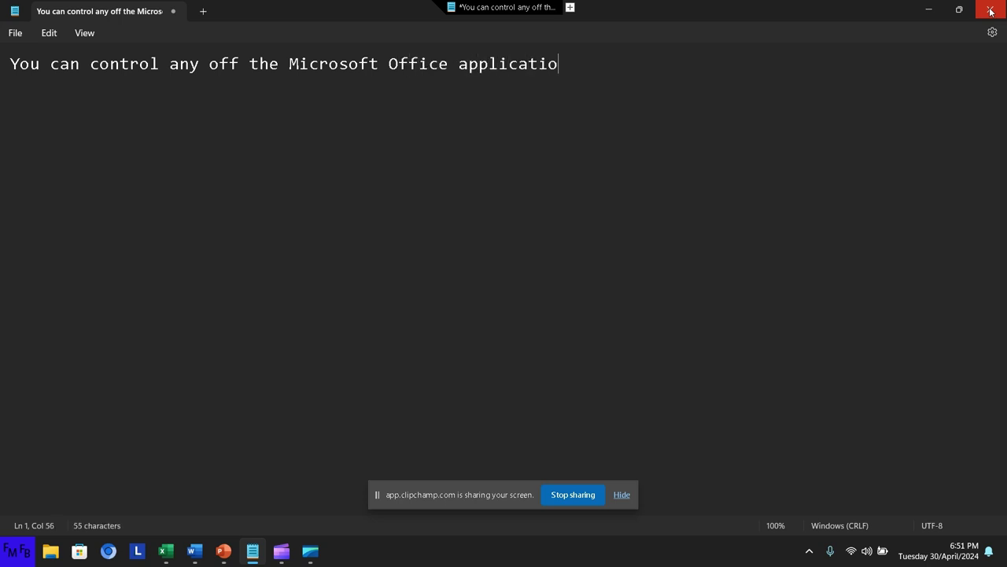
pyautogui.write('ns from any ')
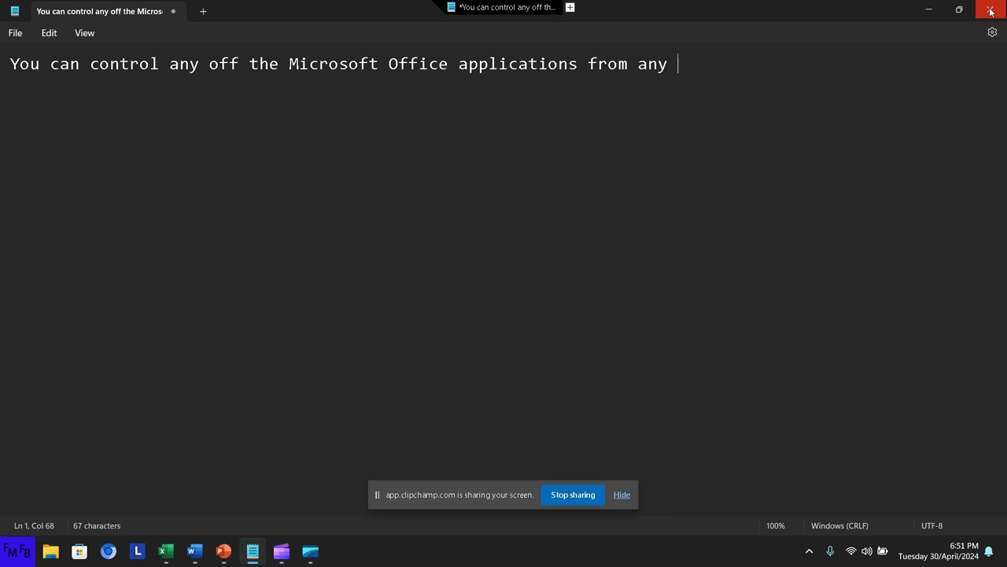
pyautogui.write('of ')
pyautogui.write('t')
pyautogui.write('he ')
pyautogui.write('Micr')
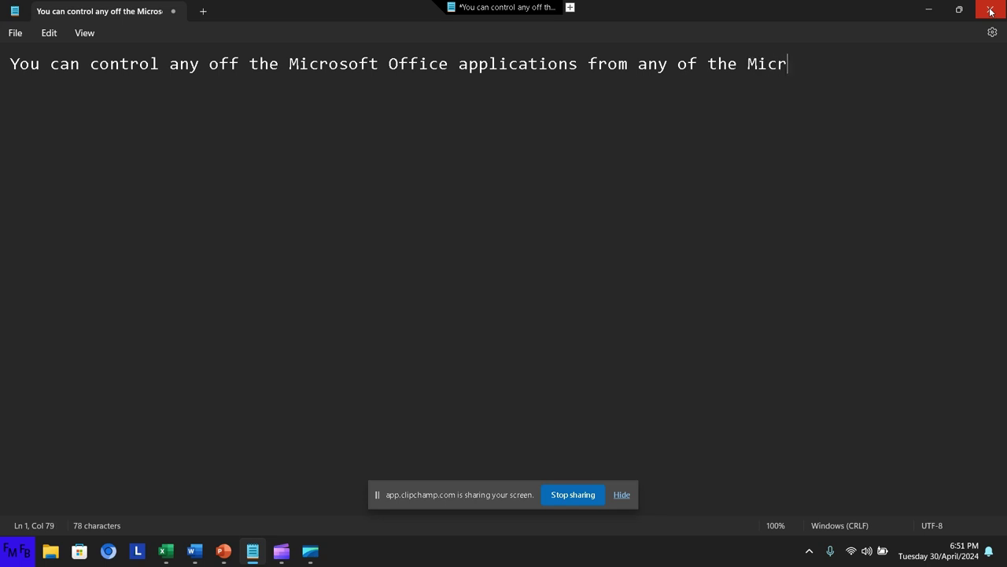
pyautogui.write('osoft ')
pyautogui.write('Office ')
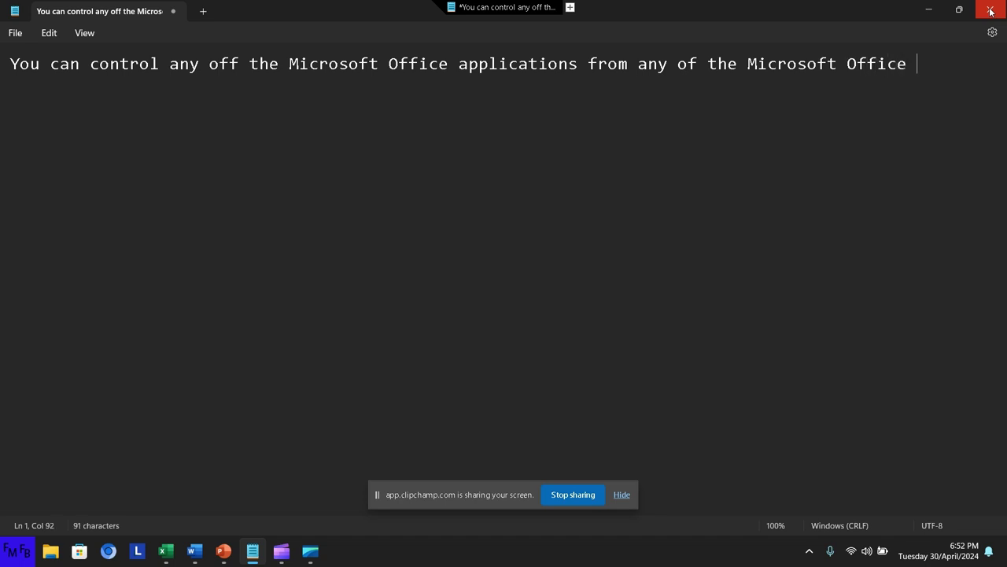
pyautogui.write('Applicat')
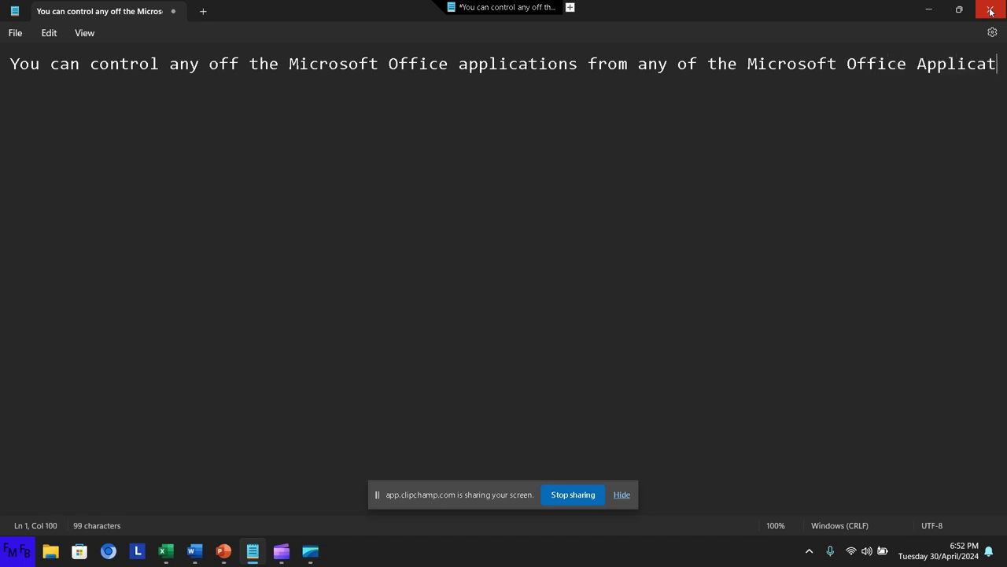
pyautogui.write('ions')
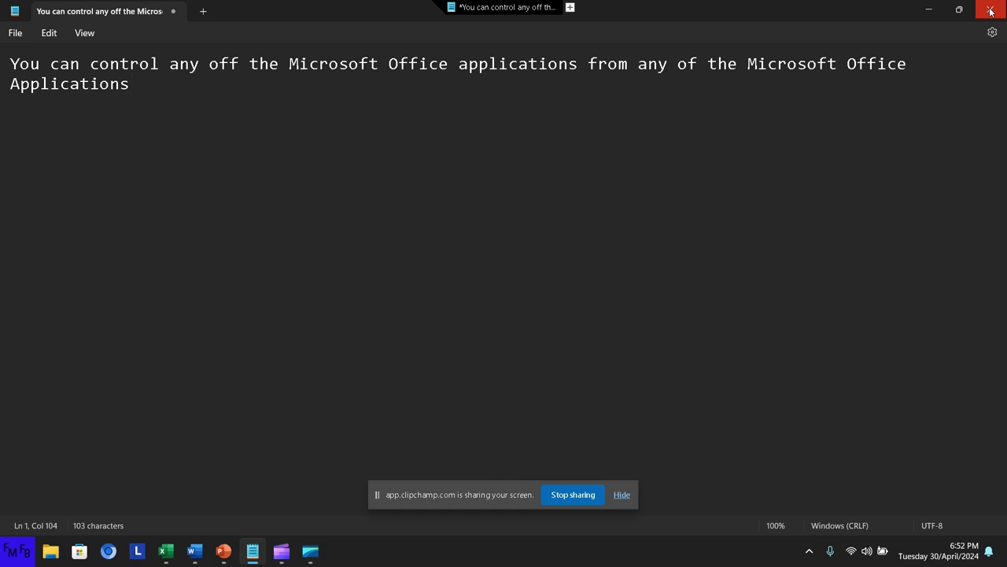
pyautogui.write(' and in ')
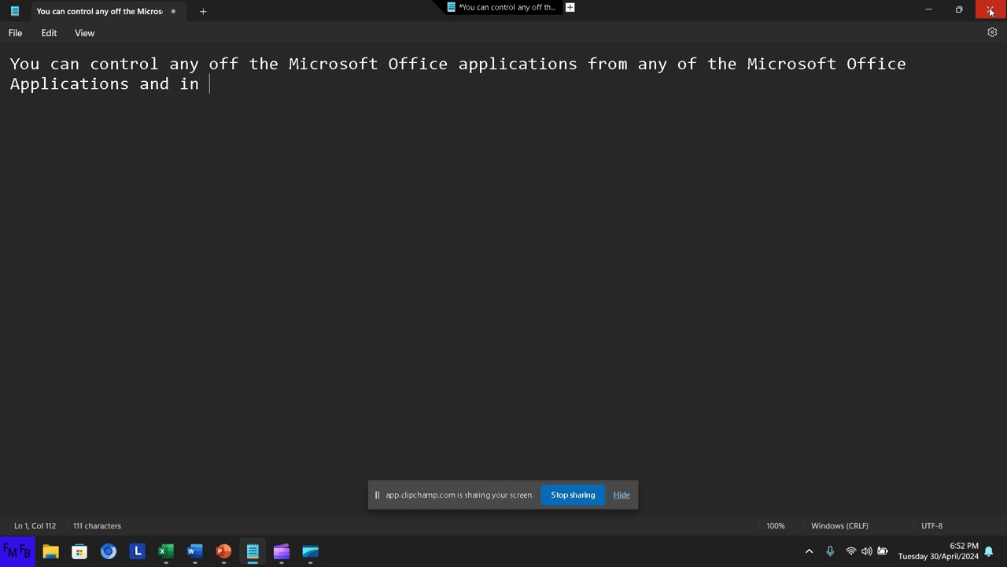
pyautogui.write('order to do')
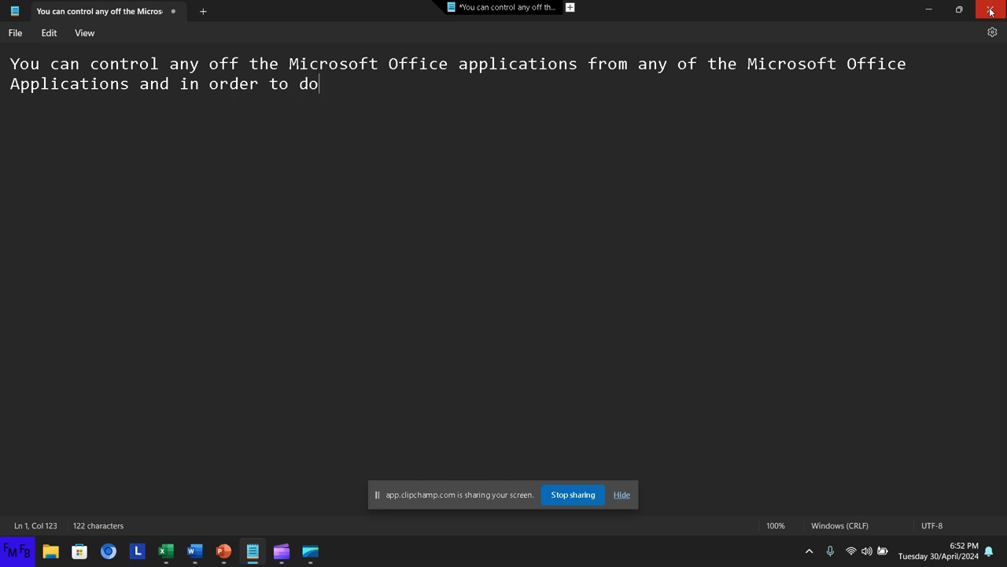
pyautogui.write(' this')
pyautogui.write(', you n')
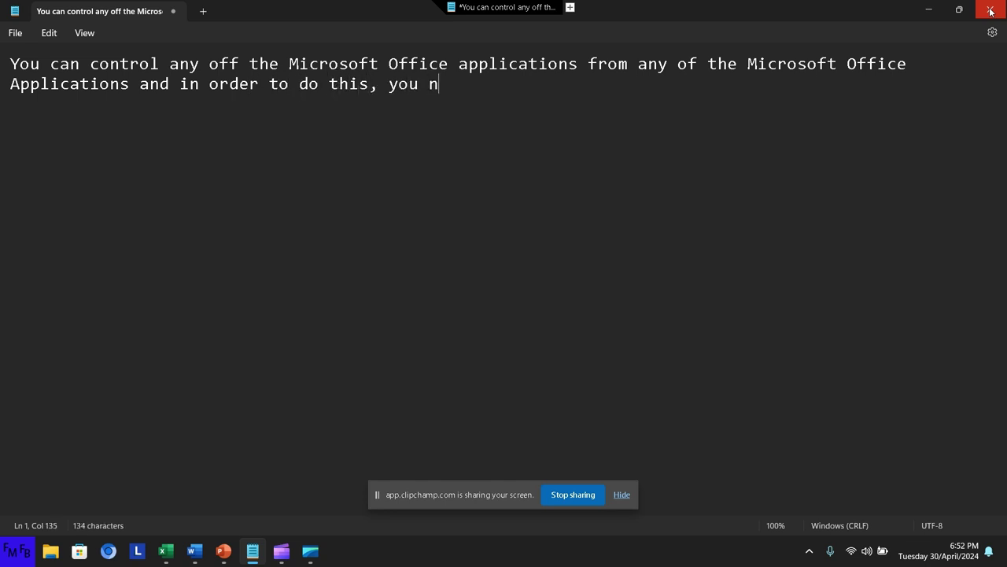
pyautogui.write('eed to us')
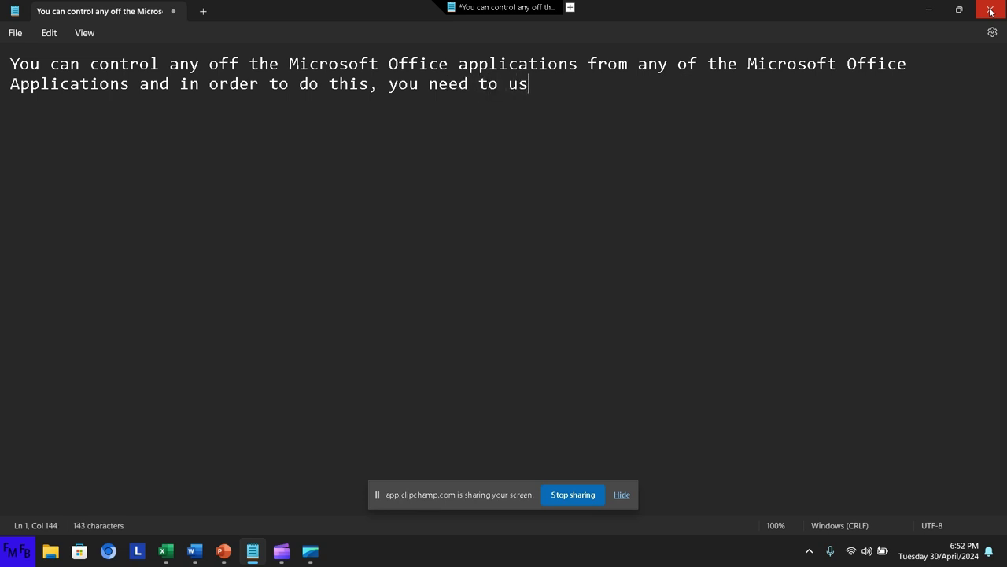
pyautogui.write('e ear')
pyautogui.write('ly b')
pyautogui.write('inding ')
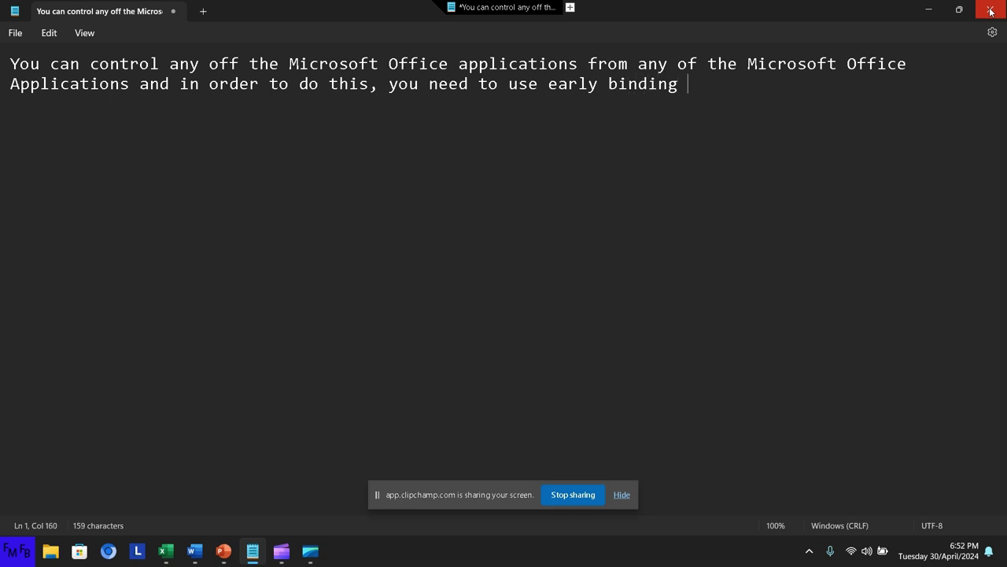
pyautogui.write('or late b')
pyautogui.write('inding')
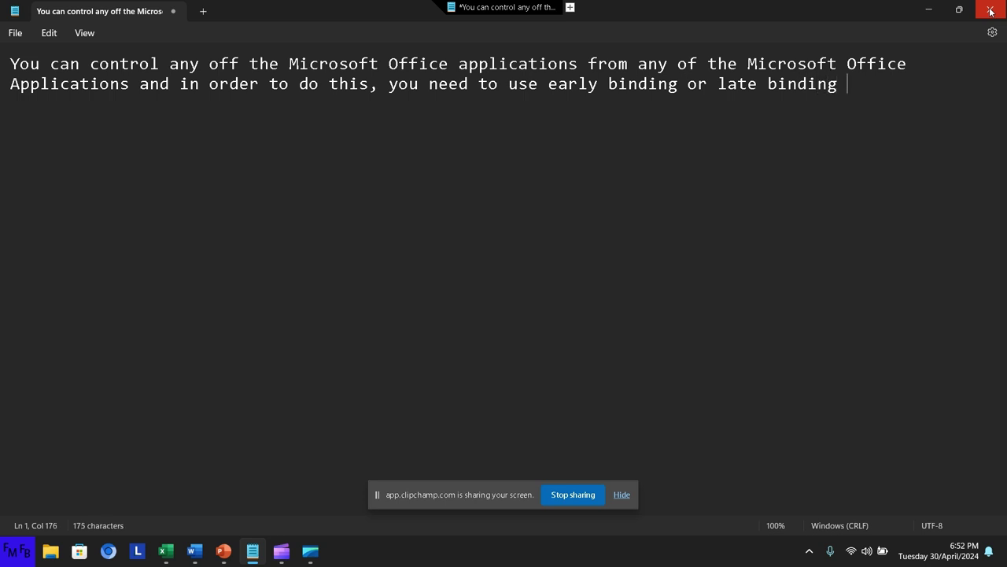
pyautogui.write('in order ')
pyautogui.write('to be abl')
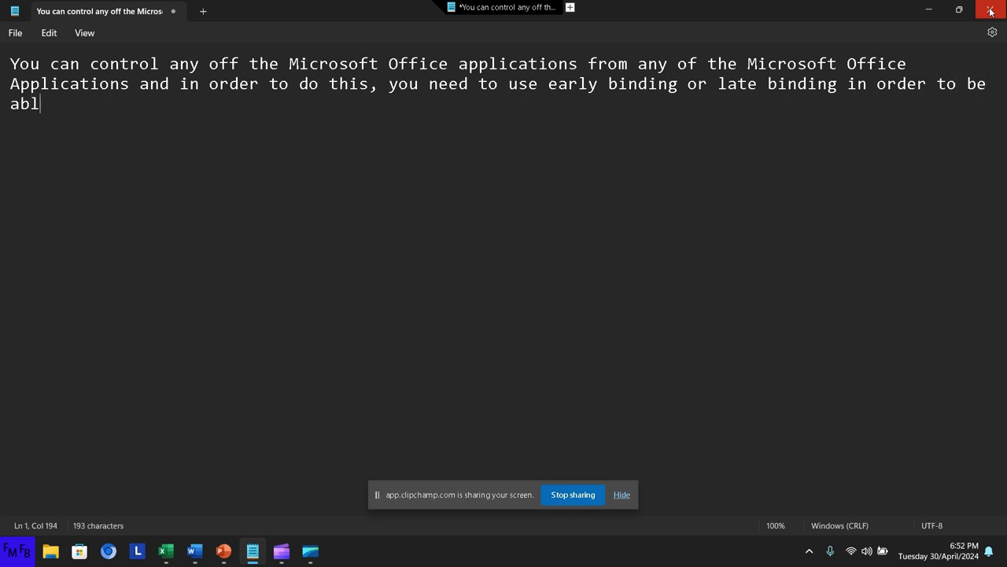
pyautogui.write('e t o')
pyautogui.press('BackSpace')
pyautogui.press('BackSpace')
# End the English with 'wish to control.', start 'Usted puede controlar cualquier aplicación', then close Notepad
pyautogui.write('o contro')
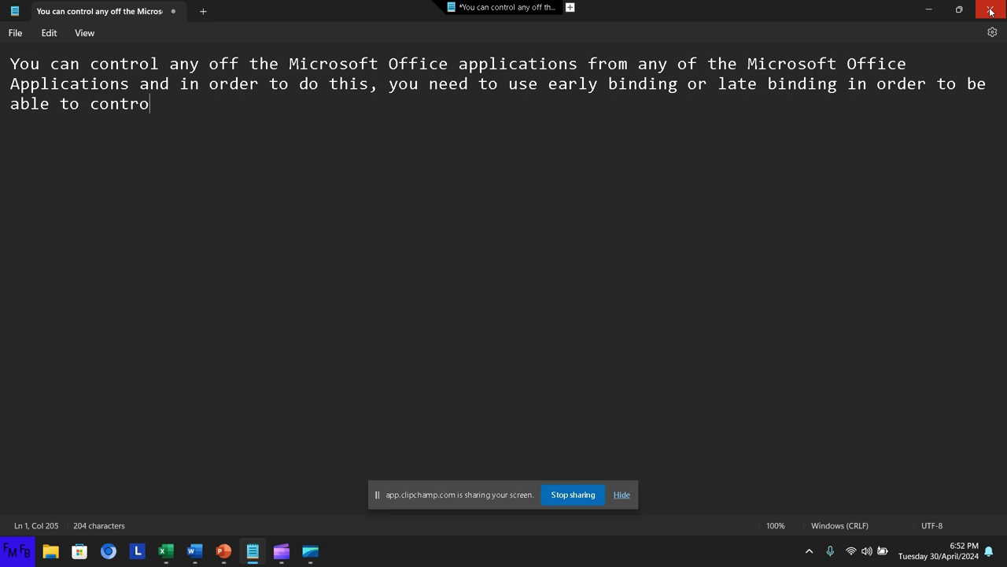
pyautogui.write('l ')
pyautogui.write('any o')
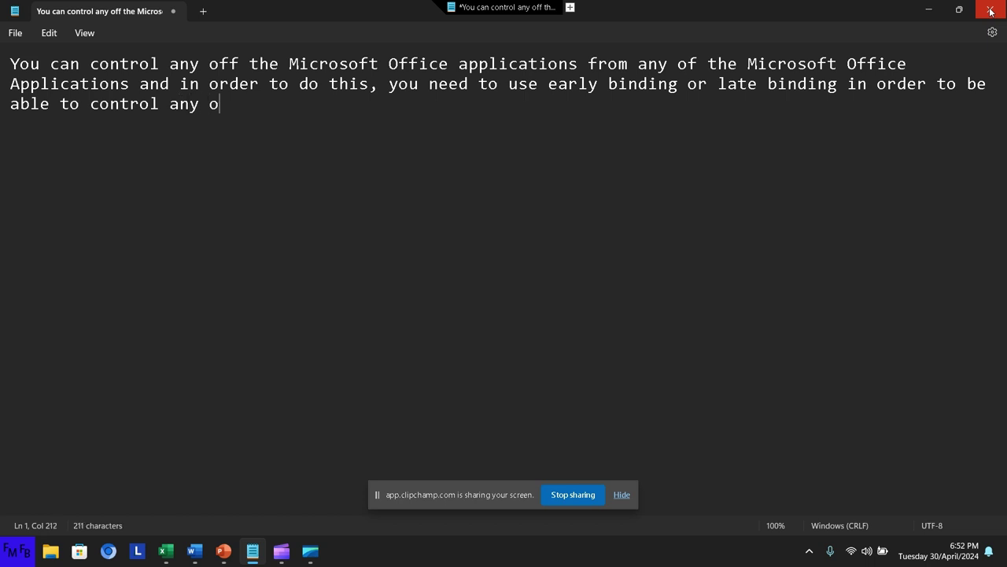
pyautogui.write('f the appli')
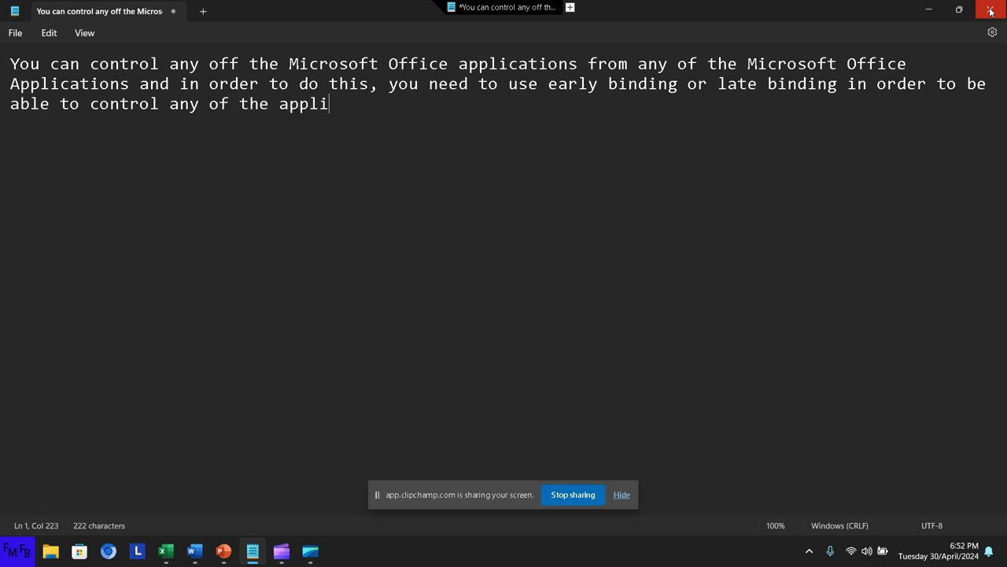
pyautogui.write('cations y')
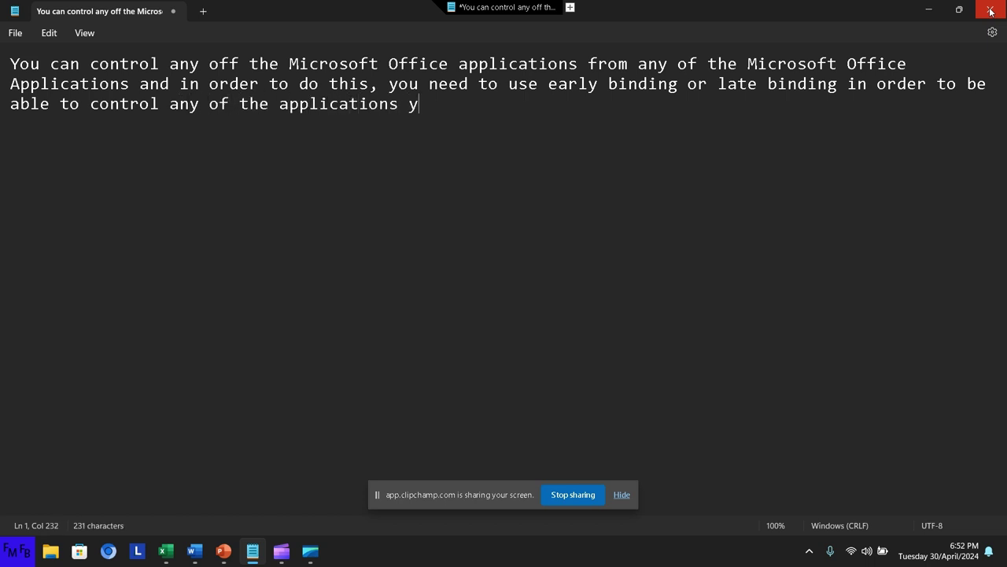
pyautogui.write('ou wis')
pyautogui.write('h to cont')
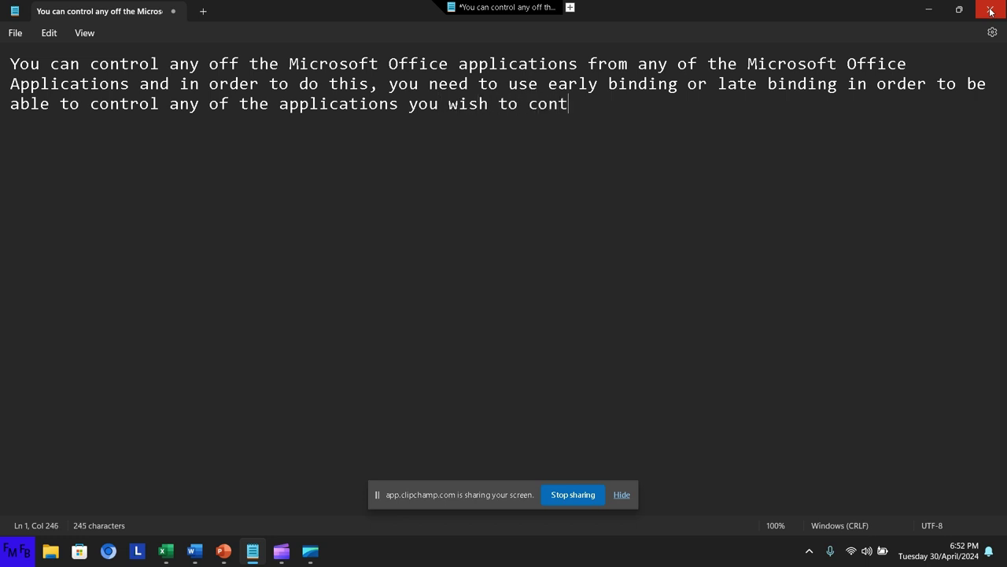
pyautogui.write('rol.')
pyautogui.write('/')
pyautogui.write('Usted p')
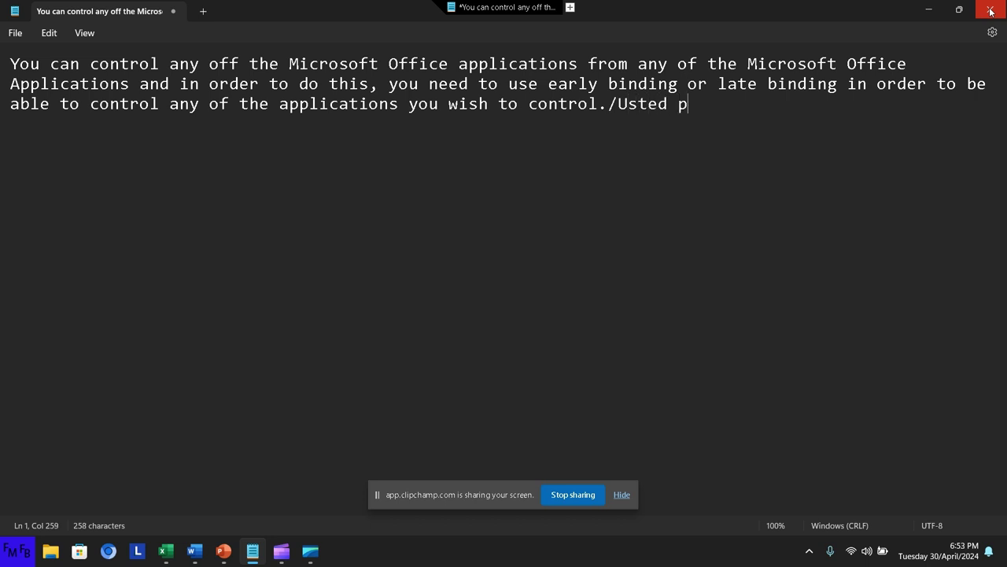
pyautogui.write('uede c')
pyautogui.write('on')
pyautogui.write('trolar ')
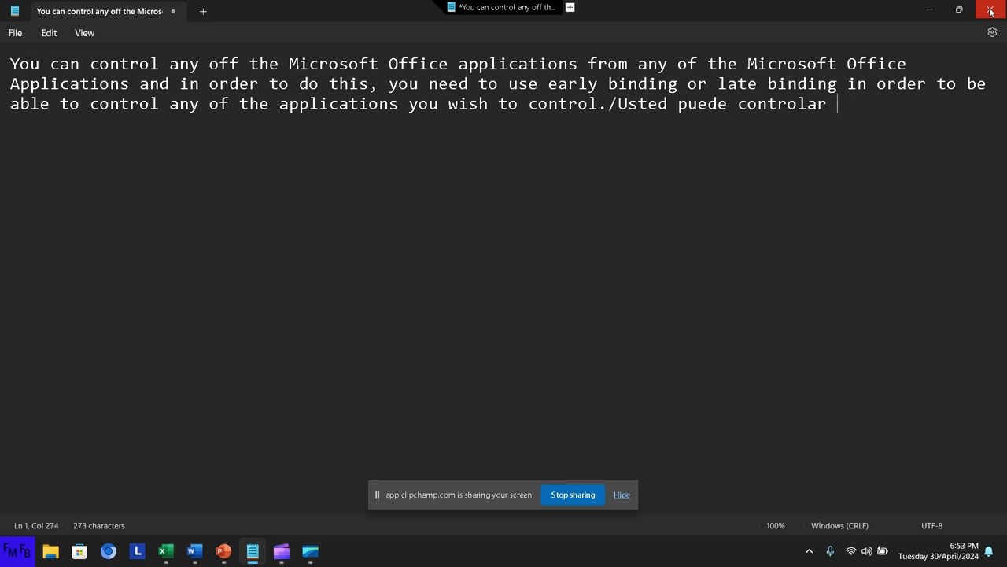
pyautogui.write('cualq')
pyautogui.write('uier appl')
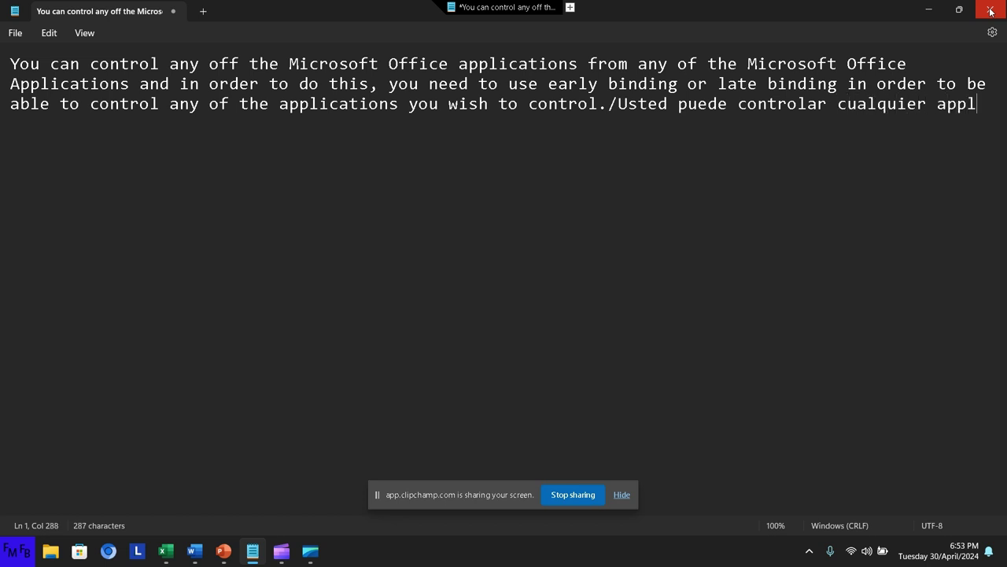
pyautogui.press('BackSpace')
pyautogui.press('BackSpace')
pyautogui.write('li')
pyautogui.write('cacio')
pyautogui.press('BackSpace')
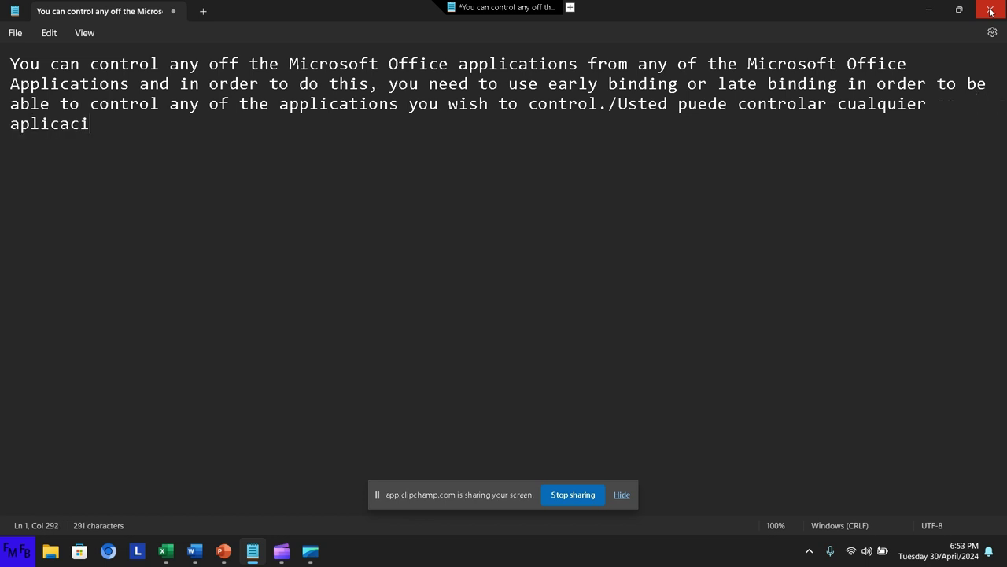
pyautogui.write('ó')
pyautogui.click(991, 11)
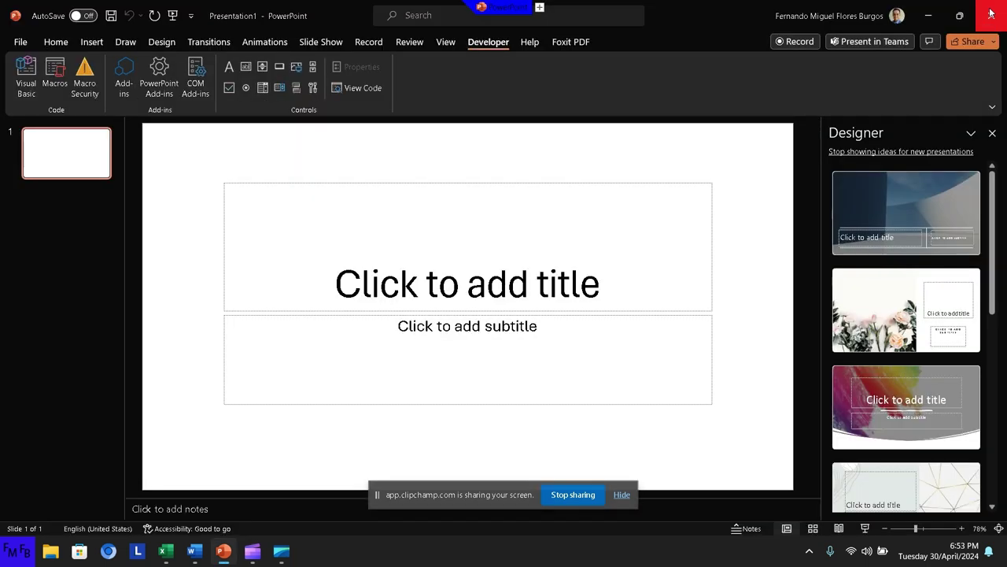
# Close PowerPoint, dismiss the window switcher to stay in Word, and start searching for Notepad
pyautogui.click(990, 11)
pyautogui.hotkey('alt', 'Tab')
pyautogui.hotkey('alt', 'Tab')
pyautogui.hotkey('alt', 'Tab')
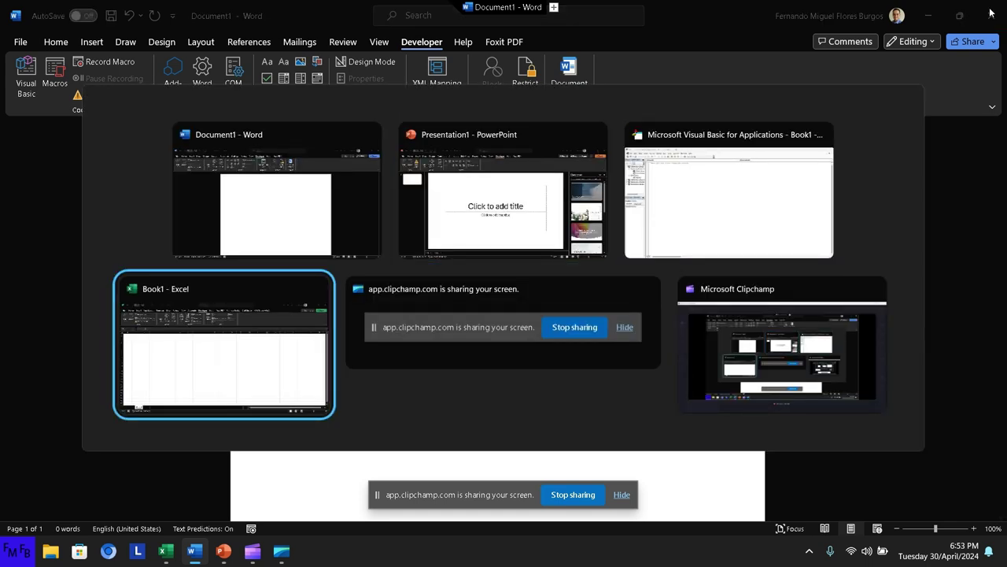
pyautogui.press('Escape')
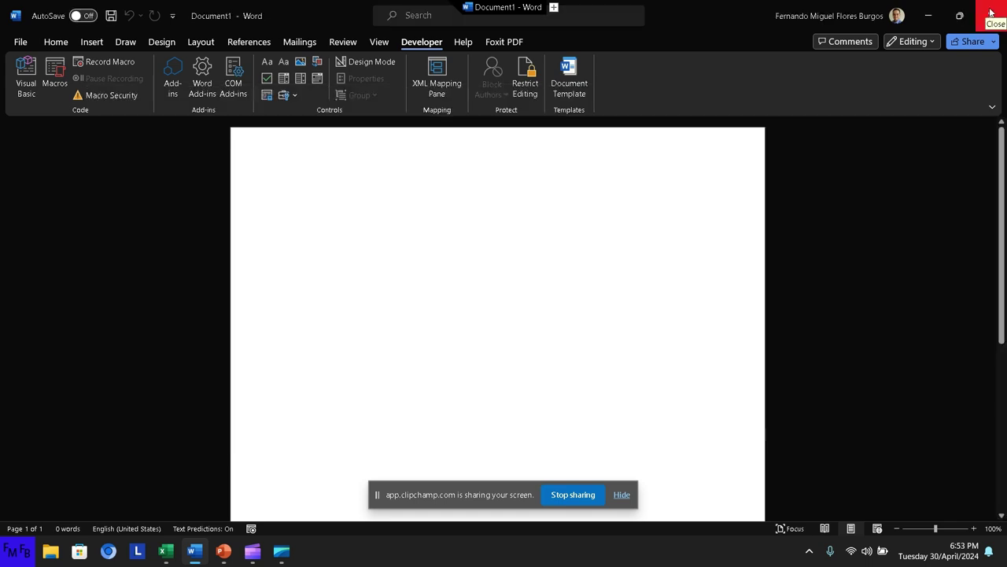
pyautogui.press('super')
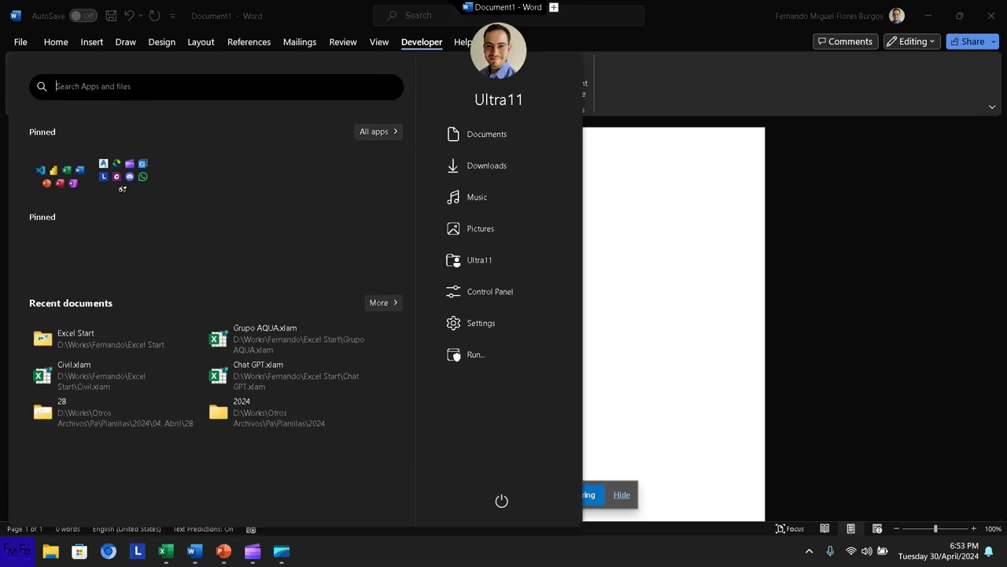
# Launch Notepad and add 'de Microsoft Office desde cualquier aplicación de Microsoft Office con VBA'
pyautogui.write('no')
pyautogui.press('Return')
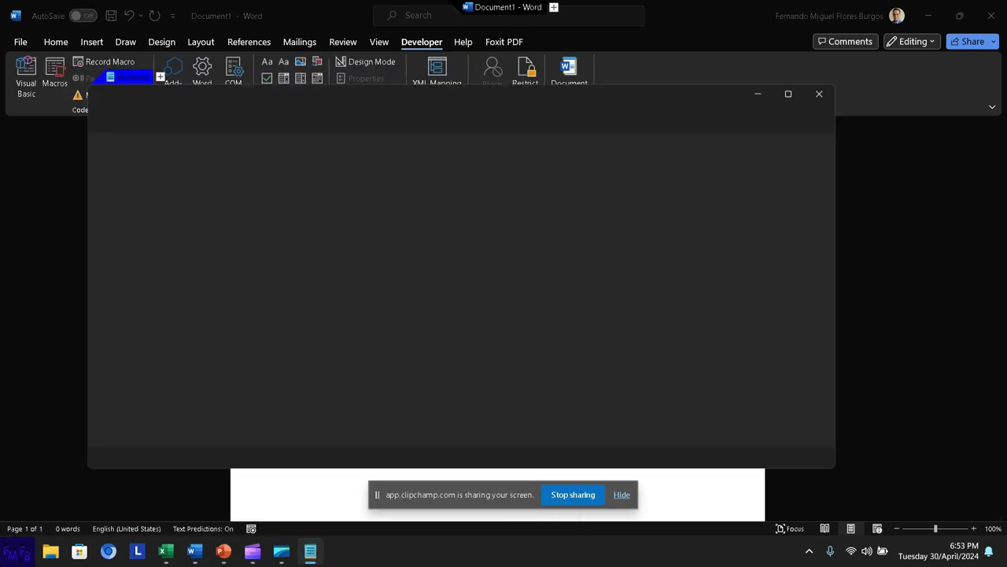
pyautogui.write('n')
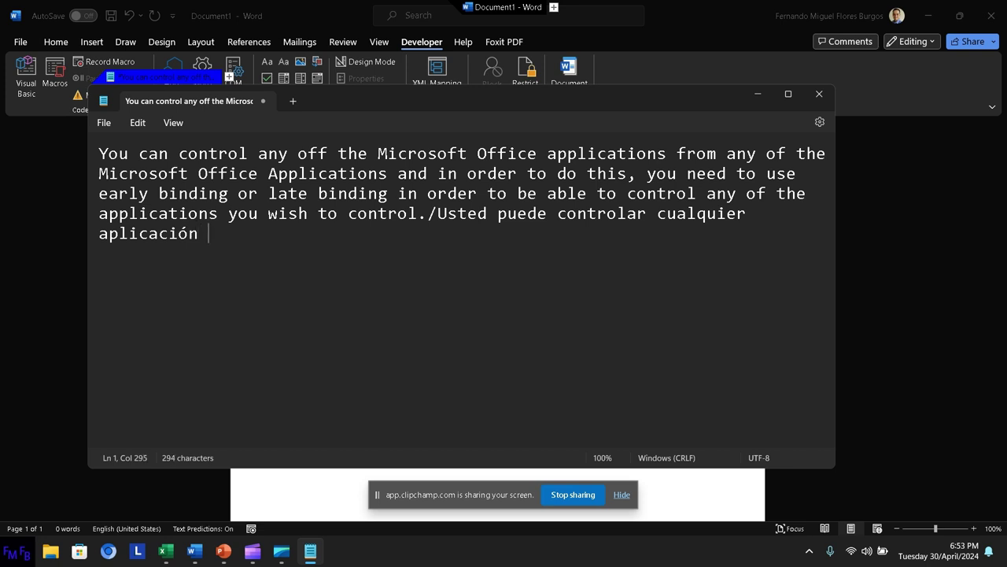
pyautogui.write(' de Microso')
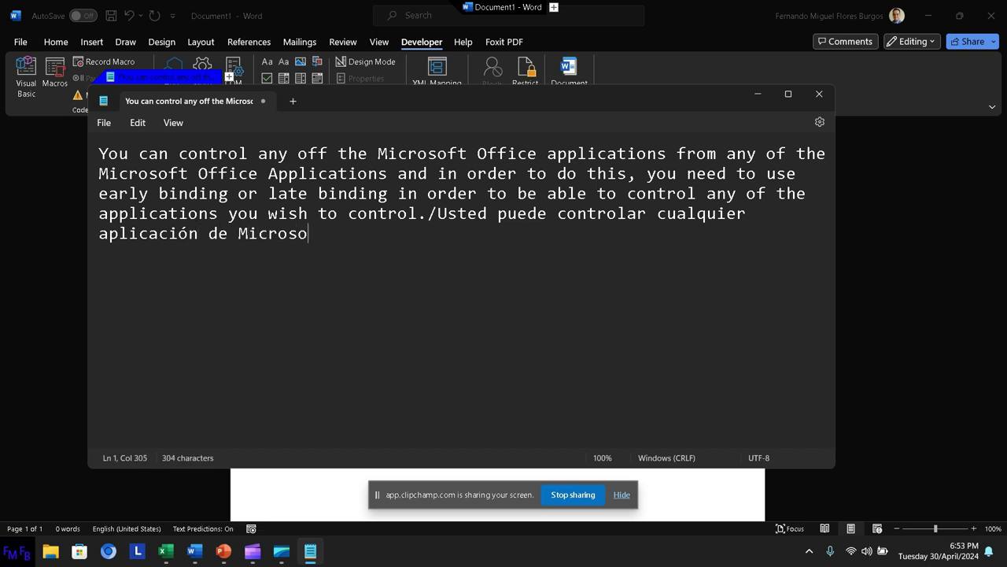
pyautogui.write('ft O')
pyautogui.write('ffice de')
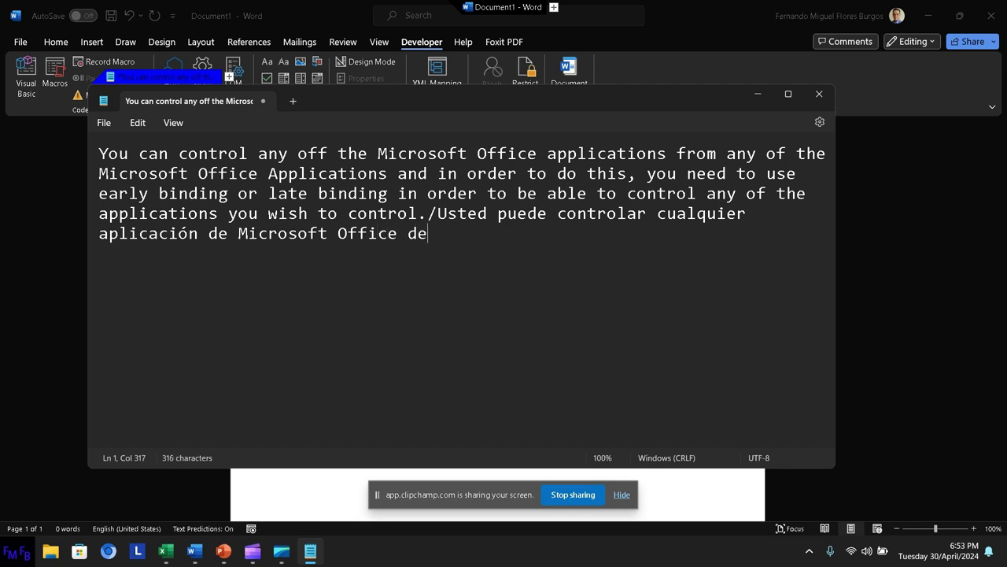
pyautogui.write('sde cua')
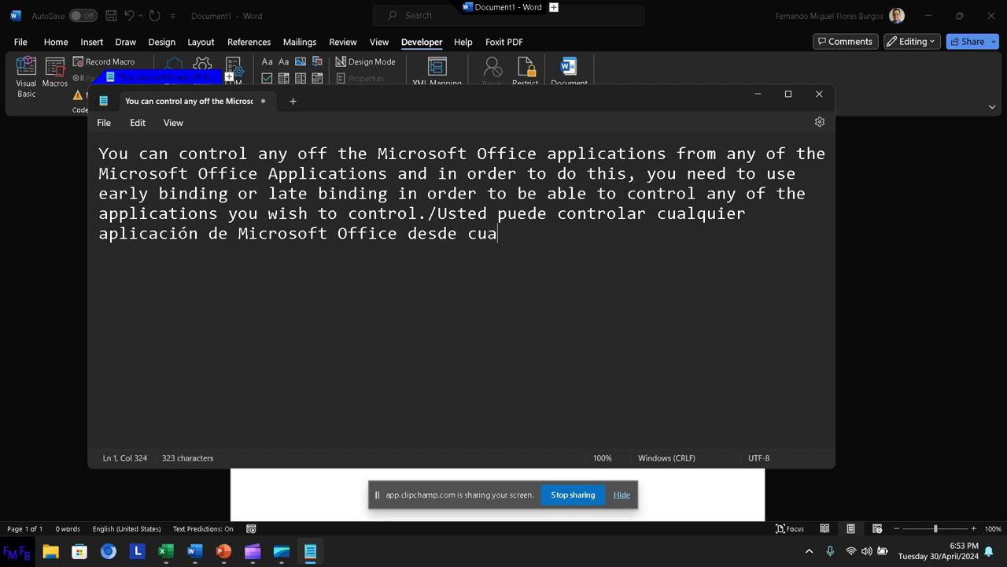
pyautogui.write('lquier ap')
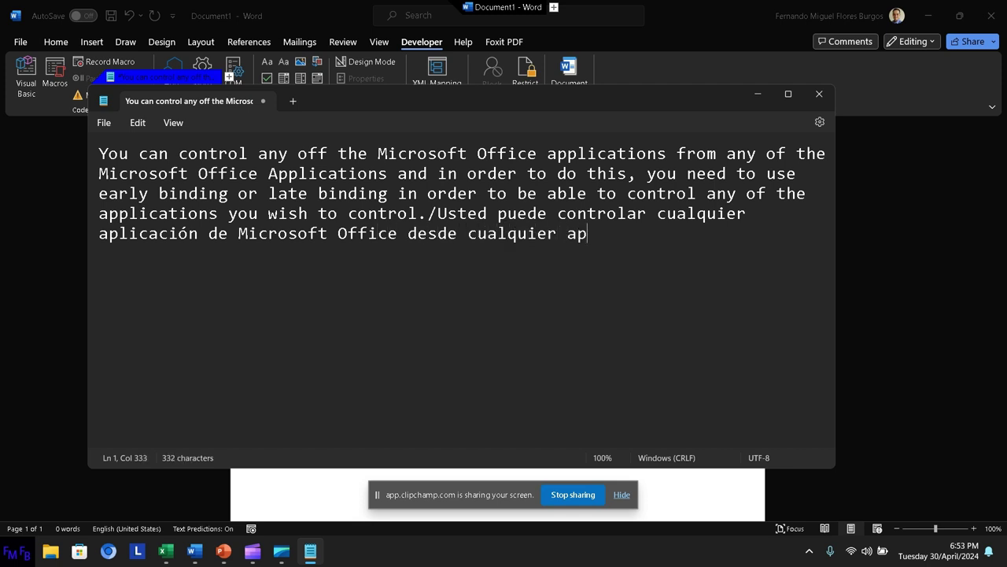
pyautogui.write('licaci')
pyautogui.write('ón de ')
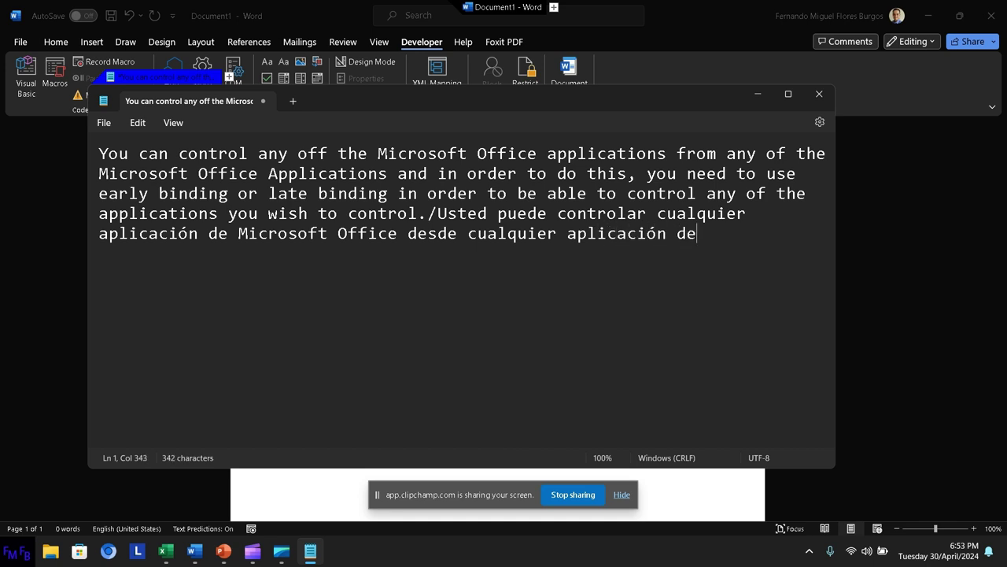
pyautogui.write('Microsof')
pyautogui.write('t o')
pyautogui.press('BackSpace')
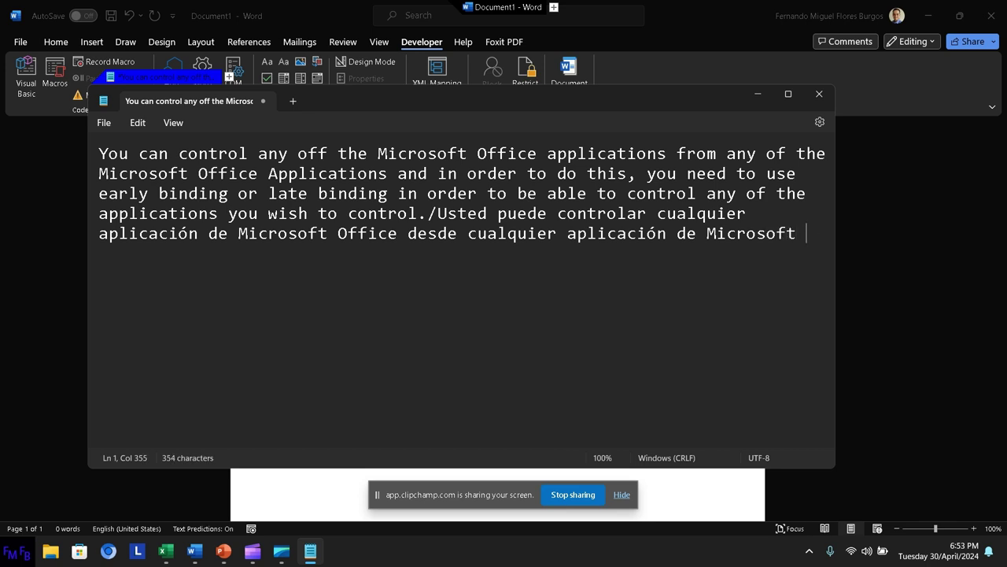
pyautogui.write('Office ')
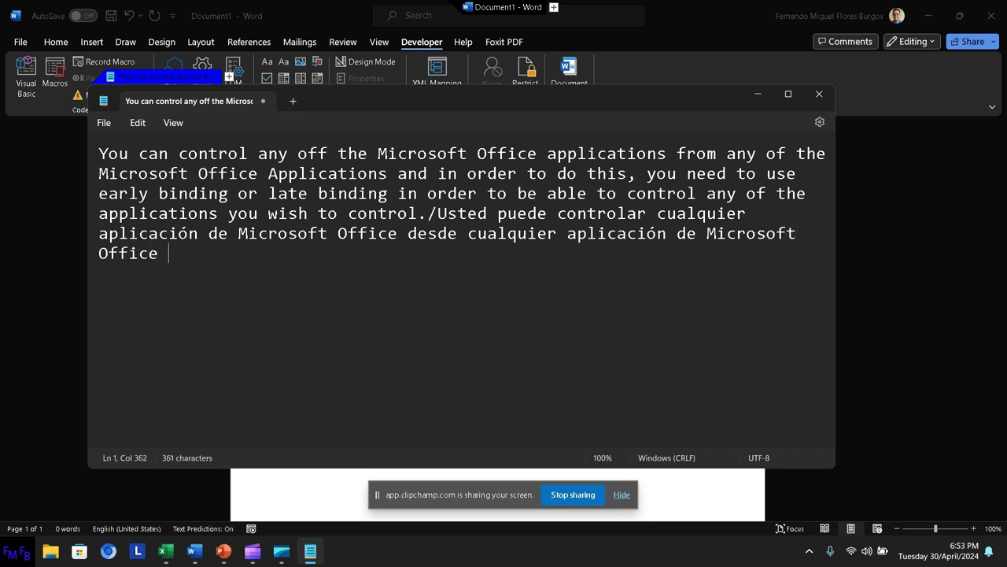
pyautogui.write('con VBA')
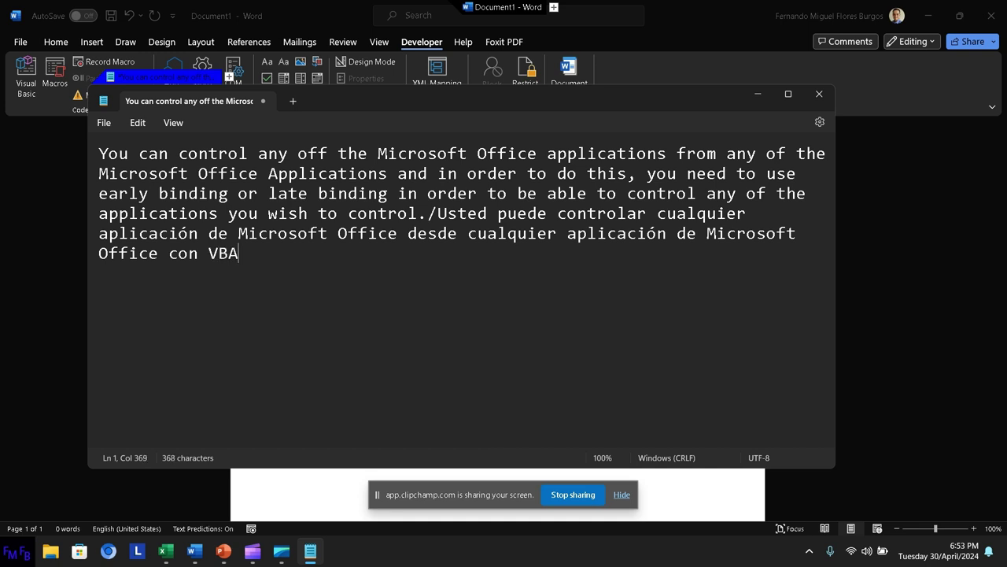
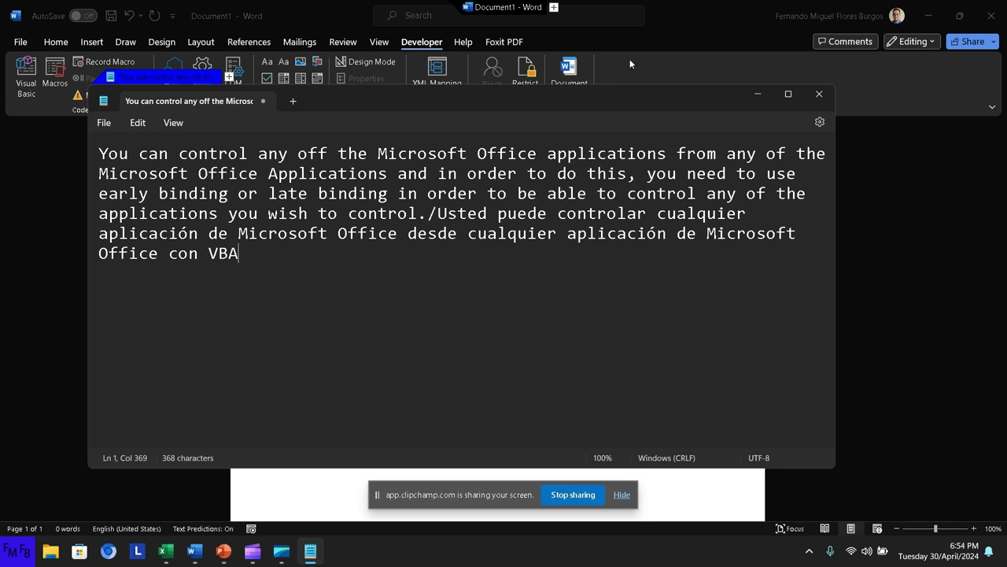
# Insert 'with VBA' before 'and' so the English sentence reads Office Applications with VBA
pyautogui.click(397, 163)
pyautogui.click(399, 179)
pyautogui.write('w')
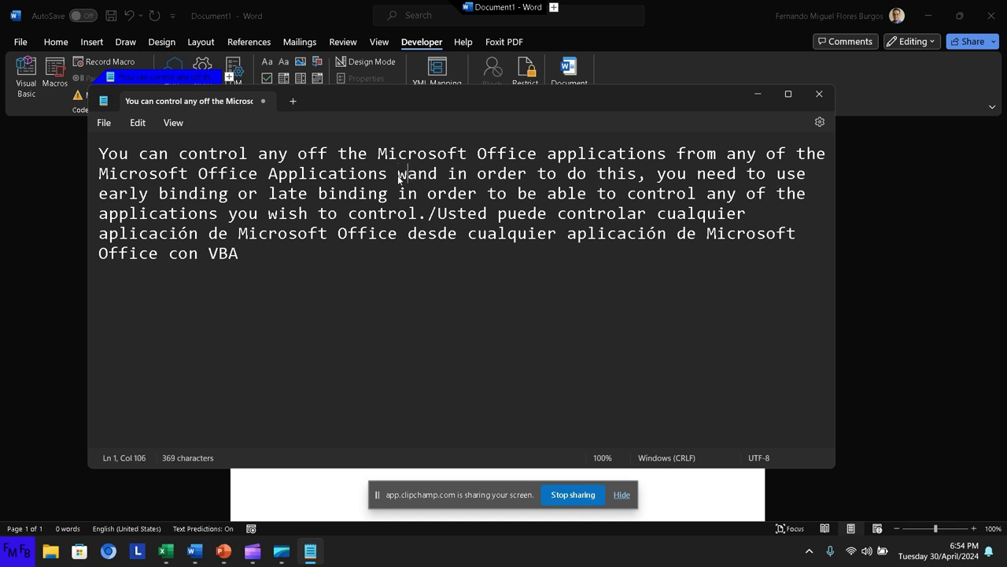
pyautogui.write('ith VBA')
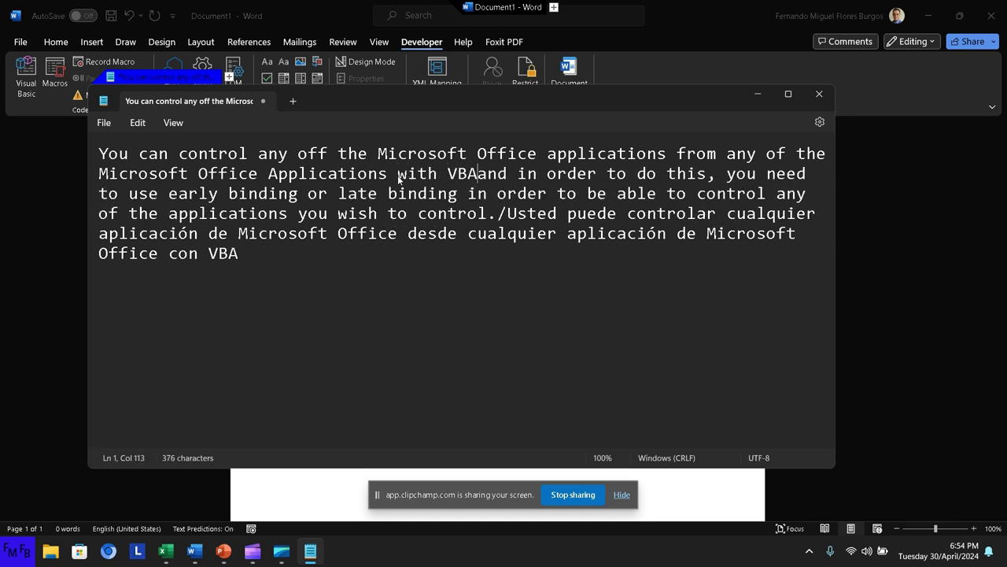
# Extend the Spanish translation with 'y para hacer esto necesita usar early binding o late binding.'
pyautogui.press('Down')
pyautogui.press('Down')
pyautogui.press('Down')
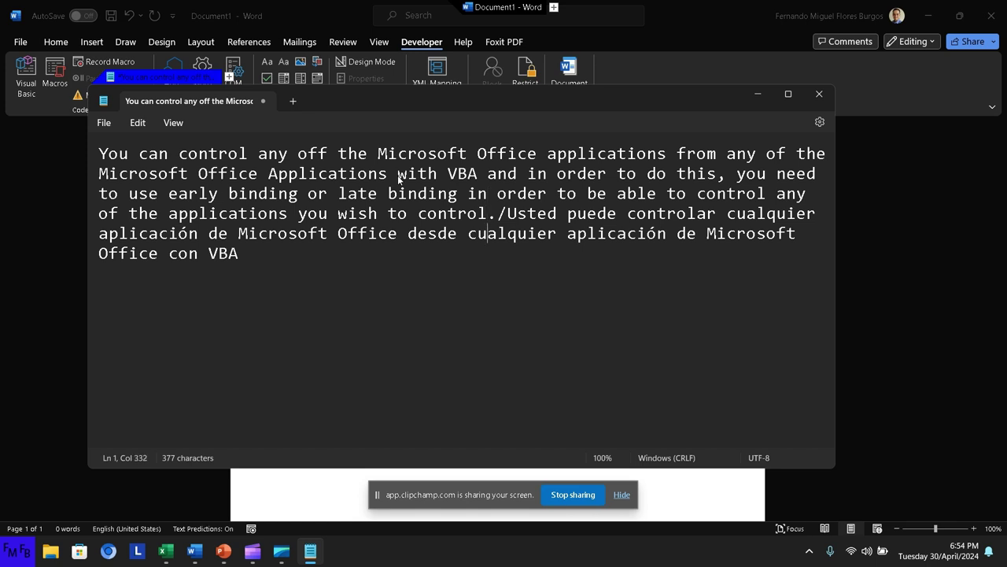
pyautogui.press('Down')
pyautogui.write('y para ')
pyautogui.write('hacer esto')
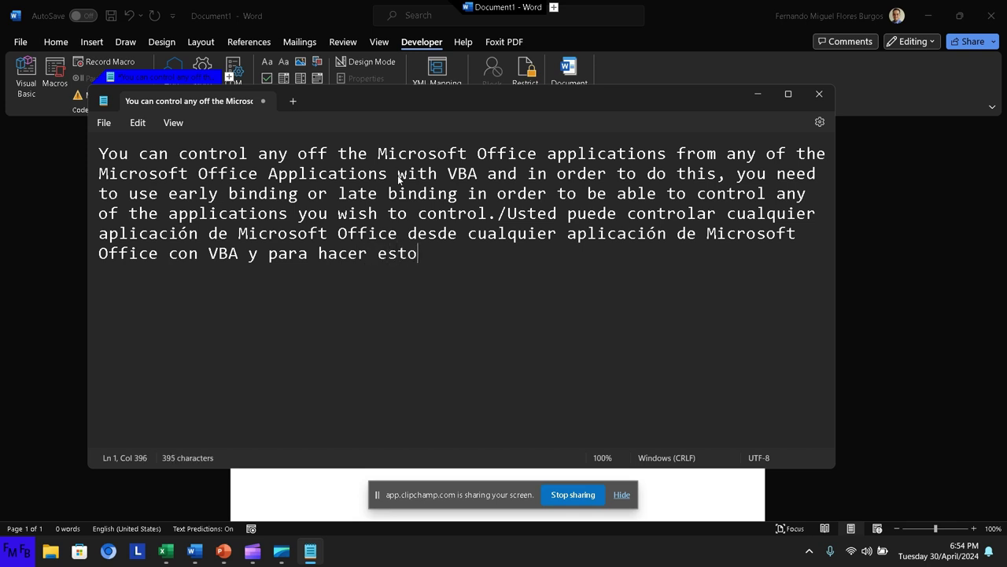
pyautogui.write(' necesit')
pyautogui.write('a')
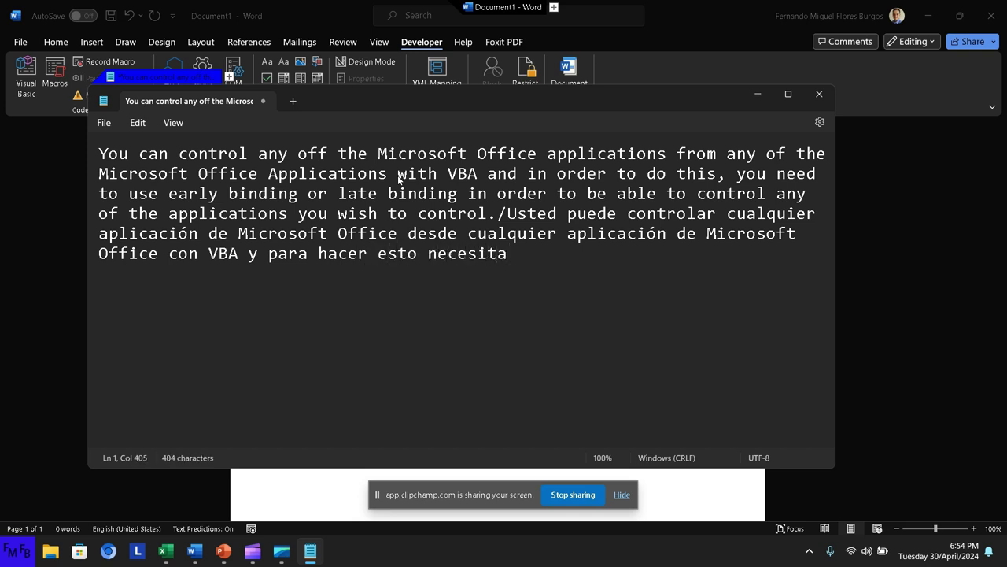
pyautogui.write(' u')
pyautogui.write('sar')
pyautogui.write(' early ')
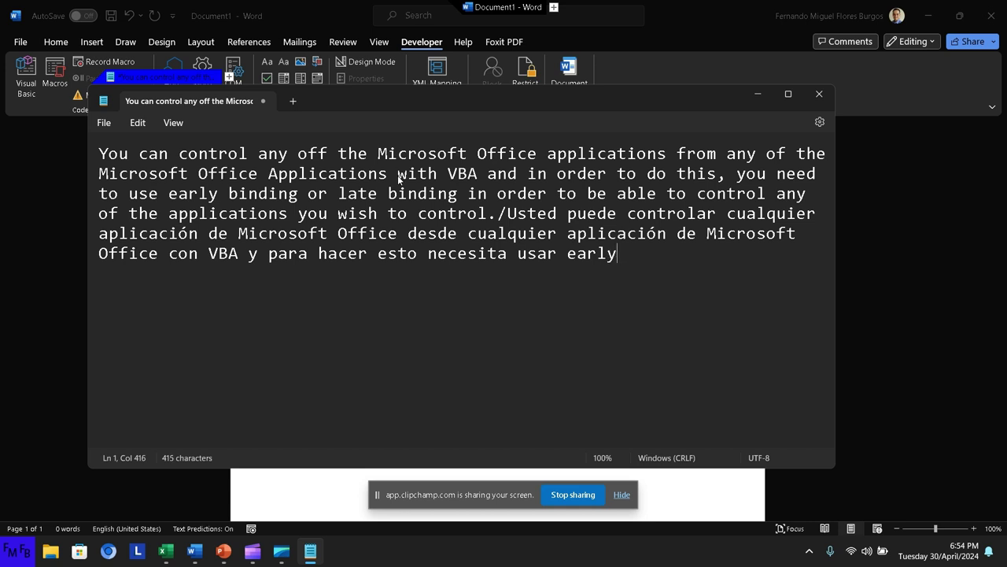
pyautogui.write('bindin')
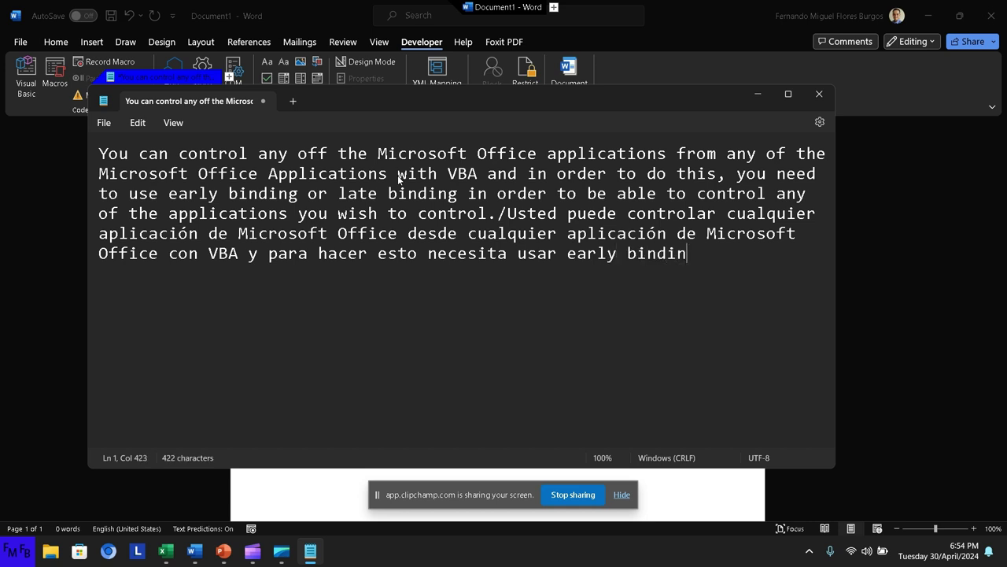
pyautogui.write('g o late ')
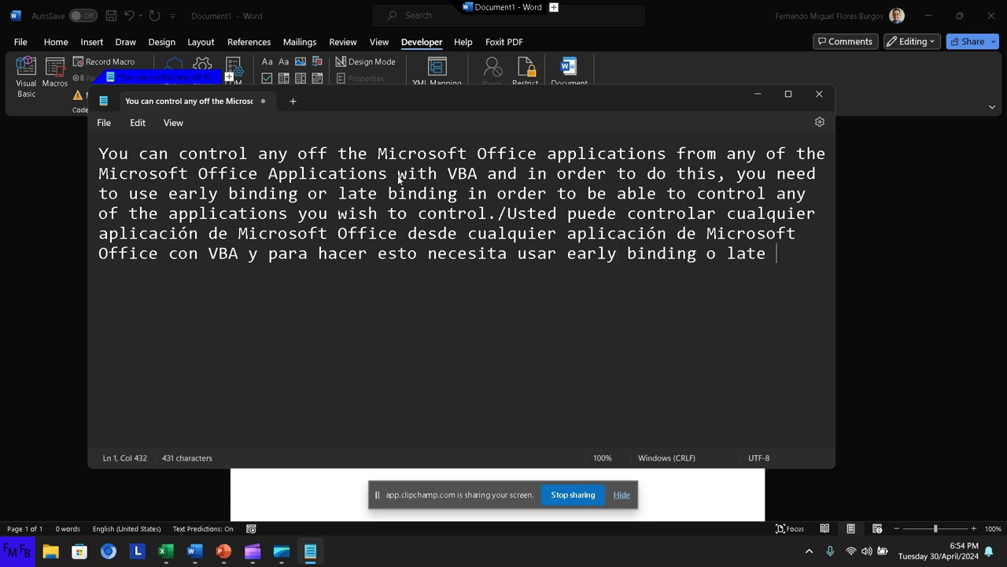
pyautogui.write('binding')
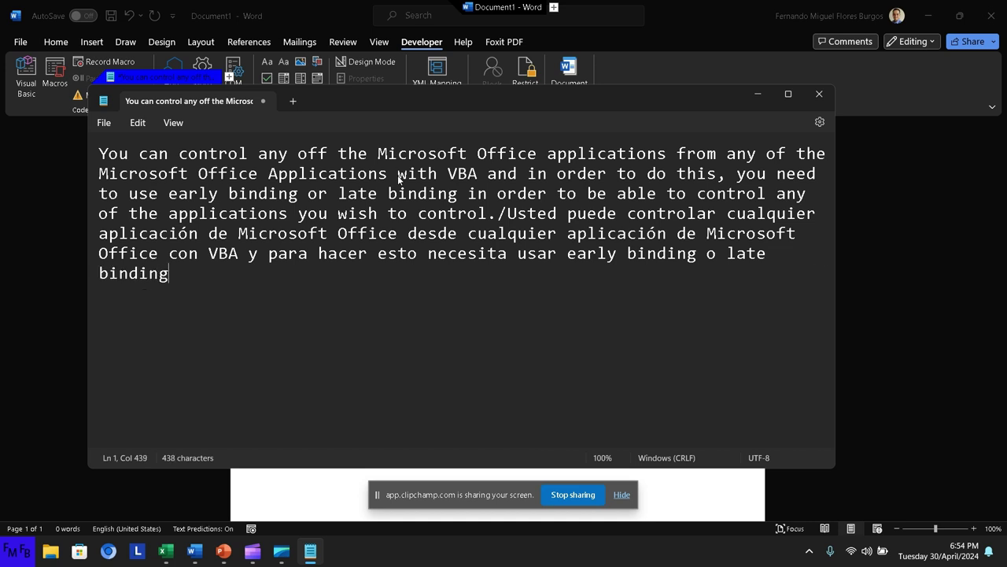
pyautogui.write('.')
pyautogui.hotkey('ctrl', 'a')
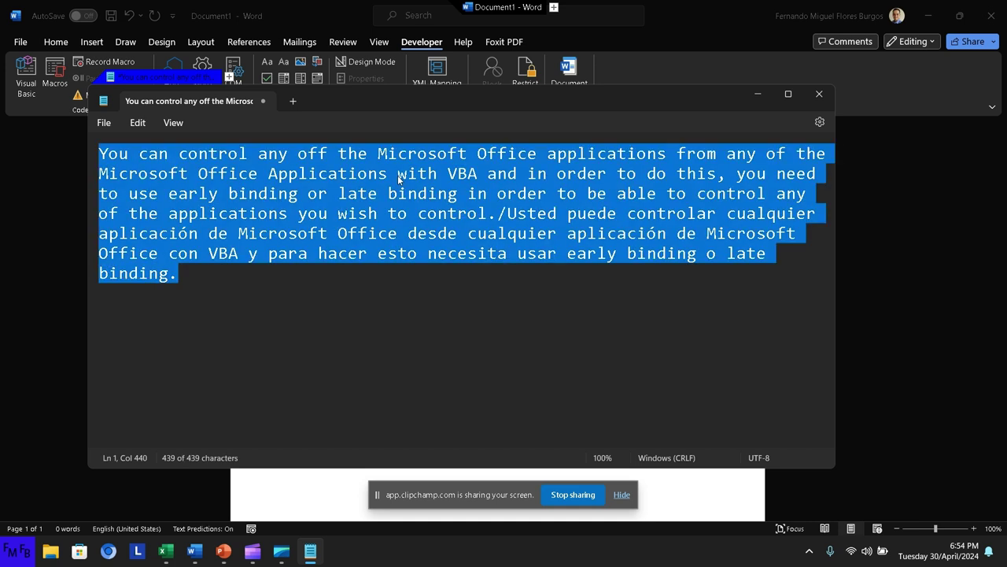
# Replace the note with English and Spanish sentences on connecting to Word from Excel using early binding
pyautogui.press('Delete')
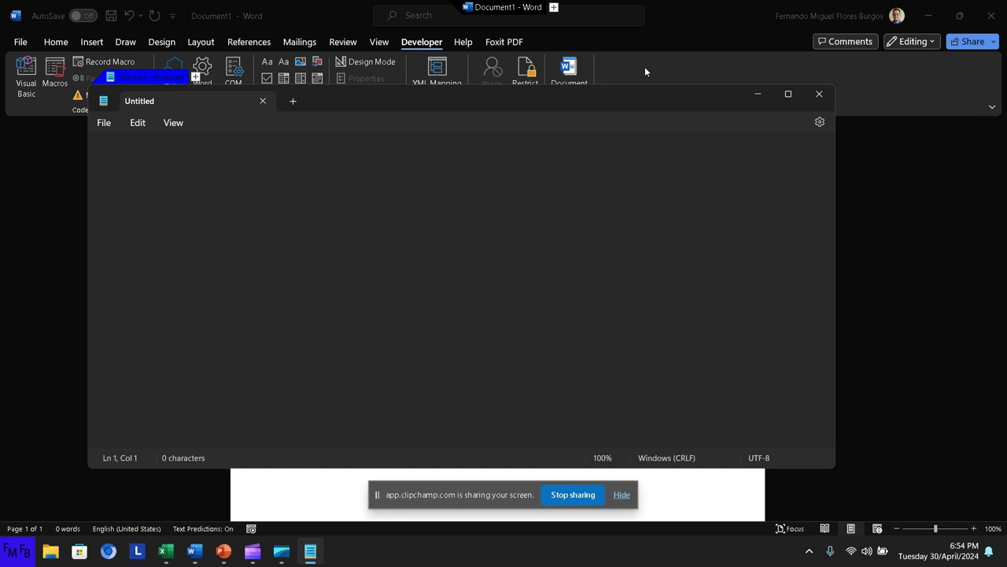
pyautogui.write('This ')
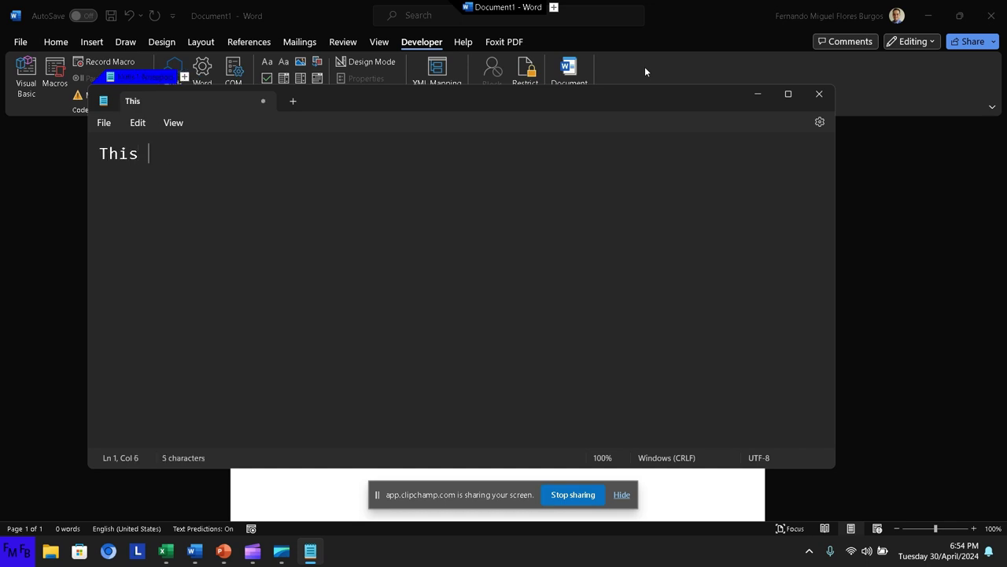
pyautogui.write('is how you ')
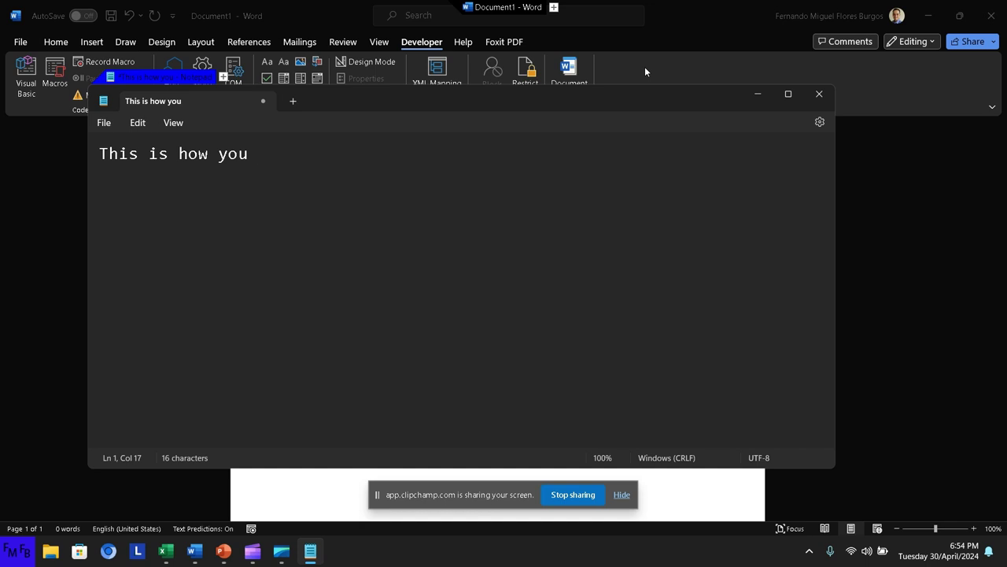
pyautogui.write('make')
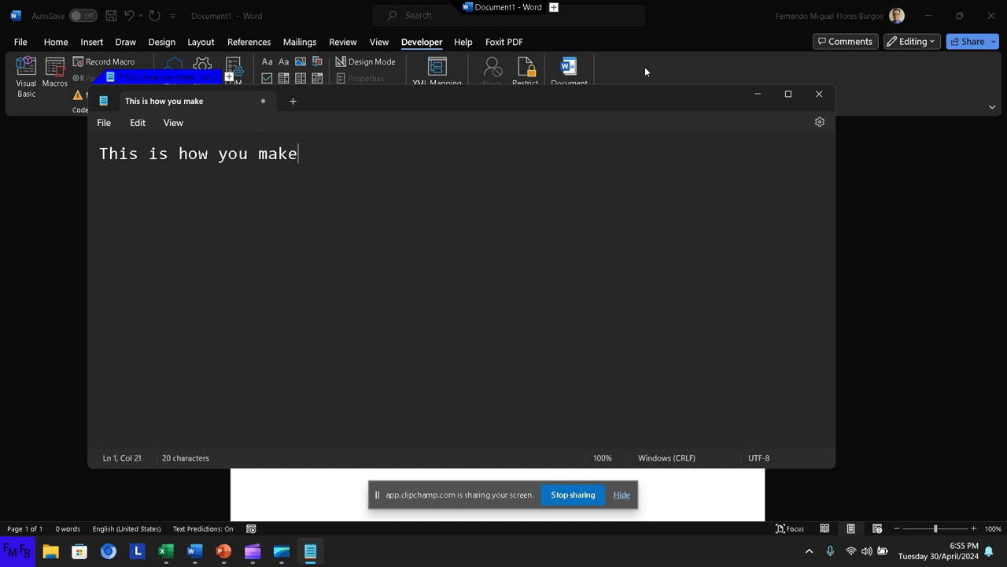
pyautogui.write(' the connec')
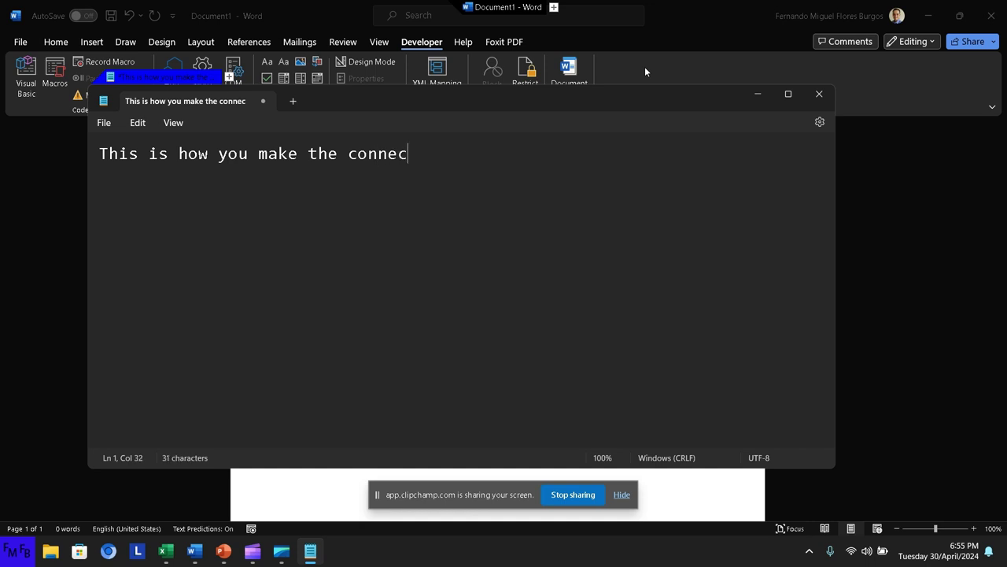
pyautogui.write('tion ')
pyautogui.write('to wor')
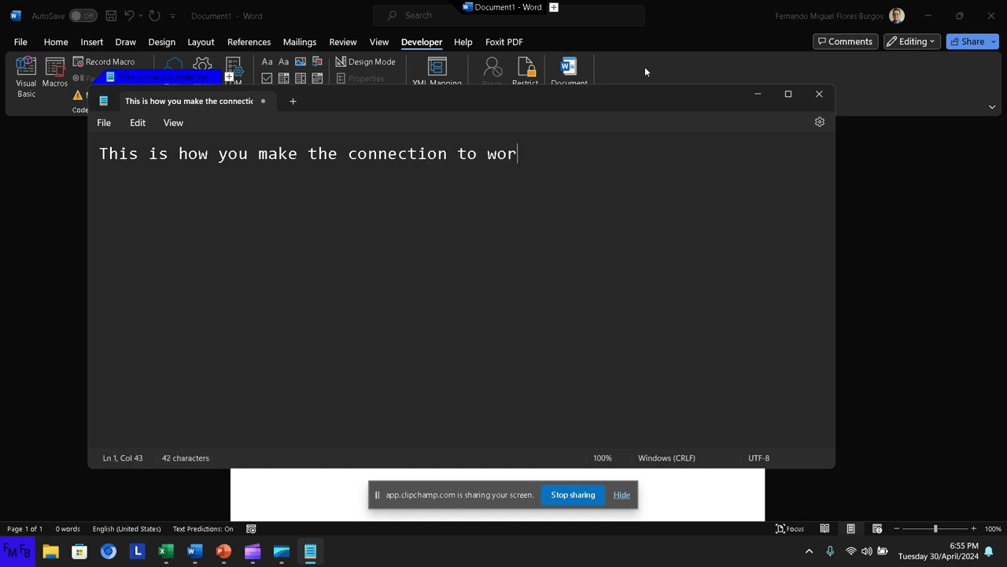
pyautogui.write('d from e')
pyautogui.write('xcel, s')
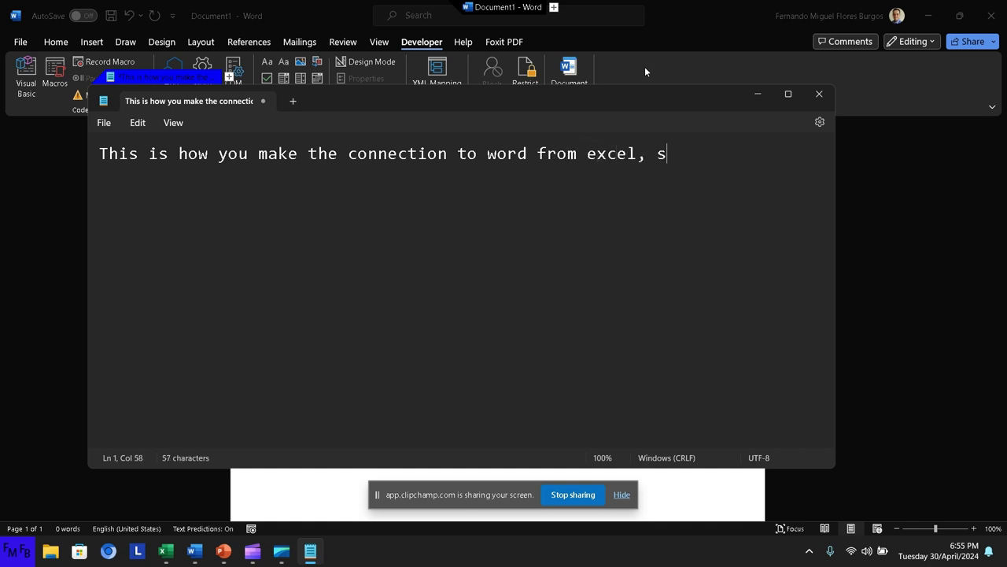
pyautogui.press('BackSpace')
pyautogui.write('usin')
pyautogui.write('g ea')
pyautogui.write('rly bin')
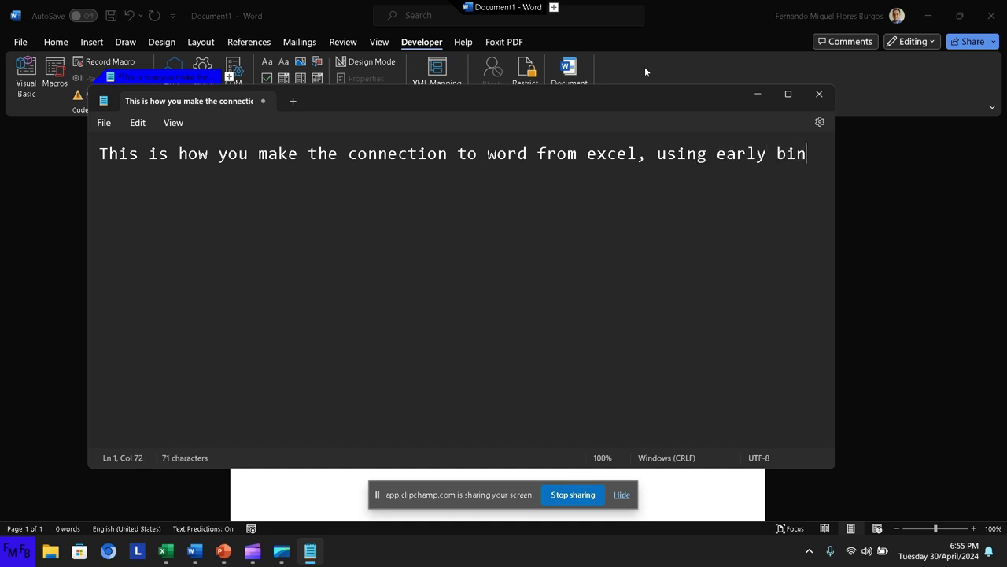
pyautogui.write('dind')
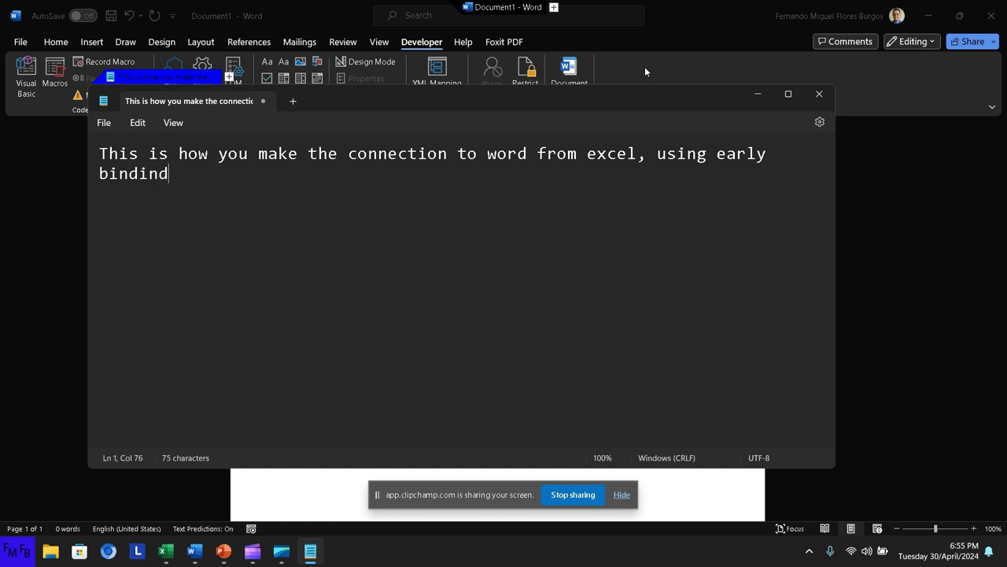
pyautogui.press('BackSpace')
pyautogui.write('g.')
pyautogui.write('/')
pyautogui.write('Esta es')
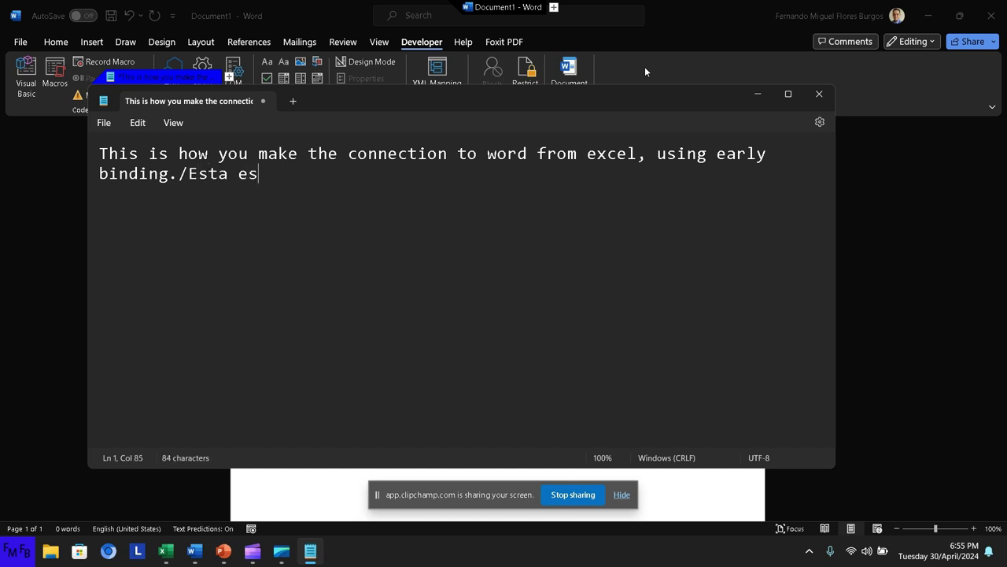
pyautogui.write(' la forma e')
pyautogui.write('n la que hac')
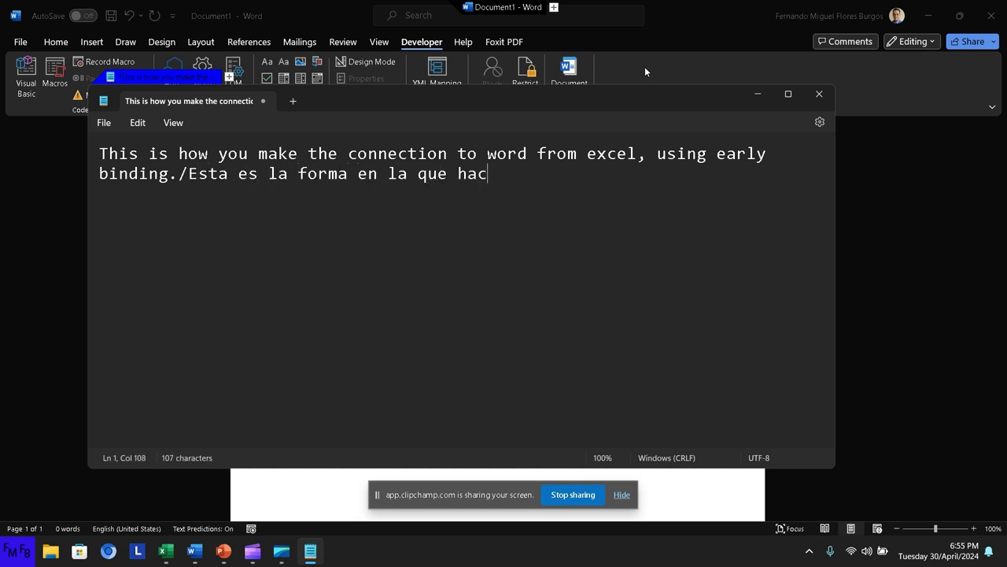
pyautogui.write('e la cone')
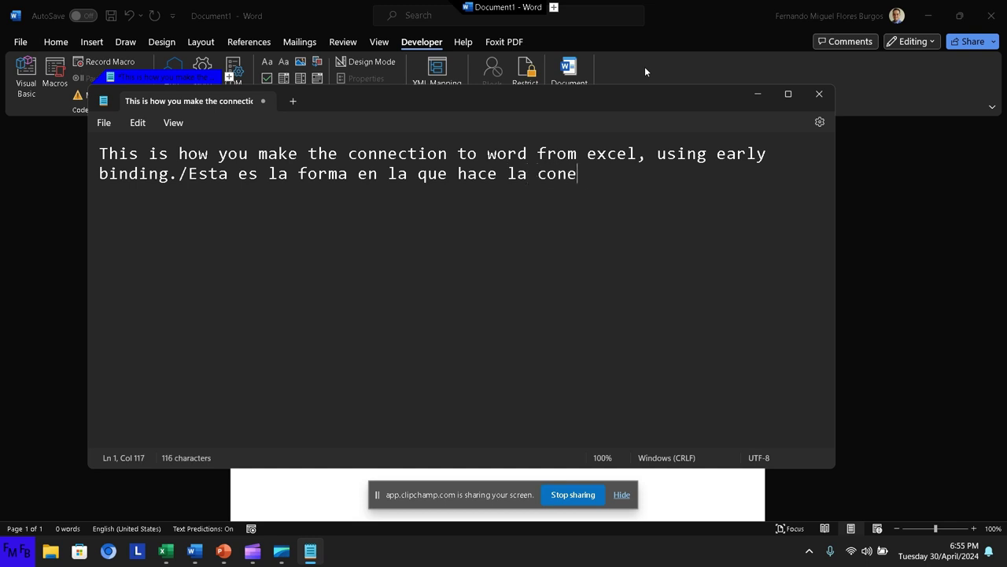
pyautogui.write('xi')
pyautogui.write('ón co')
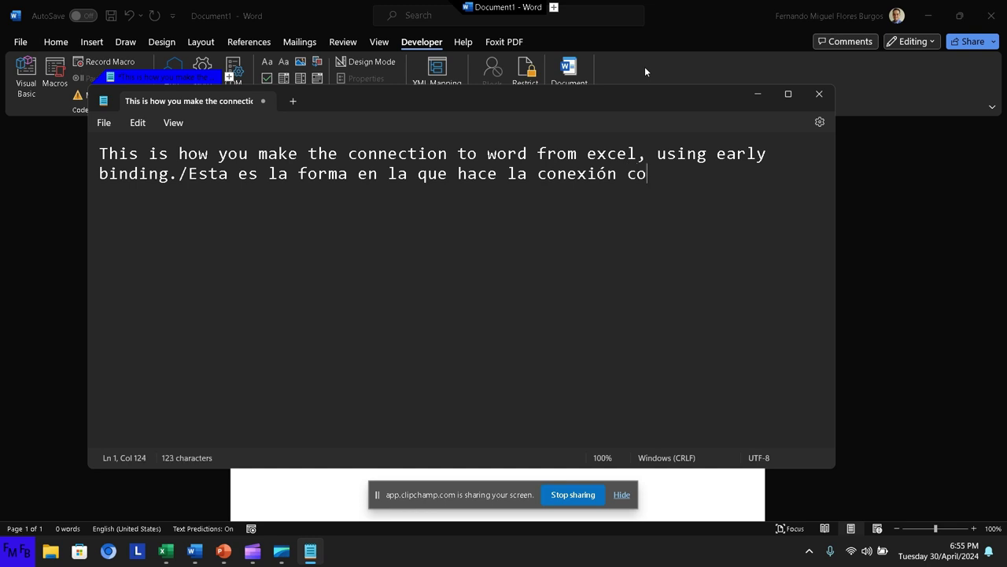
pyautogui.write('n word u')
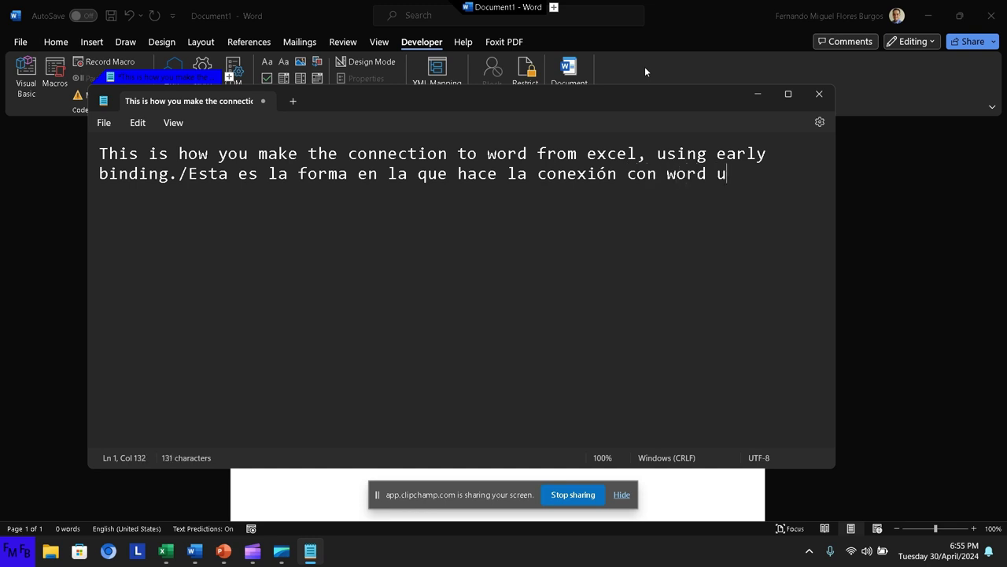
pyautogui.write('sando ea')
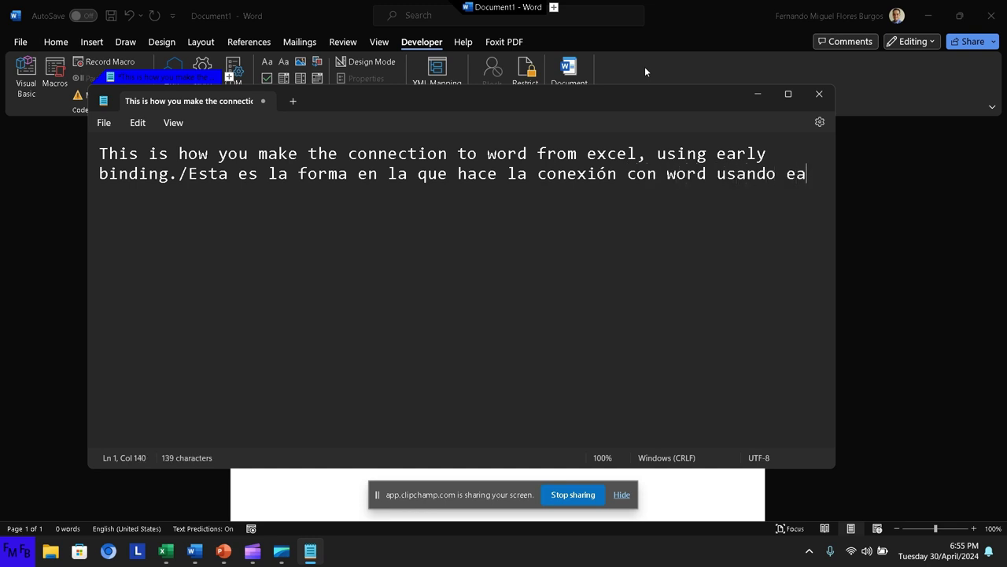
pyautogui.write('rly bin')
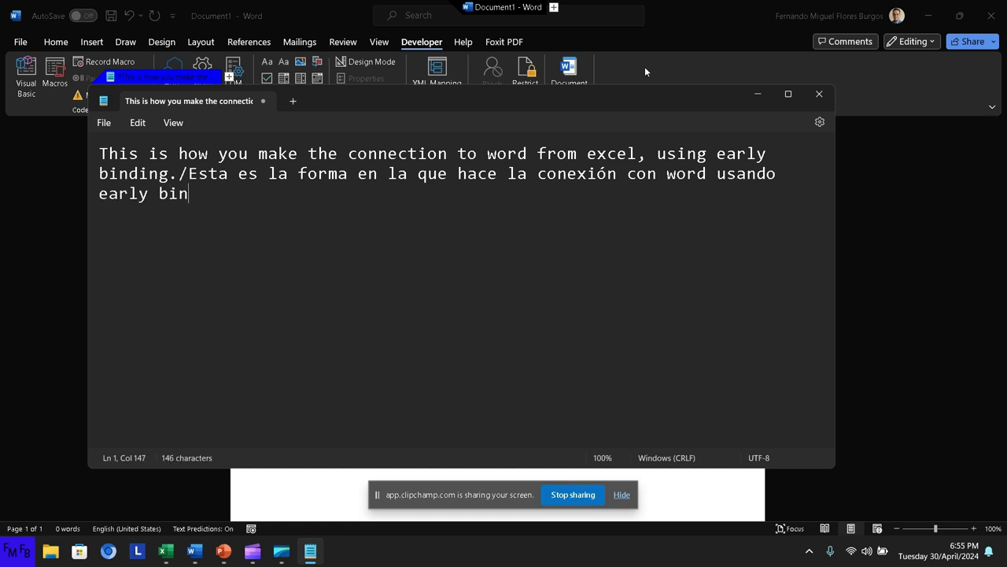
pyautogui.write('ding.')
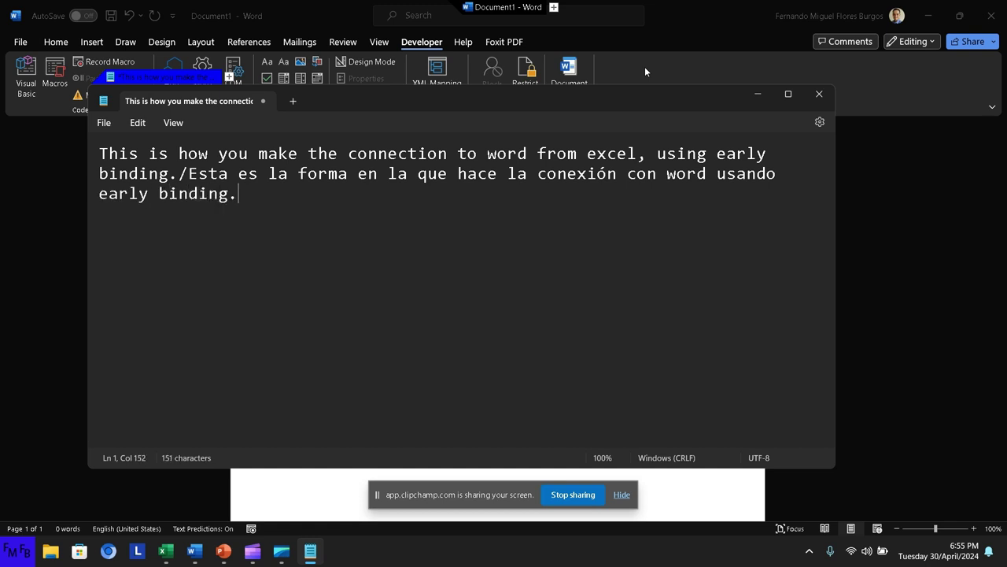
pyautogui.hotkey('ctrl', 'a')
# Empty the note and open the Visual Basic editor for the Excel workbook
pyautogui.press('Delete')
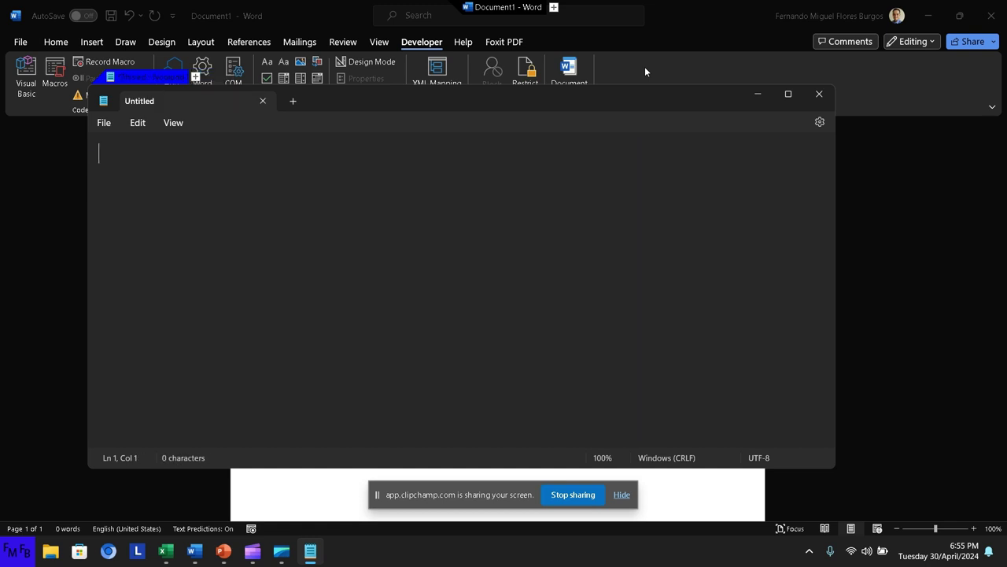
pyautogui.hotkey('alt', 'Tab')
pyautogui.hotkey('alt', 'Tab')
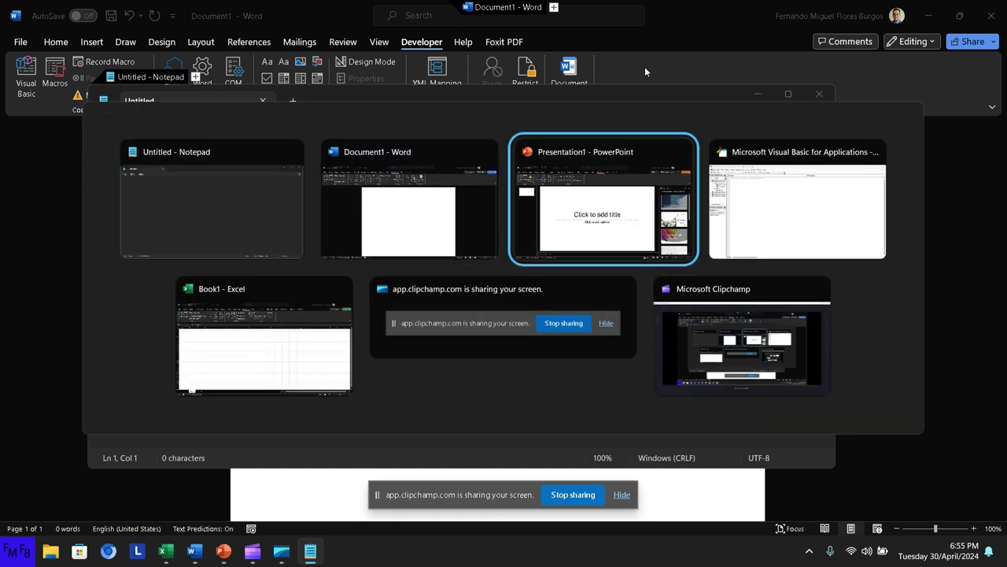
pyautogui.hotkey('alt', 'Tab')
pyautogui.hotkey('alt', 'Tab')
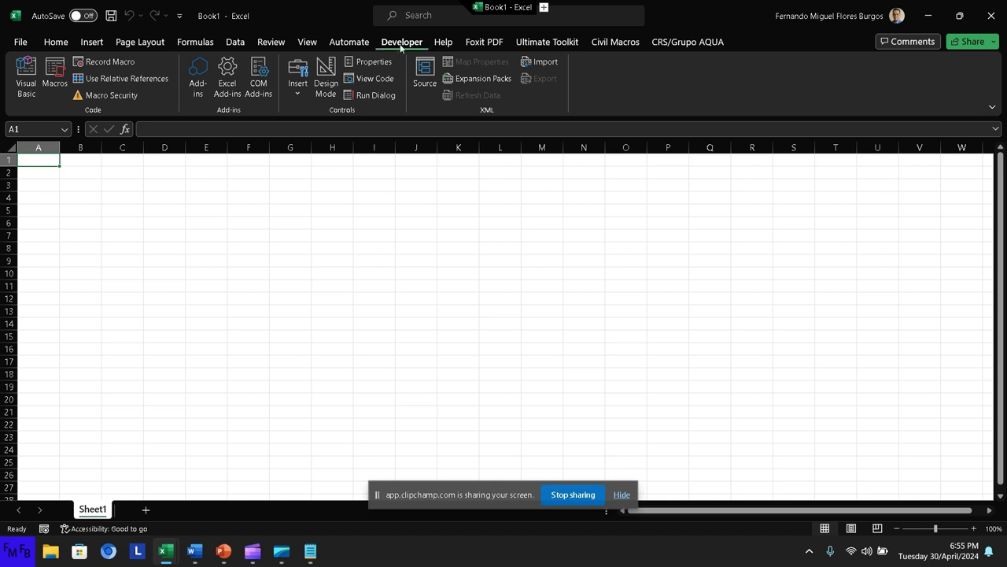
pyautogui.click(32, 75)
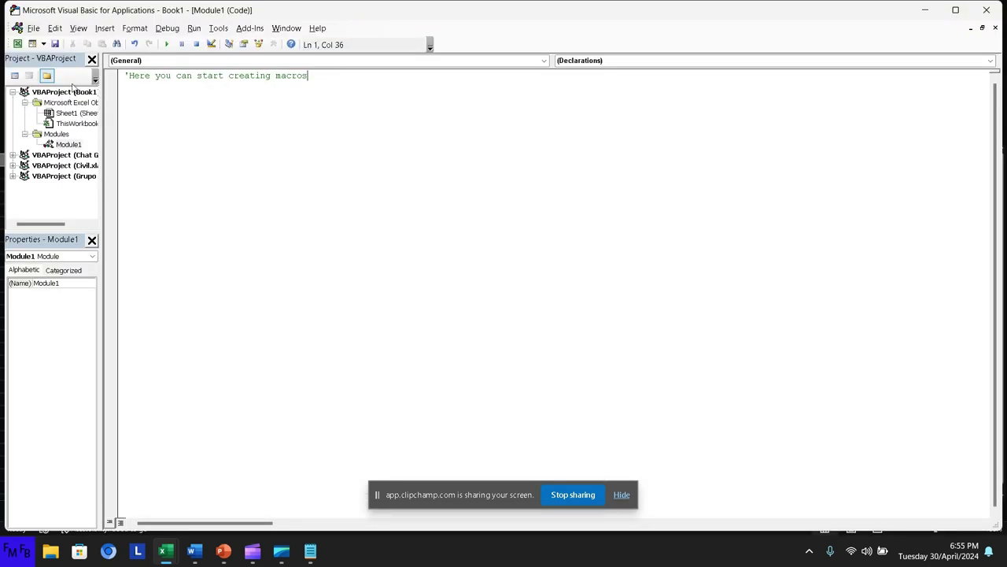
# Add the Microsoft Word 16.0 Object Library as a reference in Tools > References
pyautogui.click(220, 28)
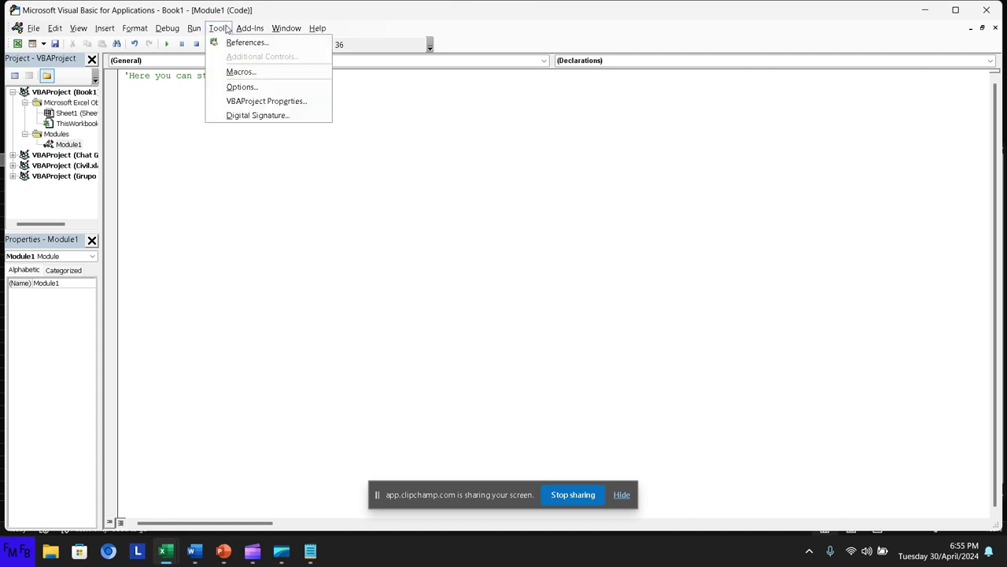
pyautogui.click(233, 44)
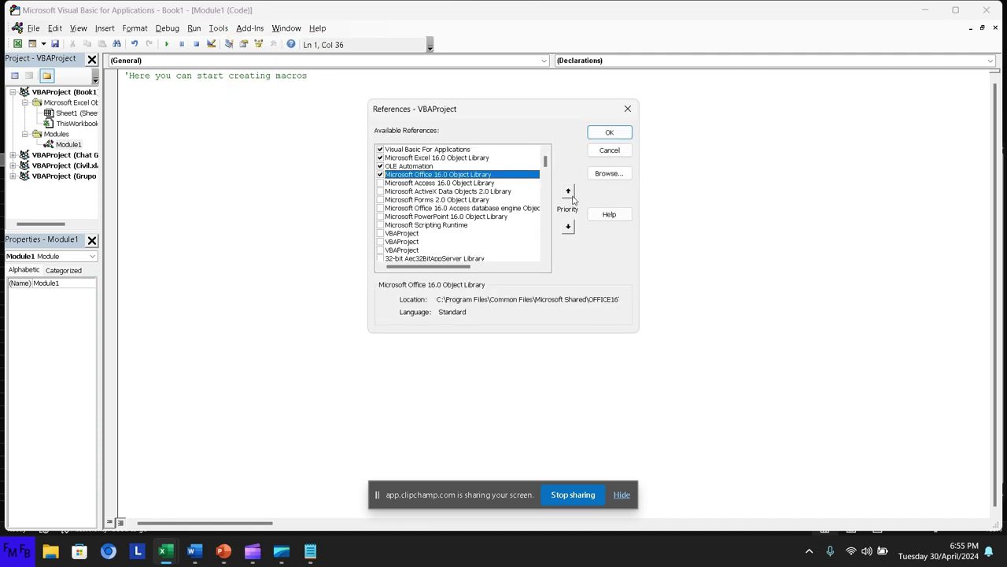
pyautogui.moveTo(546, 160); pyautogui.dragTo(550, 209)
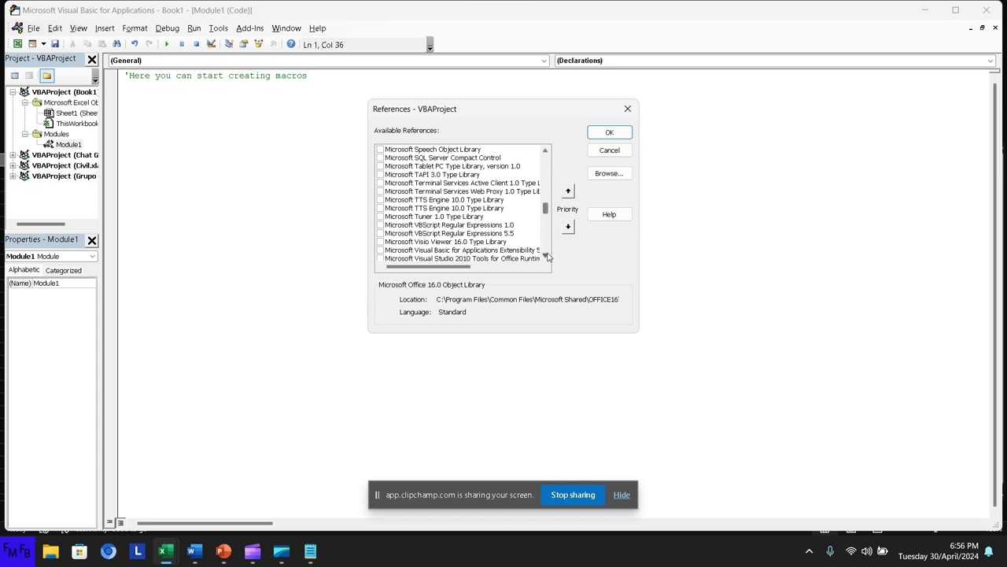
pyautogui.click(546, 258)
pyautogui.click(547, 257)
pyautogui.click(547, 257)
pyautogui.click(547, 258)
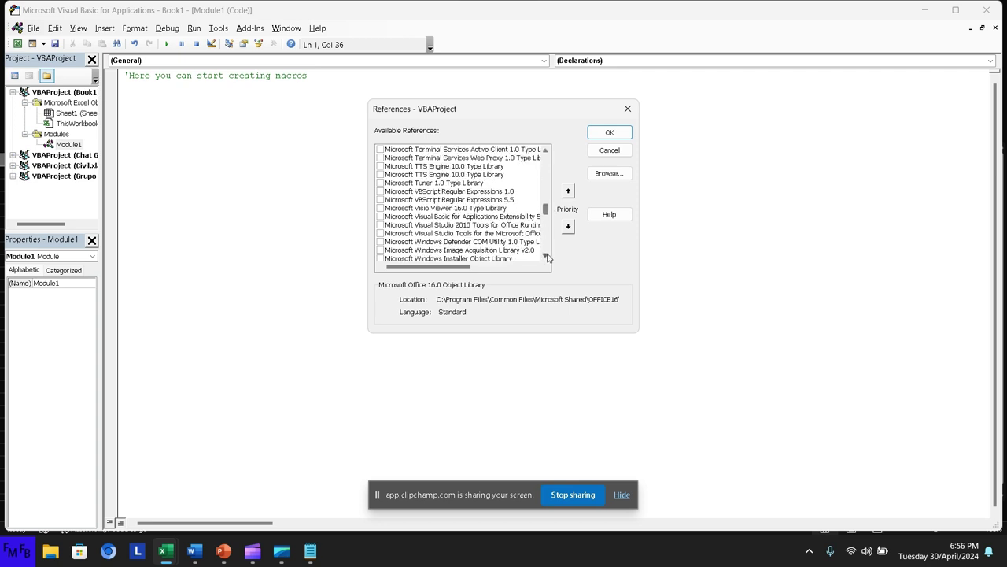
pyautogui.click(547, 257)
pyautogui.click(547, 257)
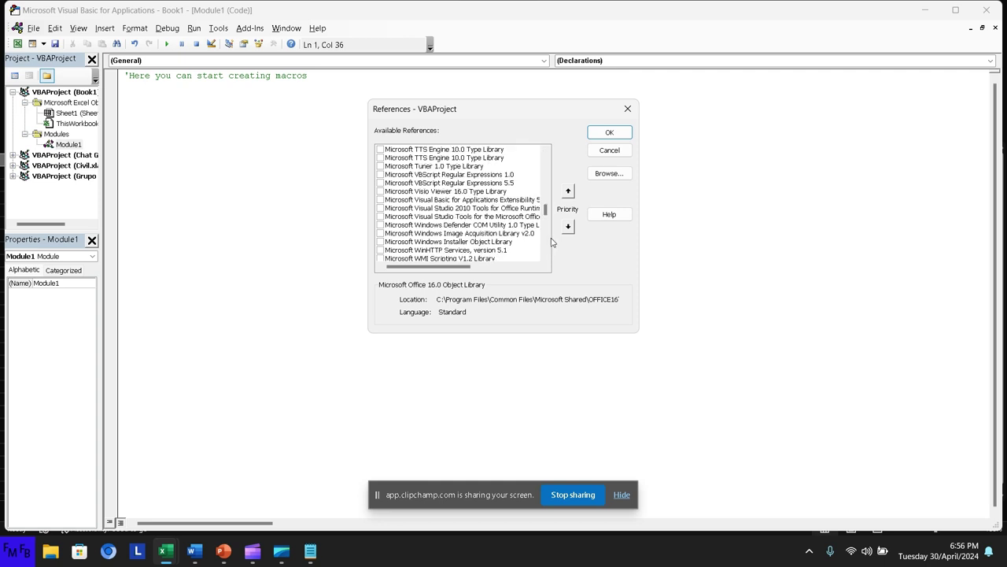
pyautogui.moveTo(547, 214); pyautogui.dragTo(548, 134)
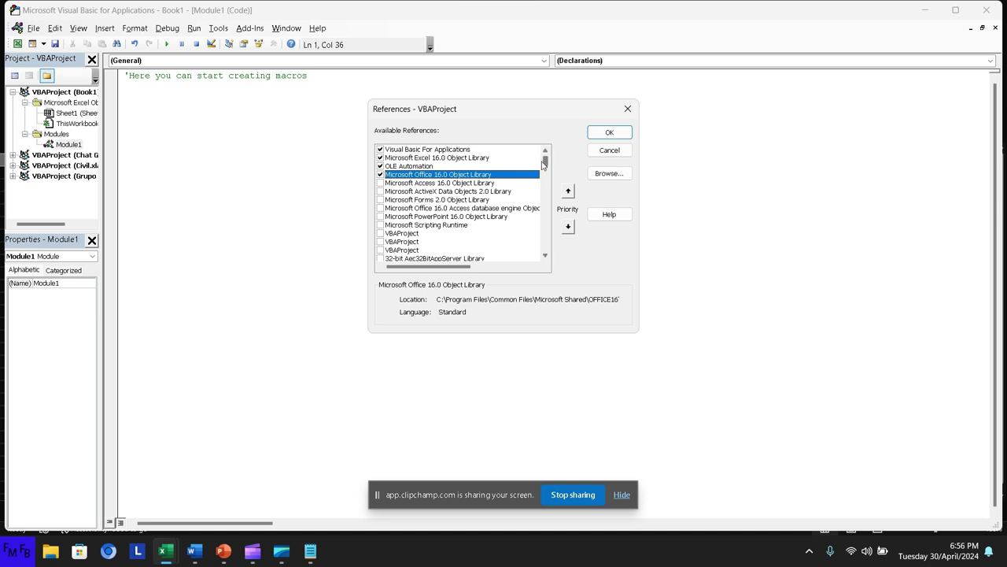
pyautogui.moveTo(543, 164); pyautogui.dragTo(543, 213)
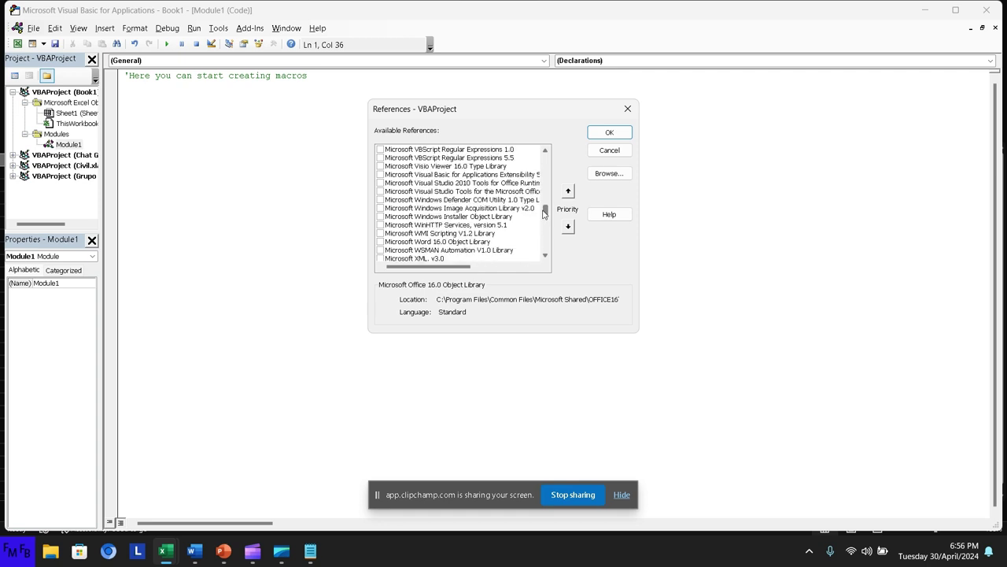
pyautogui.scroll(-1, 543, 214)
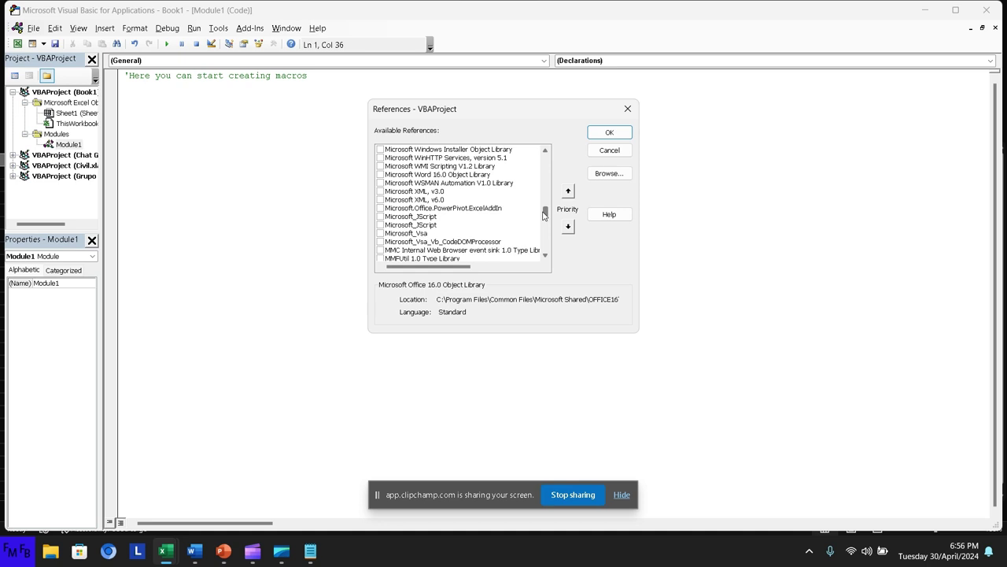
pyautogui.click(380, 174)
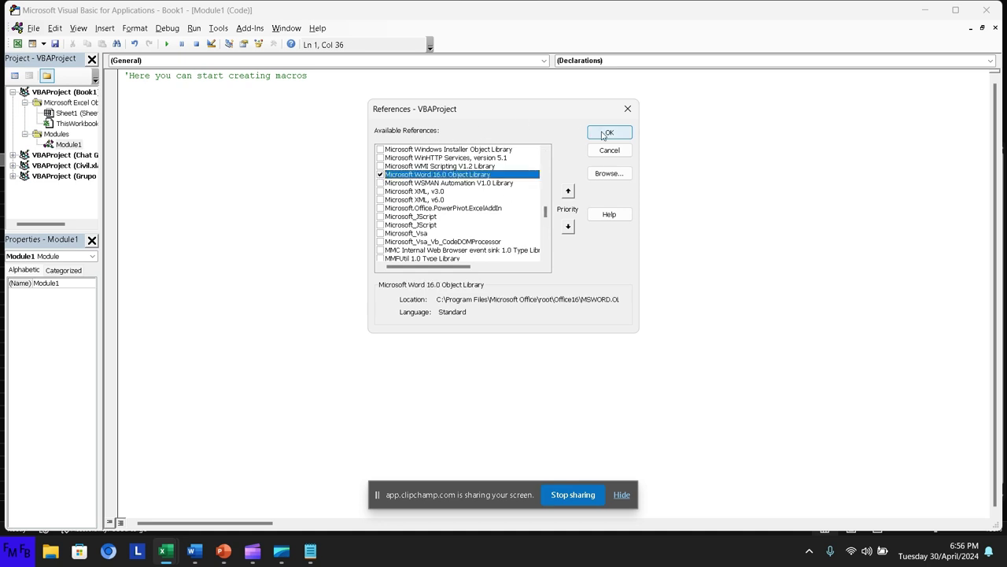
pyautogui.click(602, 133)
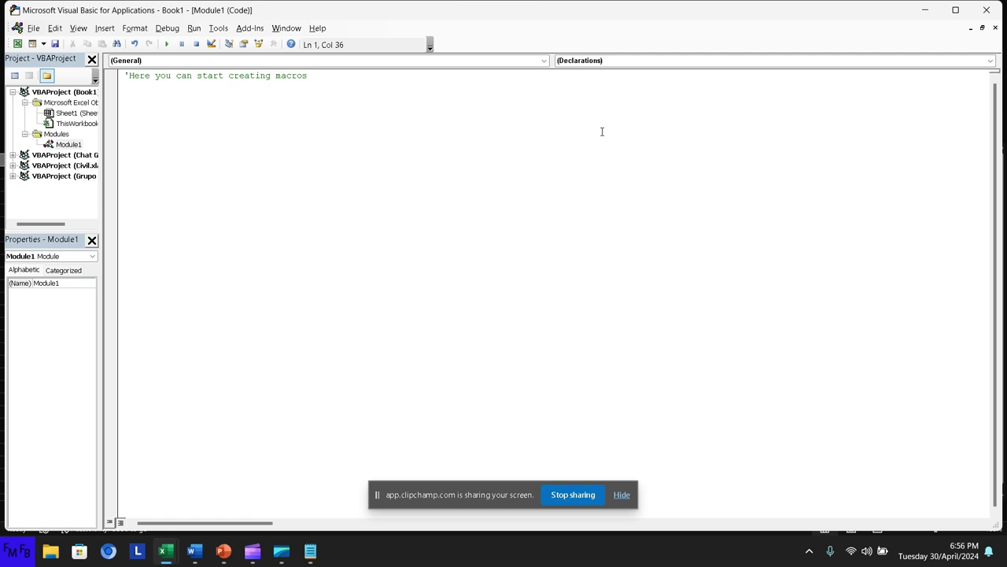
# Write the English sentence on early binding and creating objects for Word functions, then start the Spanish 'Así'
pyautogui.click(309, 554)
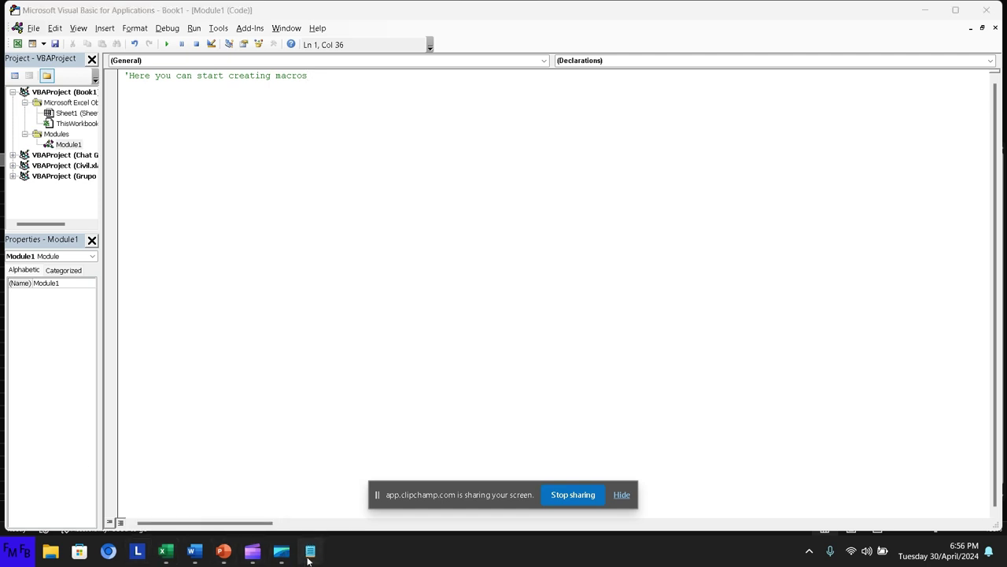
pyautogui.write('Th')
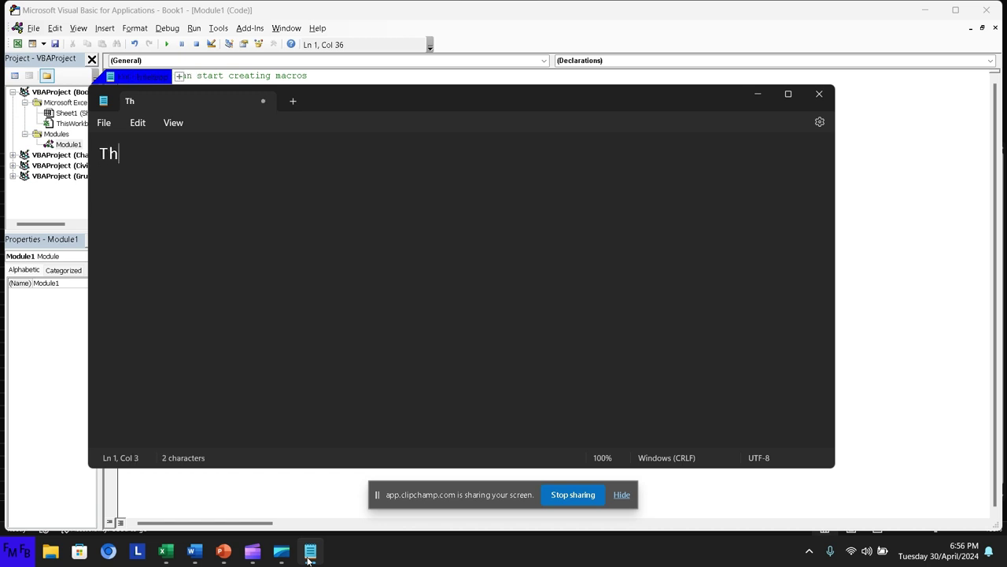
pyautogui.write('at is h')
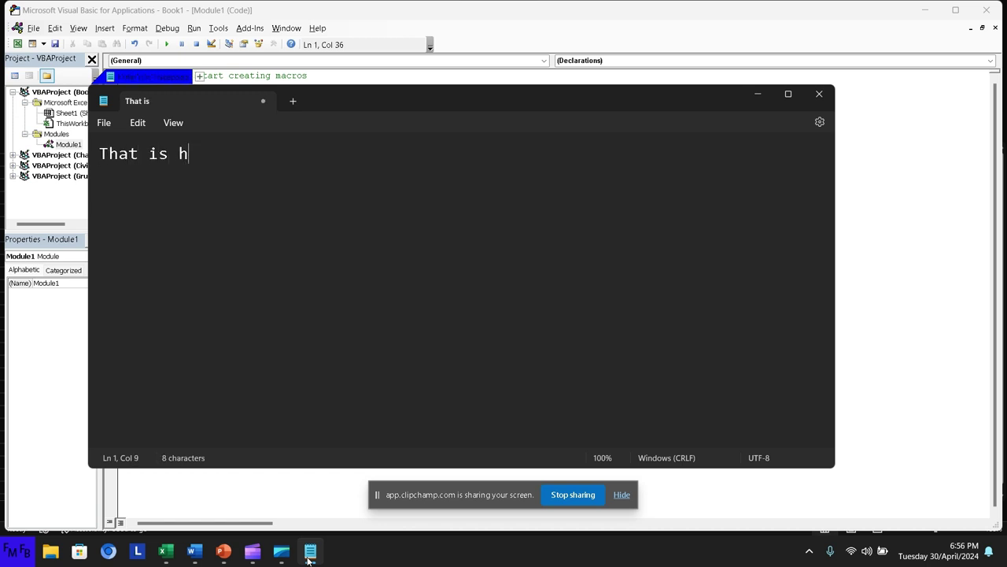
pyautogui.write('ow you')
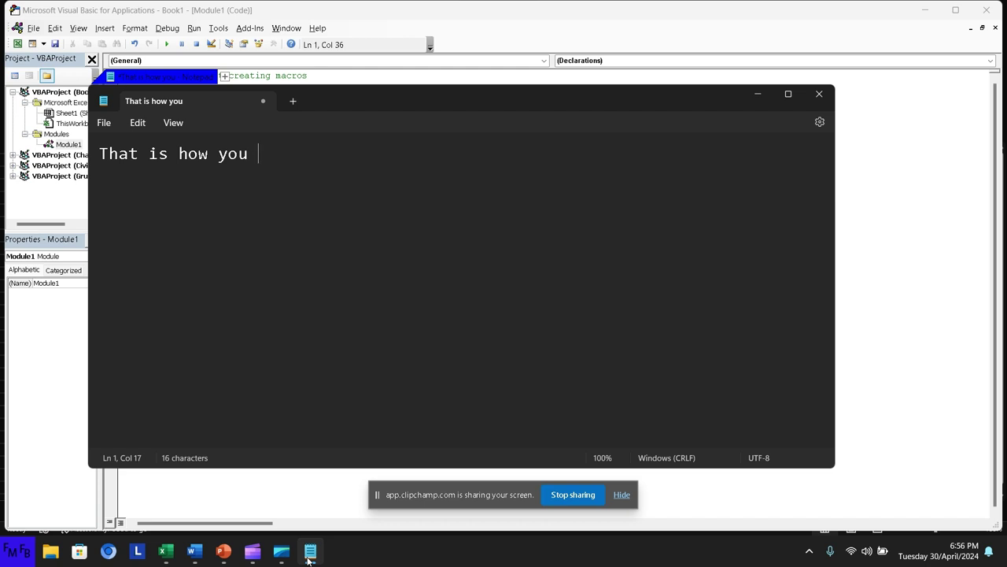
pyautogui.write('do ear')
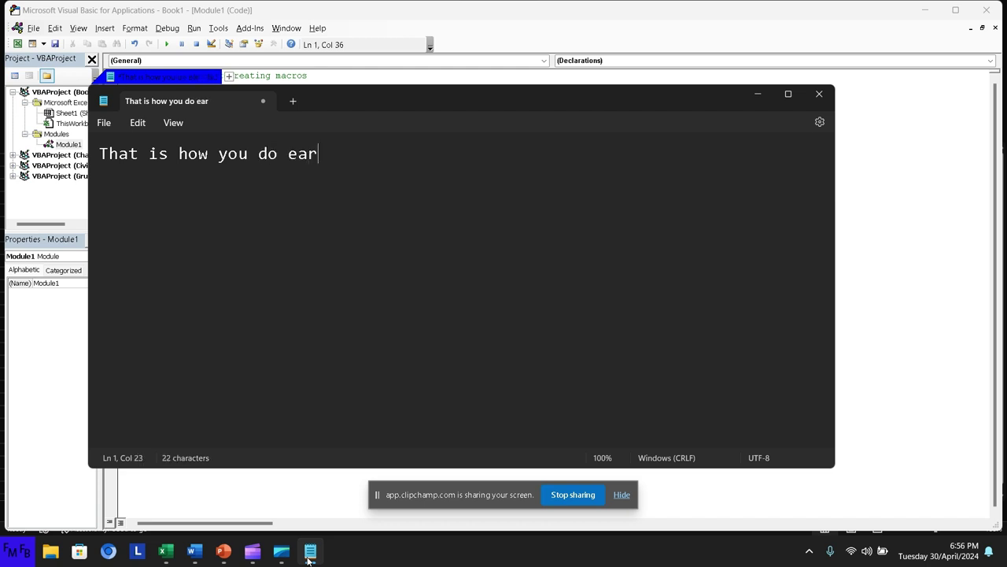
pyautogui.write('ly bin')
pyautogui.write('ding')
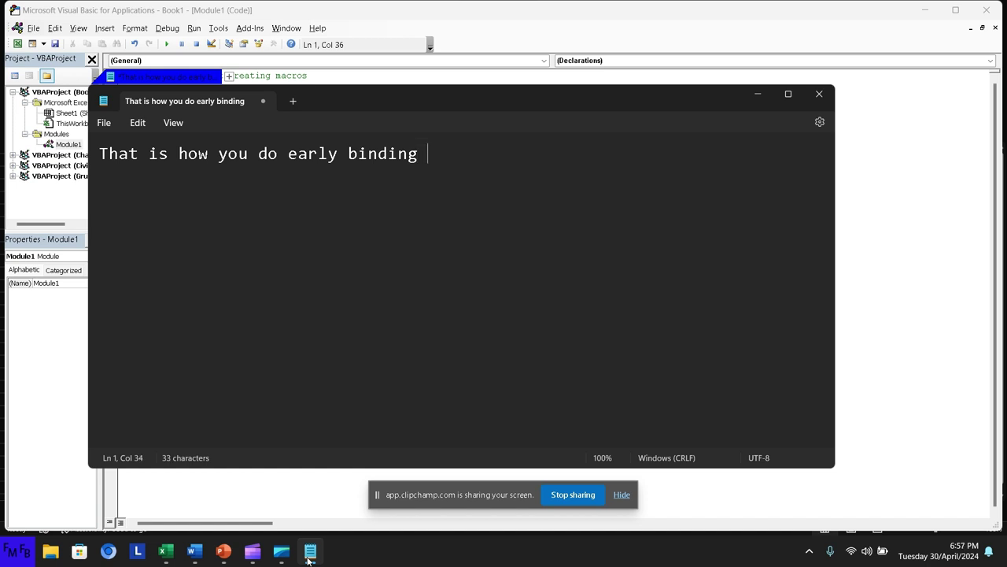
pyautogui.write('and then you ')
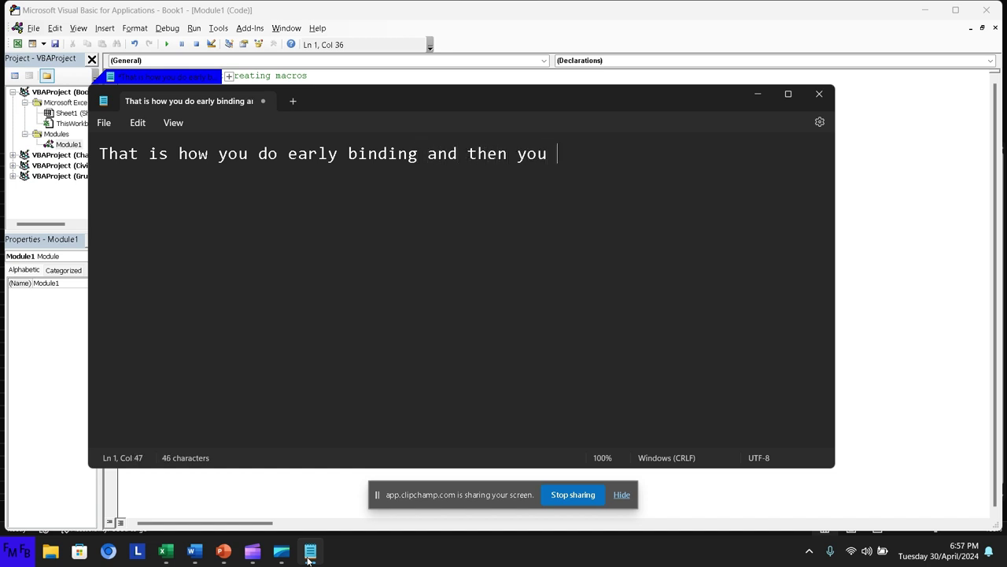
pyautogui.write('proceed ')
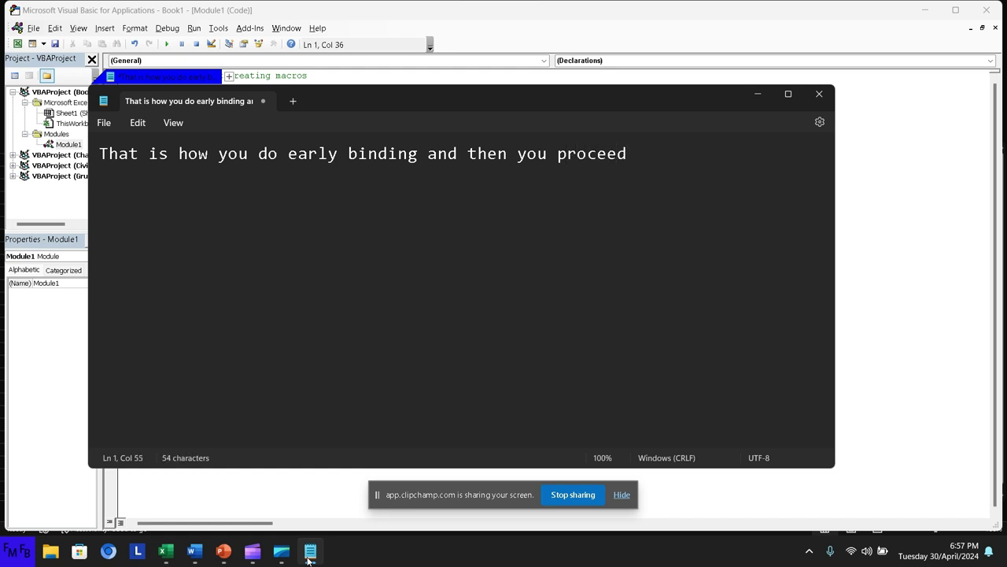
pyautogui.write('in crea')
pyautogui.write('ting the ')
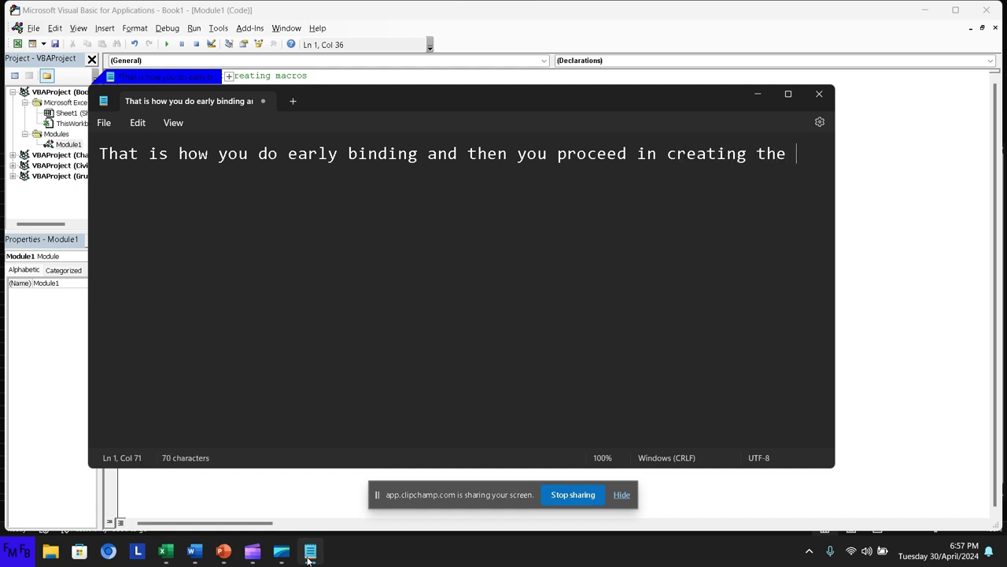
pyautogui.write('objects t')
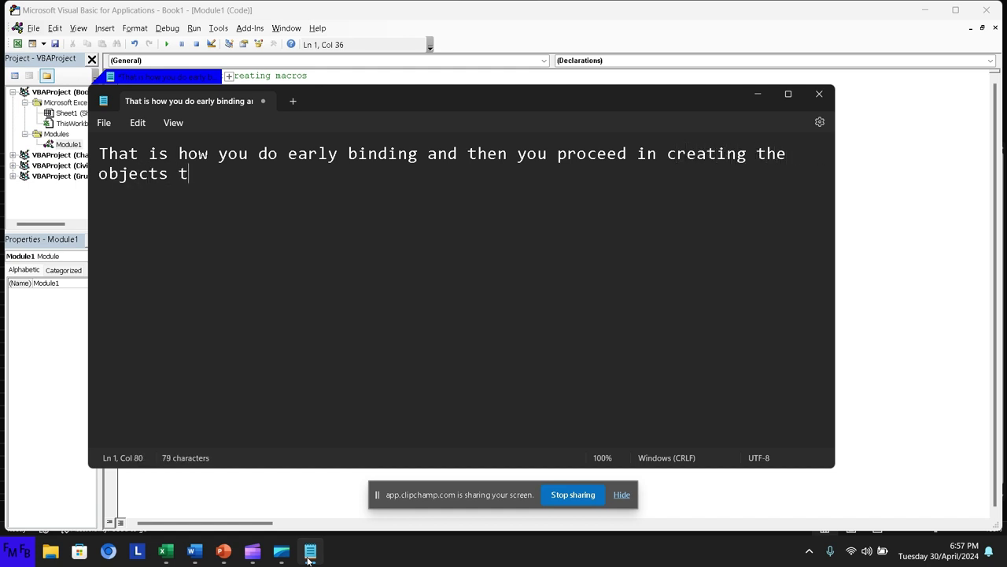
pyautogui.write('hat will ')
pyautogui.write('allow you ')
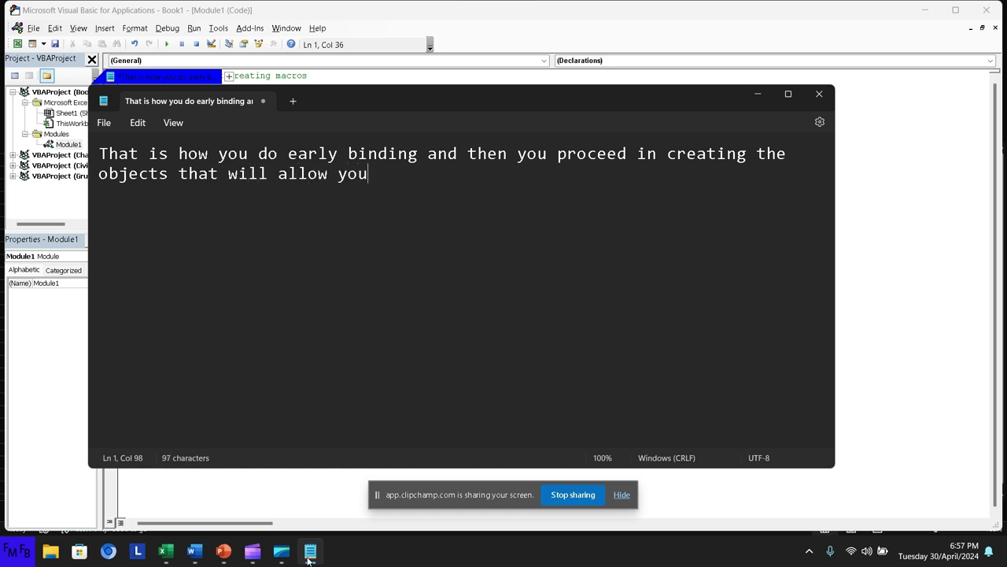
pyautogui.write('to acces')
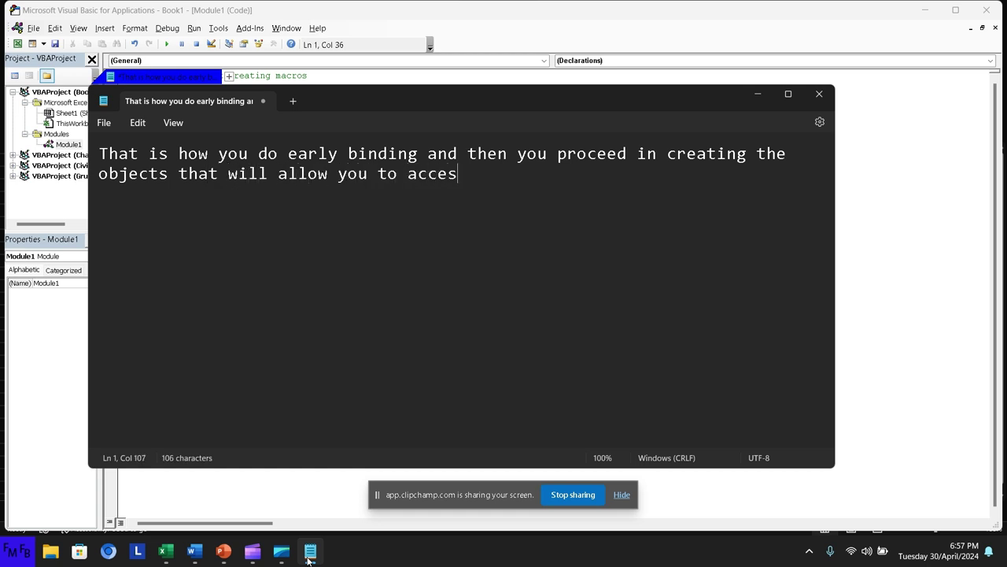
pyautogui.write('s all th')
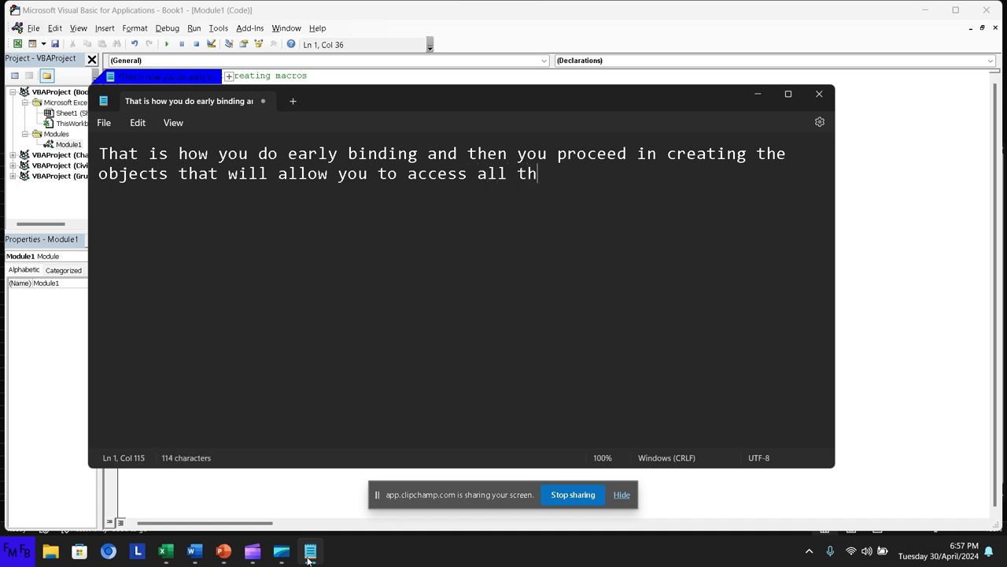
pyautogui.write('e func')
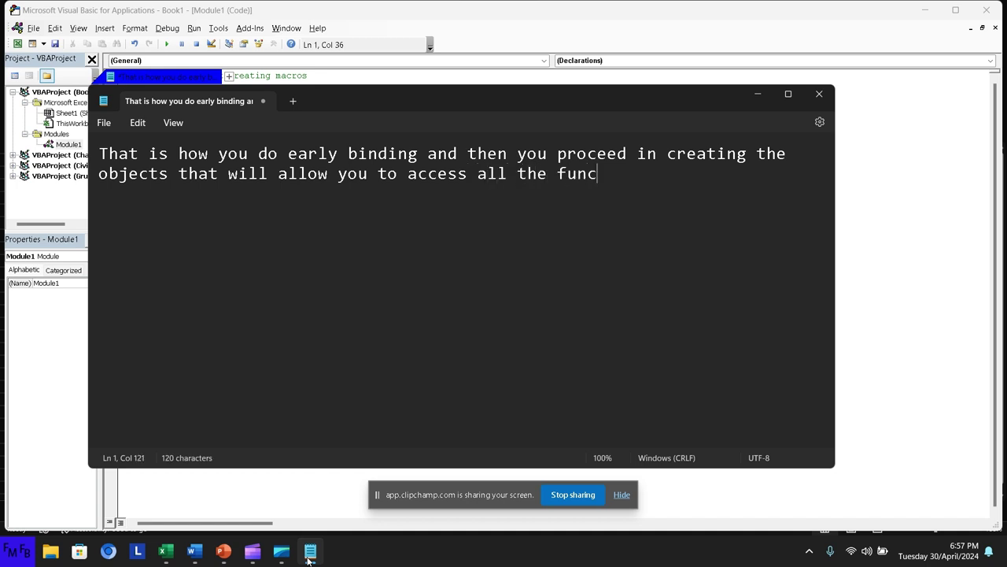
pyautogui.press('BackSpace')
pyautogui.write('ction')
pyautogui.write('s in w')
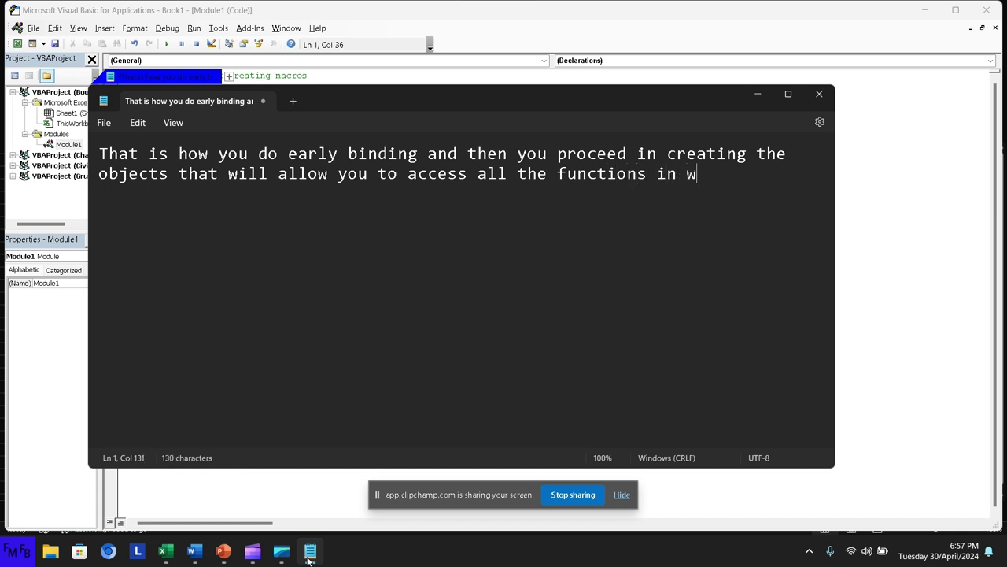
pyautogui.write('ord, usin')
pyautogui.write('g VBA')
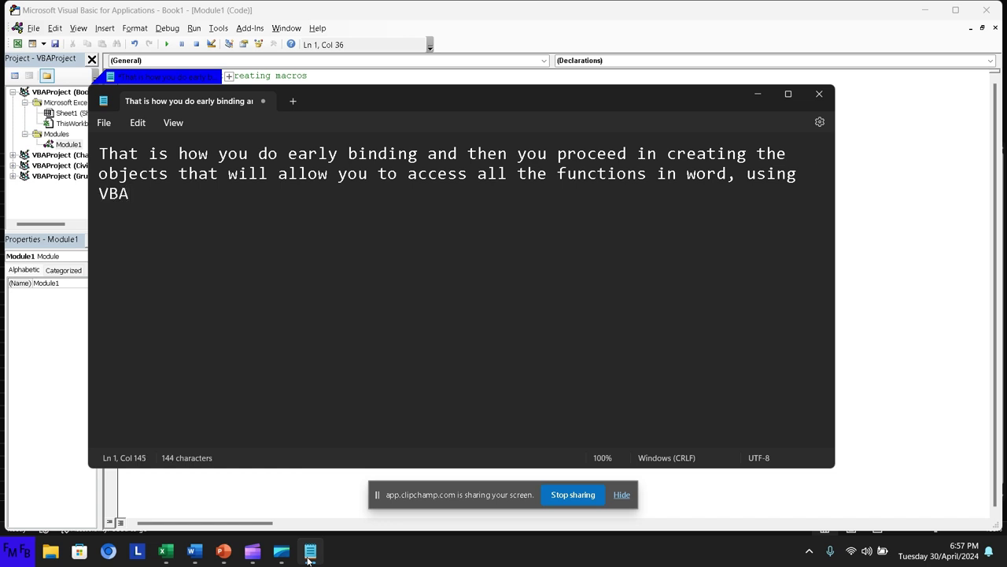
pyautogui.write('./')
pyautogui.write('Así ')
pyautogui.write('se')
pyautogui.press('BackSpace')
pyautogui.press('BackSpace')
# Finish the Spanish translation, ending 'acceder a todas las funciones de word mediante VBA.'
pyautogui.write('es')
pyautogui.write(' como se ha')
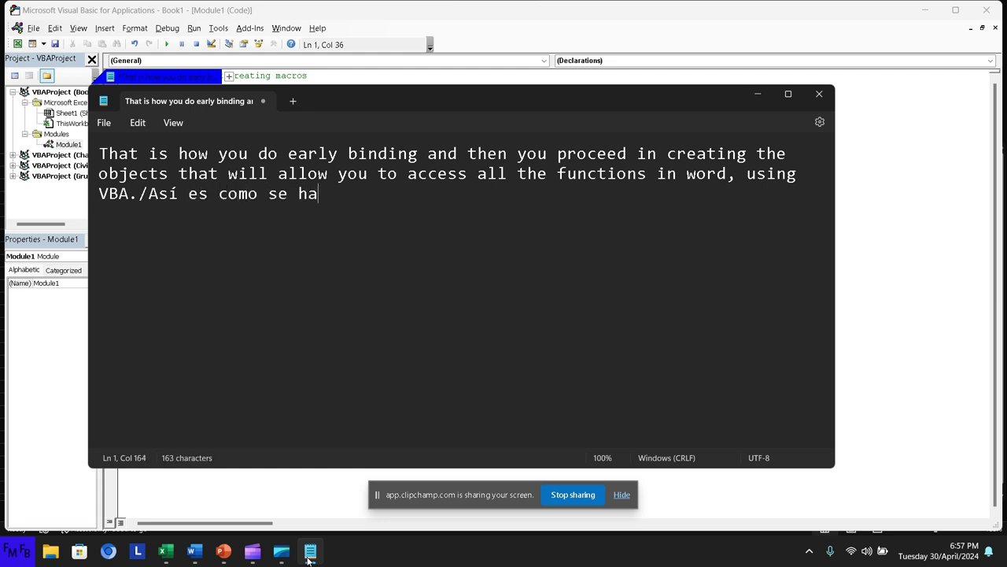
pyautogui.write('v')
pyautogui.press('BackSpace')
pyautogui.write('ce el ')
pyautogui.write('early ')
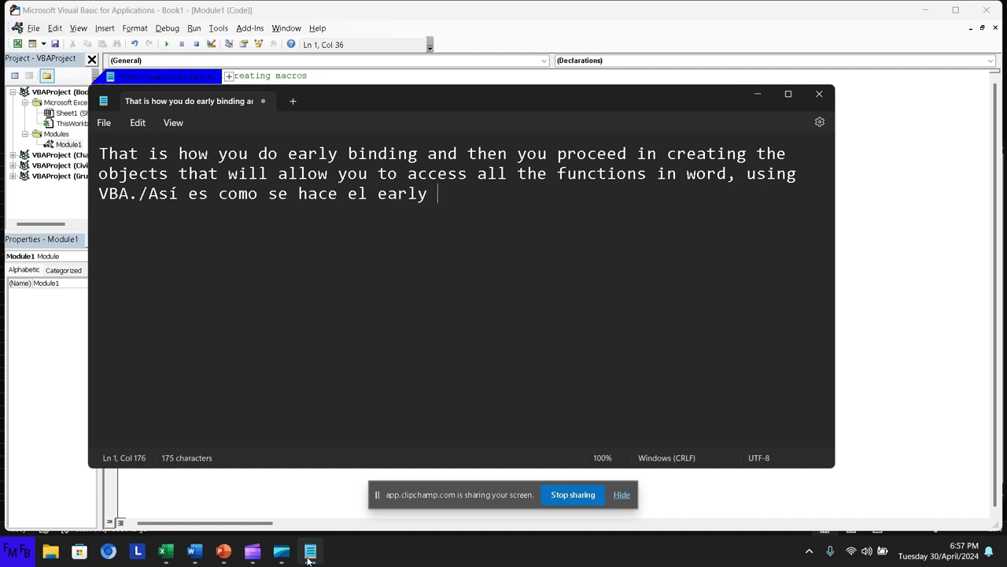
pyautogui.write('binding ')
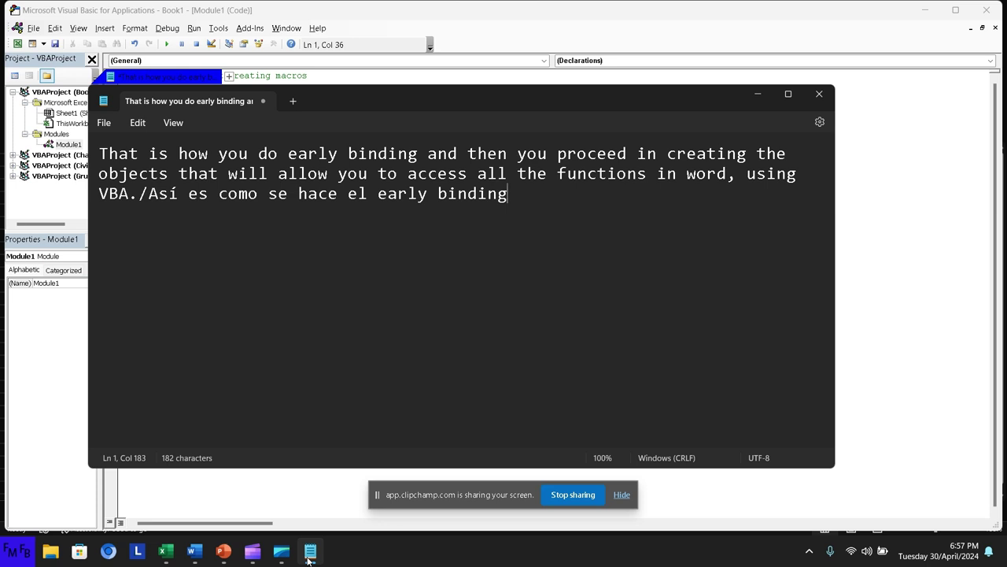
pyautogui.write('y ')
pyautogui.write('luego')
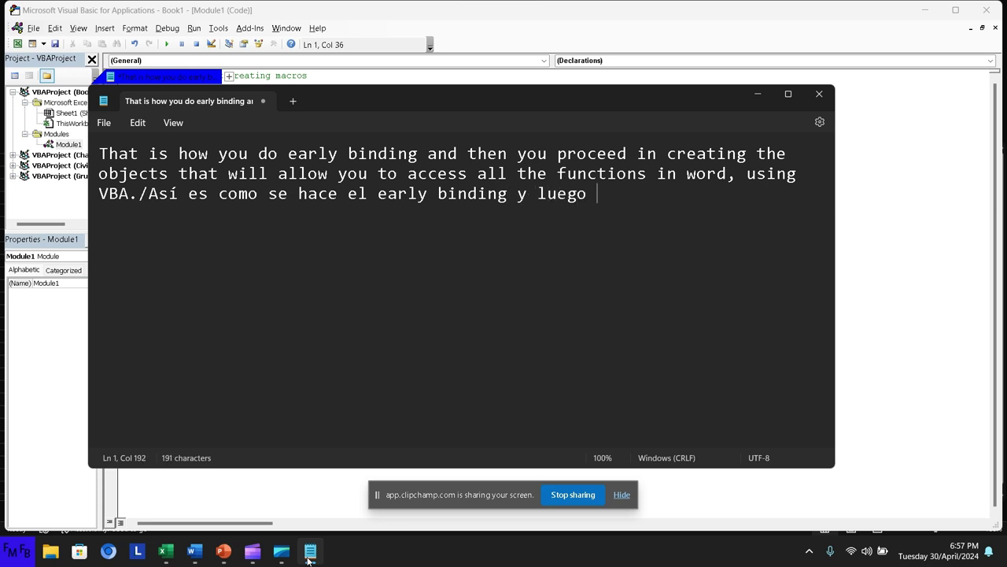
pyautogui.write(' se pro')
pyautogui.write('cede a cre')
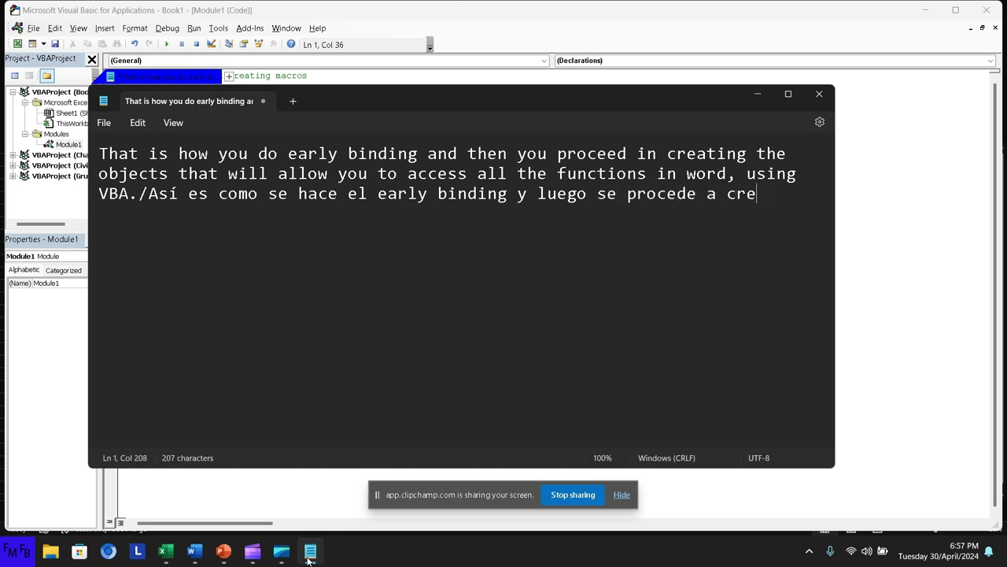
pyautogui.write('ar los ob')
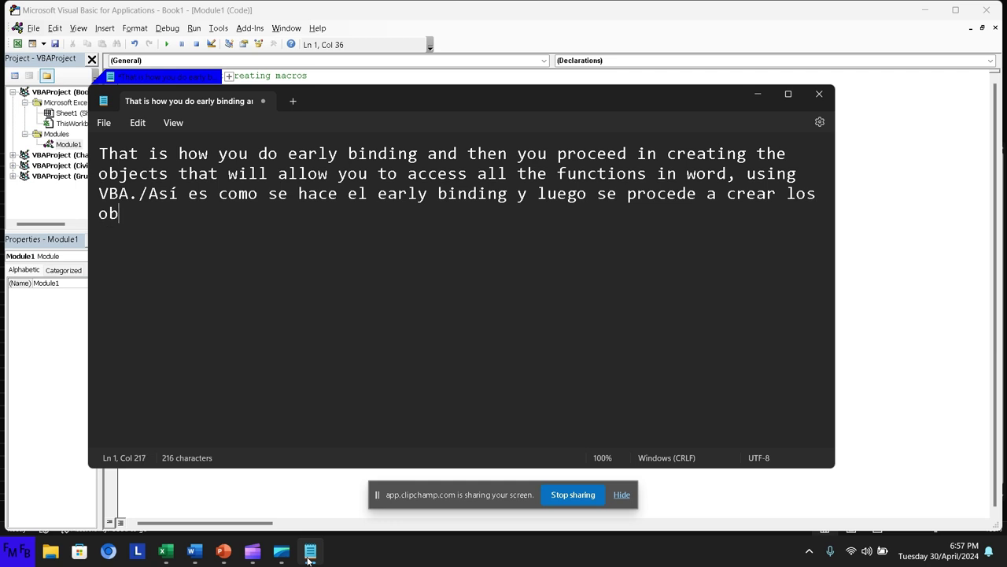
pyautogui.write('jetos ')
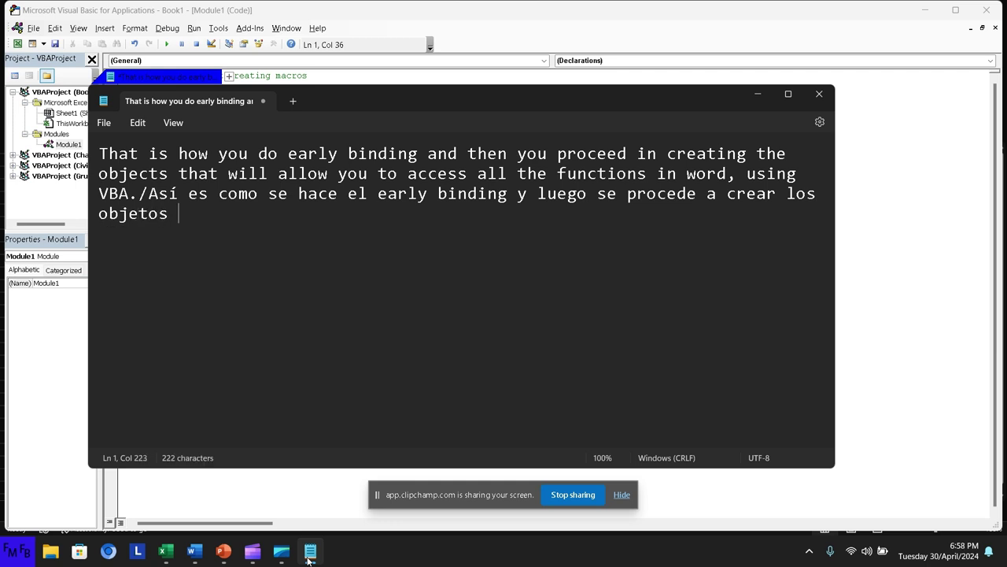
pyautogui.write('para ')
pyautogui.write('poder acce')
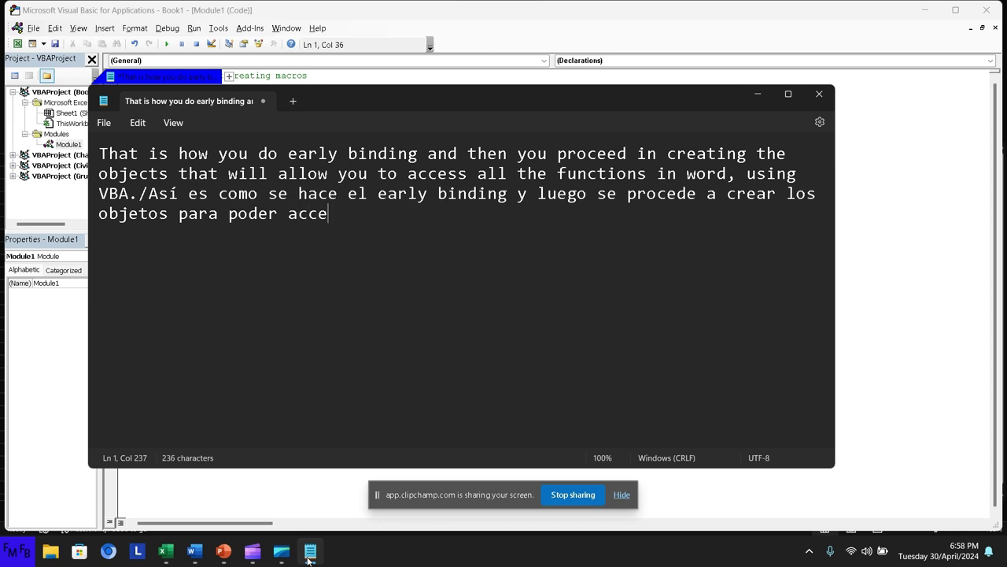
pyautogui.write('der a t')
pyautogui.write('odas las f')
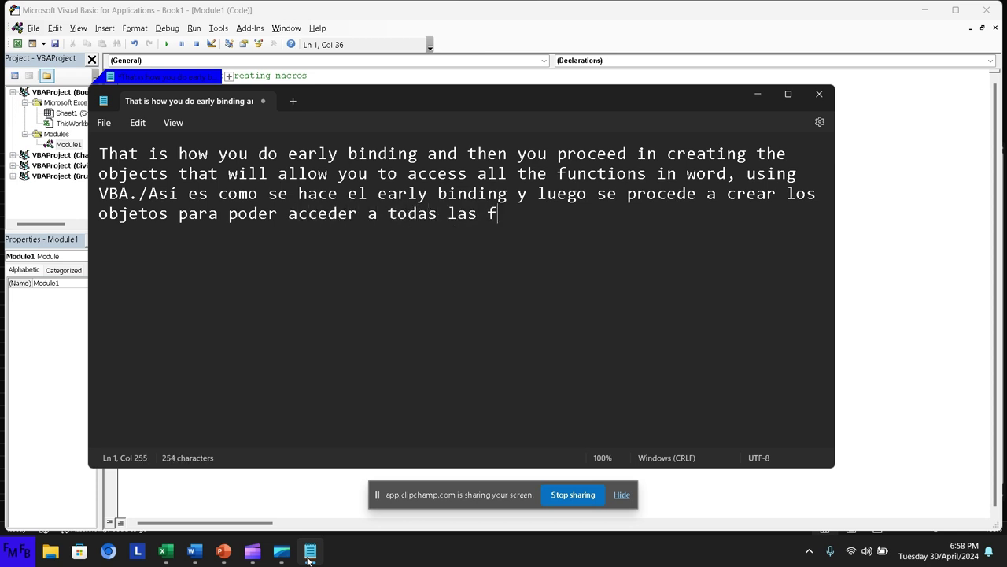
pyautogui.write('unciones d')
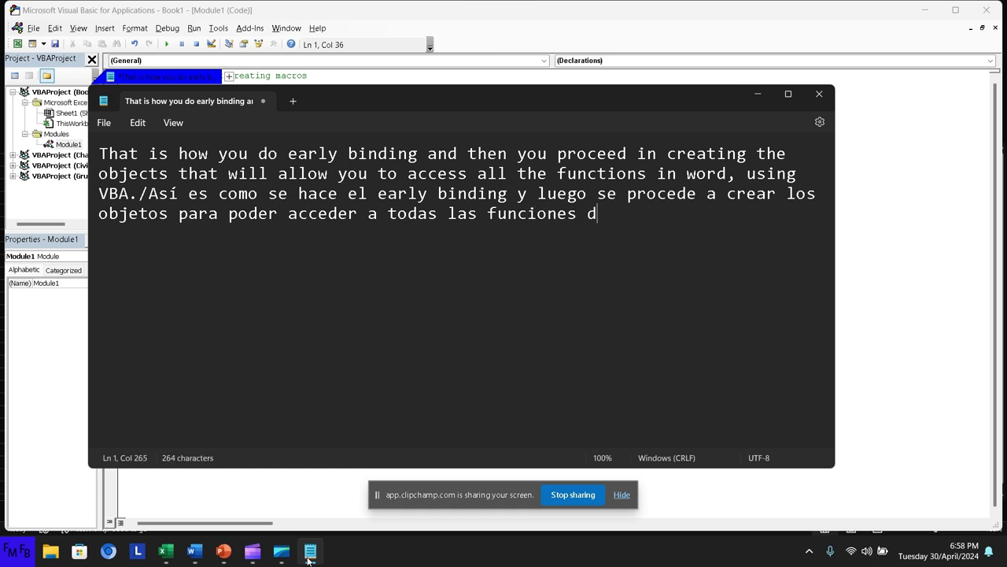
pyautogui.write('e word ')
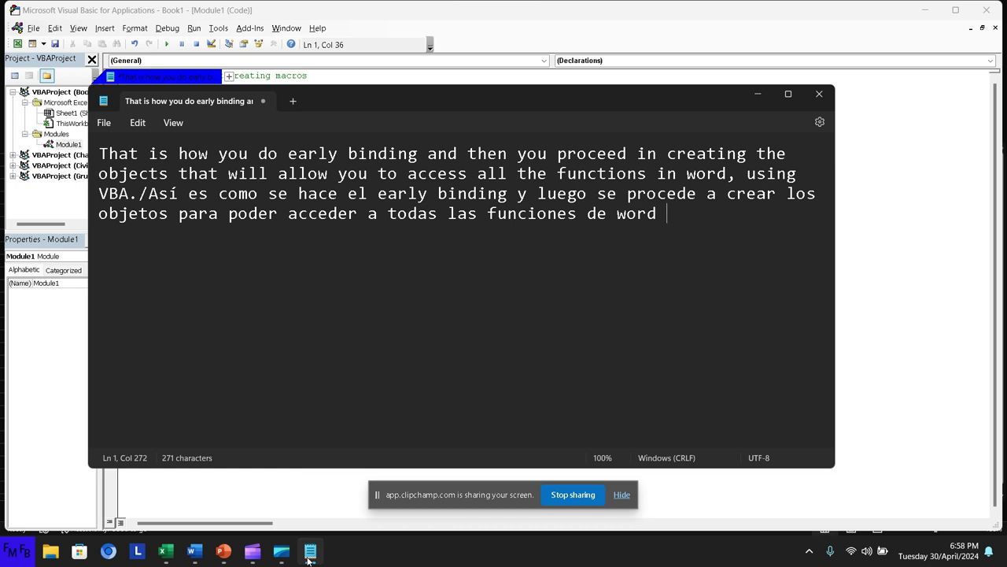
pyautogui.write('mediante ')
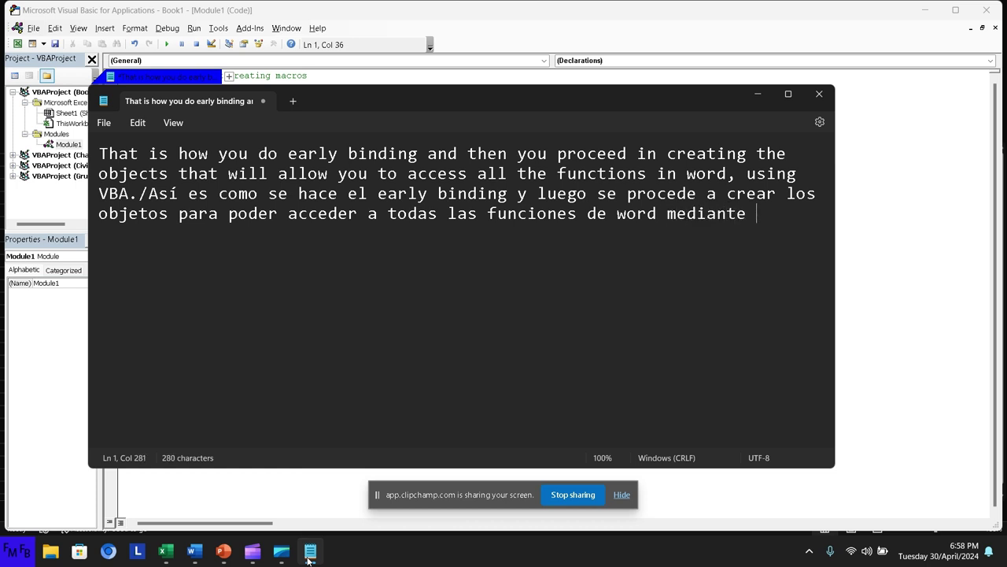
pyautogui.write('VBA.')
pyautogui.moveTo(282, 551)
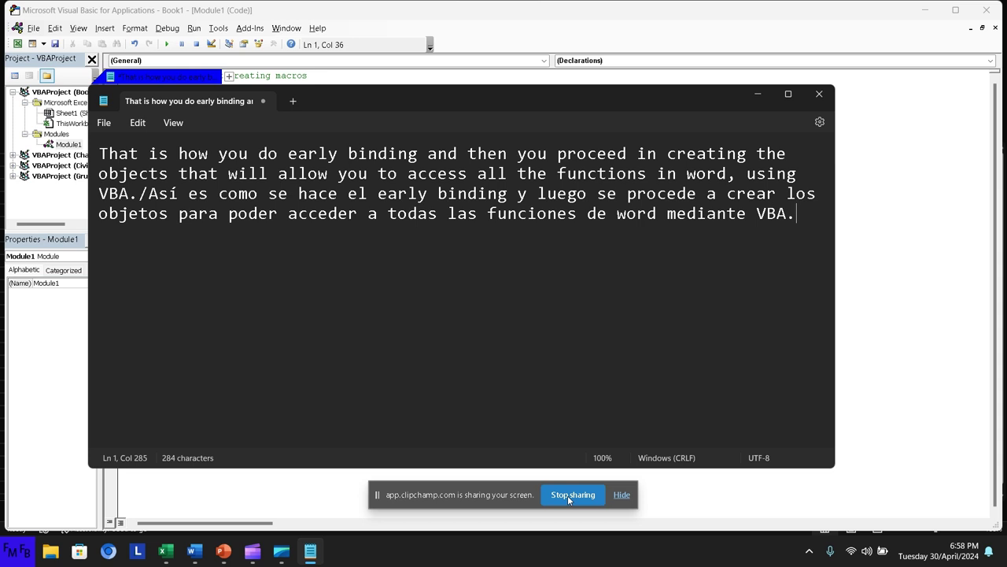
pyautogui.hotkey('ctrl', 'a')
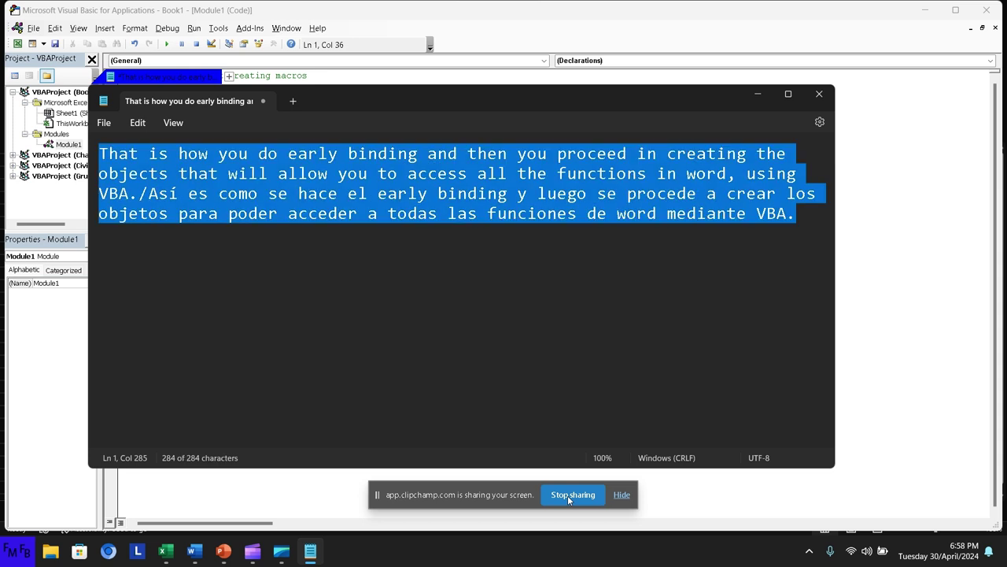
# Overwrite the note with English macro-recording steps: view, macros, record a macro, name it, press enter
pyautogui.write('Para')
pyautogui.press('BackSpace')
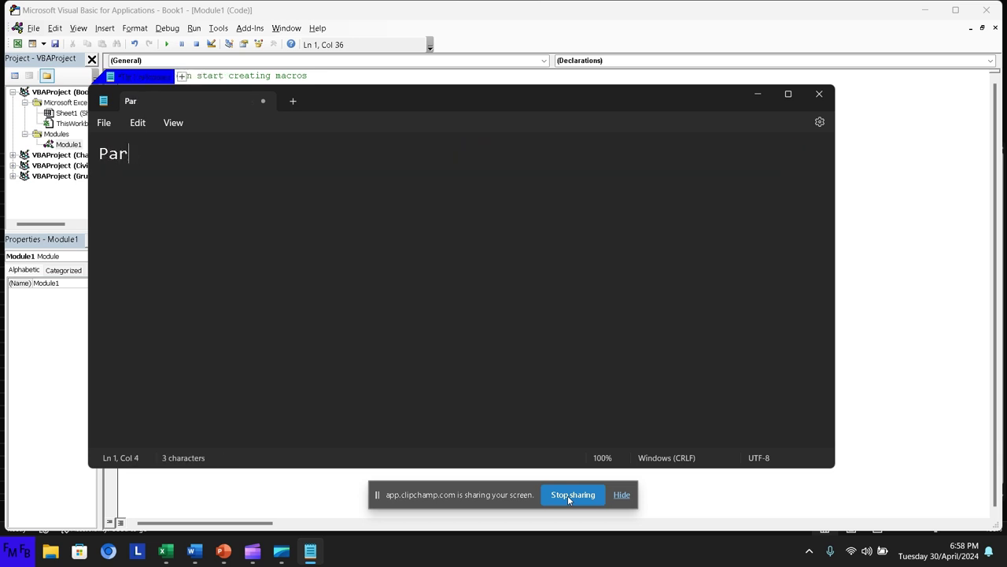
pyautogui.press('BackSpace')
pyautogui.press('BackSpace')
pyautogui.press('BackSpace')
pyautogui.write('To ')
pyautogui.write('Reco')
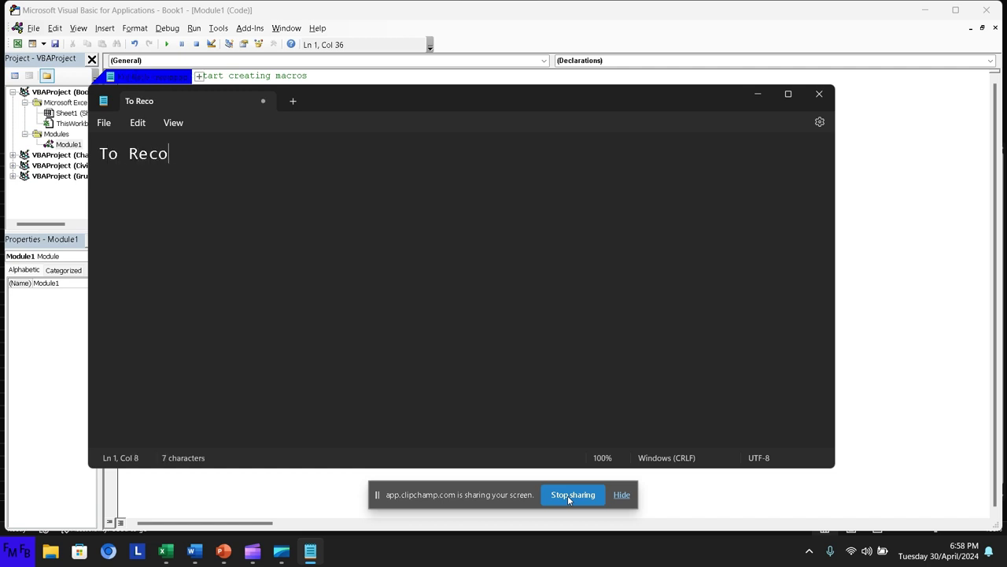
pyautogui.write('rd a macr')
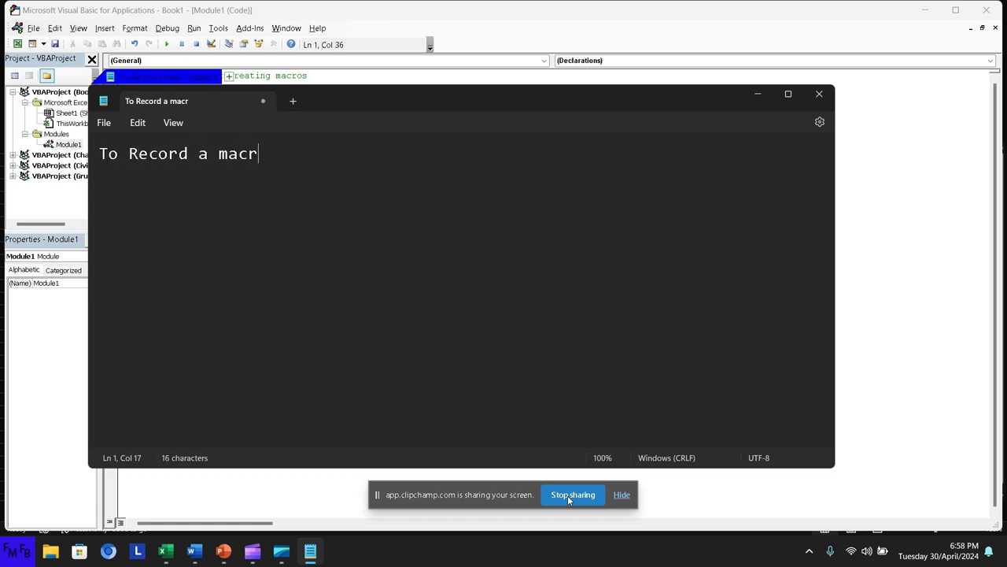
pyautogui.write('o, yo')
pyautogui.write('u need to ')
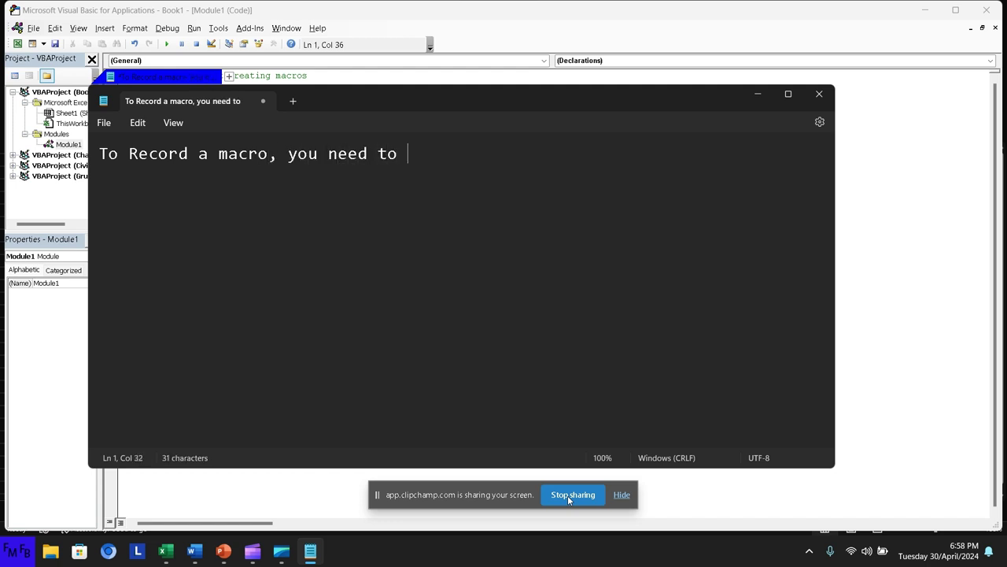
pyautogui.write('click')
pyautogui.write('view')
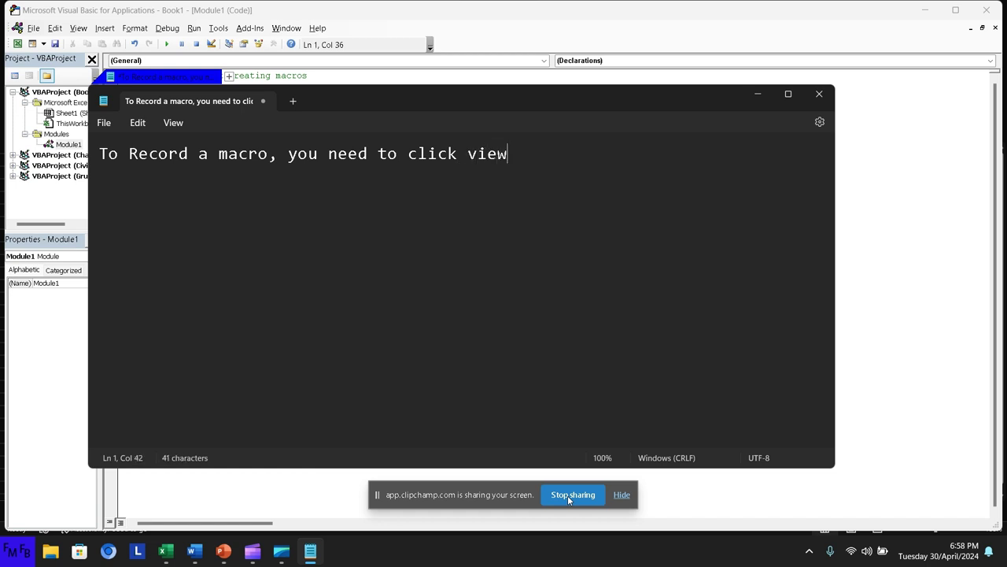
pyautogui.write(', macr')
pyautogui.write('os, rec')
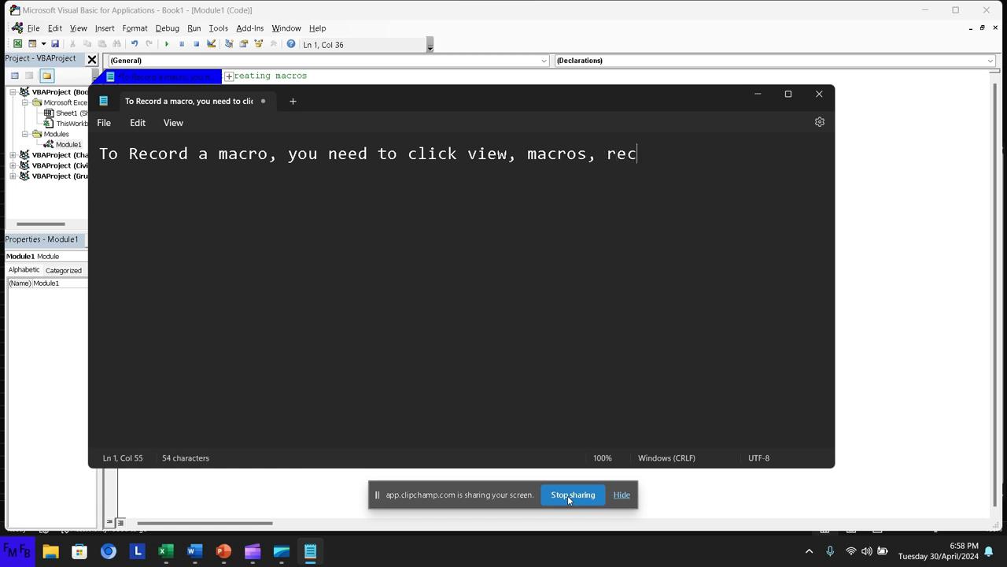
pyautogui.write('ord a macr')
pyautogui.write('o,')
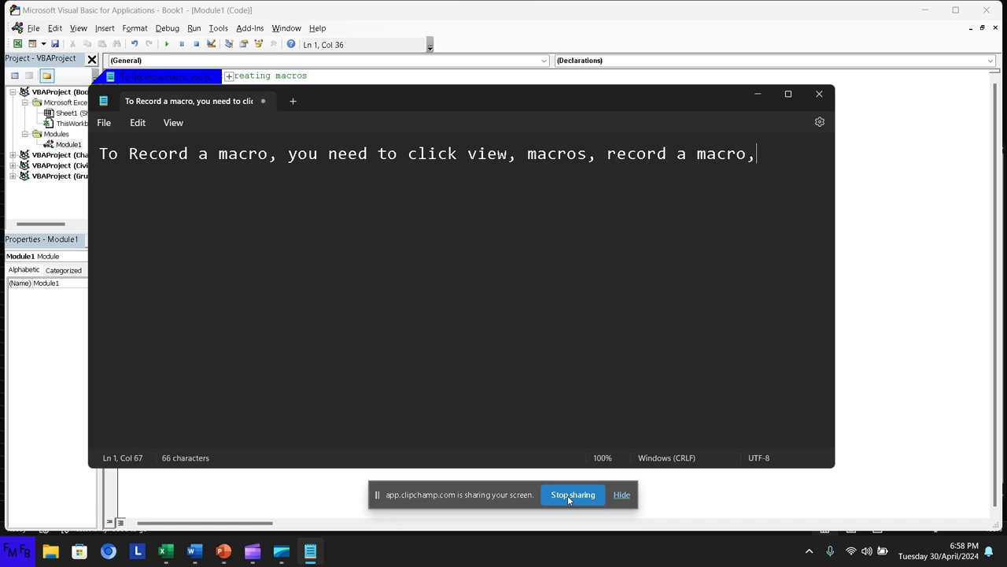
pyautogui.write(' you')
pyautogui.write(' give it ')
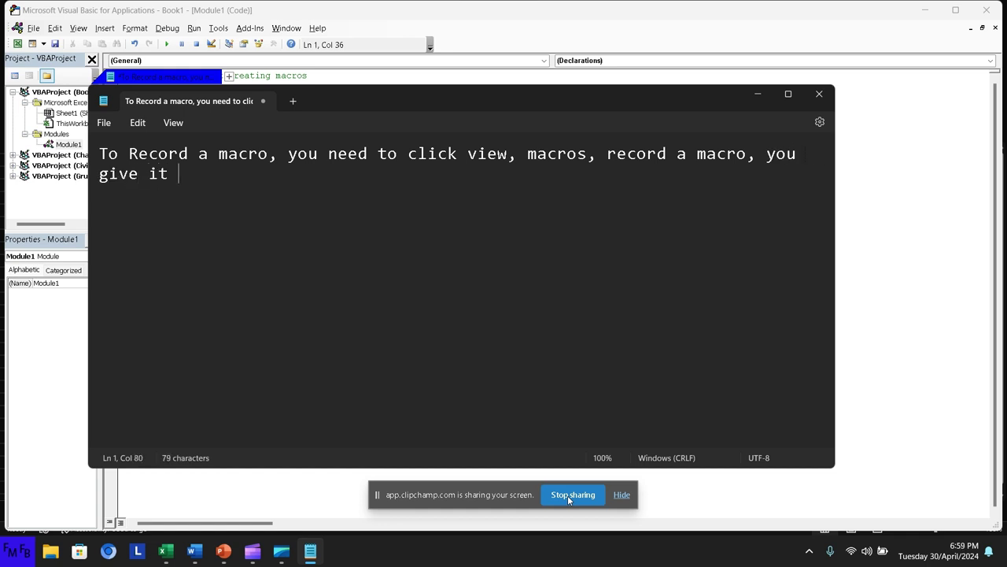
pyautogui.write('a name and')
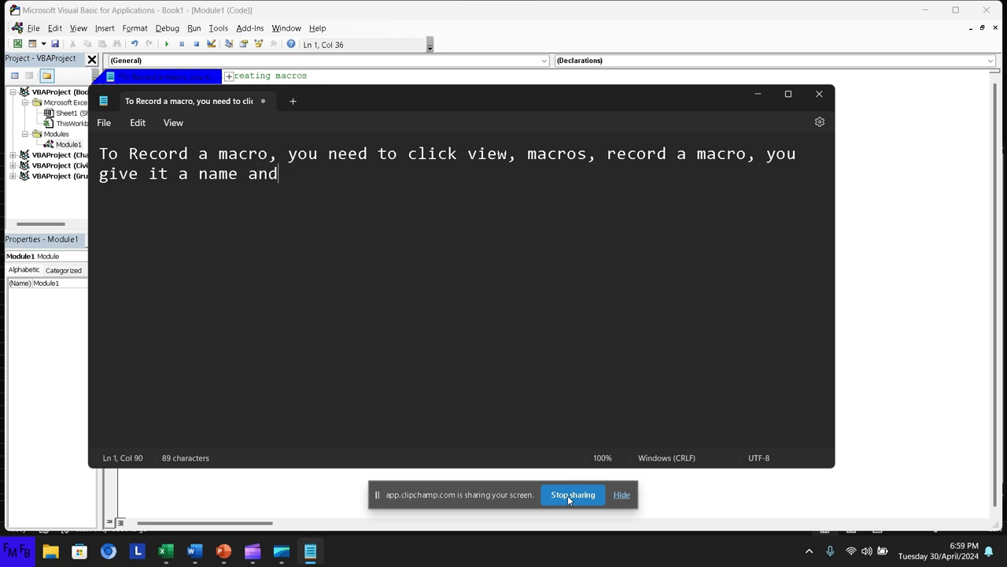
pyautogui.write(' then ')
pyautogui.write('youpr')
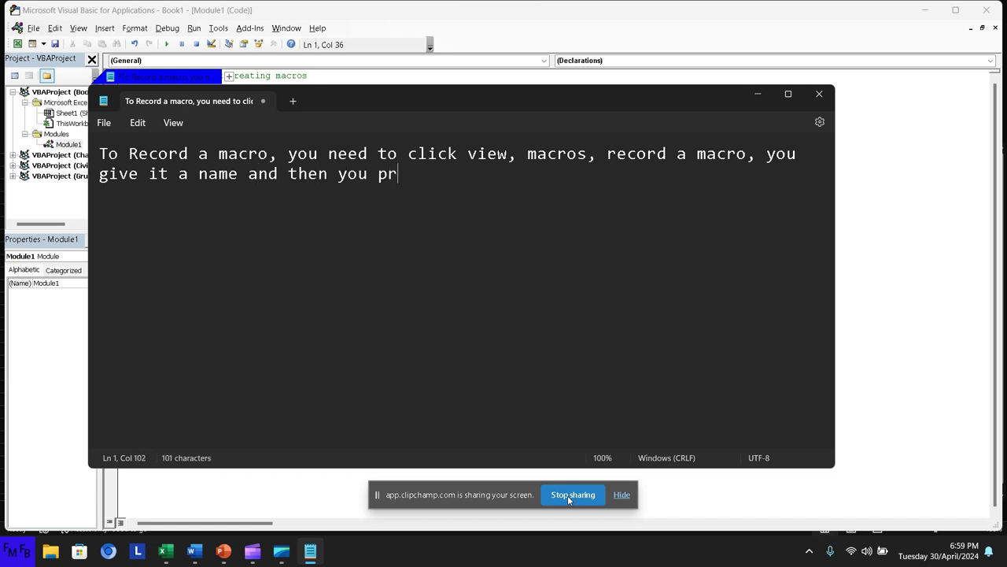
pyautogui.write('ess enter')
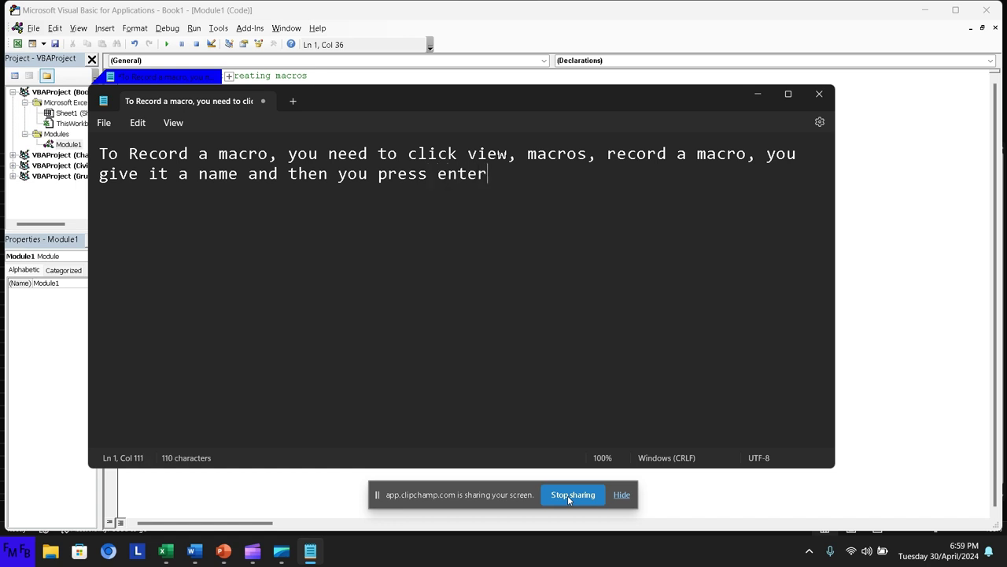
pyautogui.write('./')
pyautogui.write('To ')
pyautogui.write('Record ')
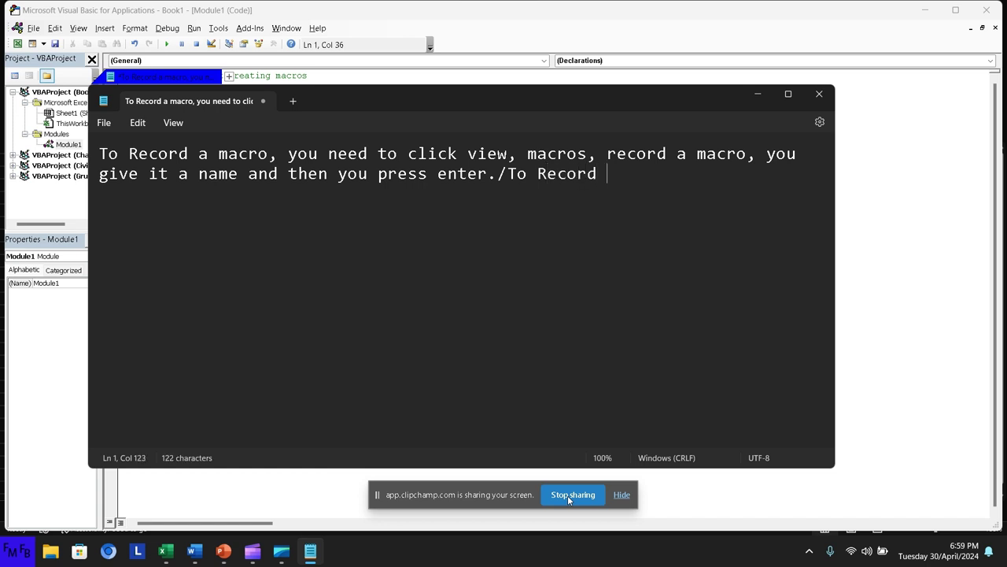
pyautogui.write('a macro')
pyautogui.write(', ')
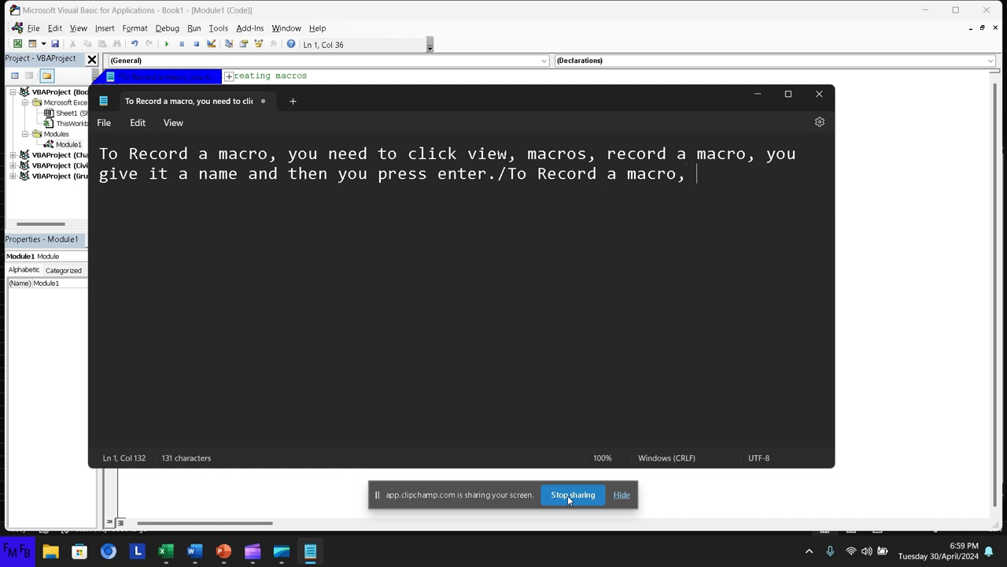
pyautogui.write('debe dar')
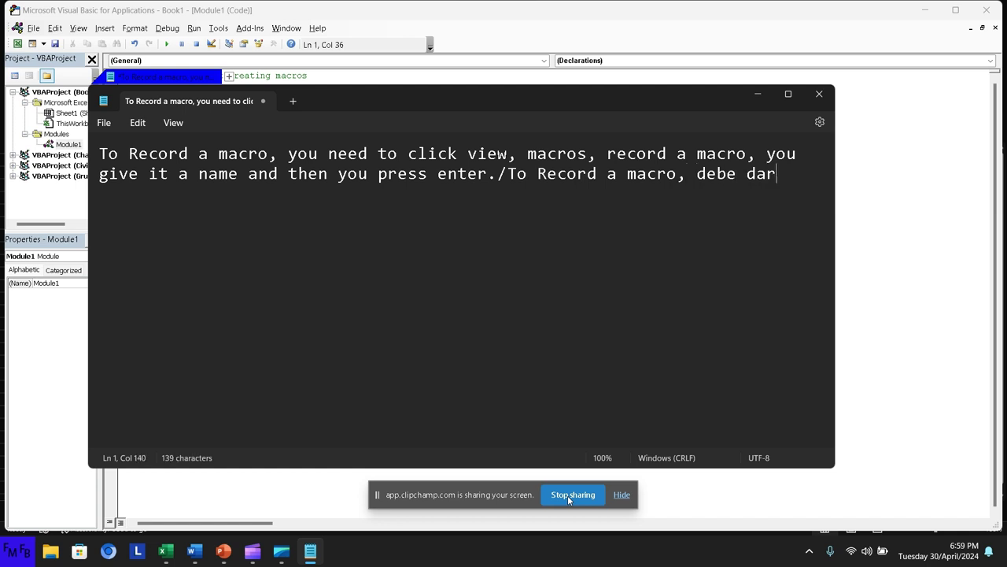
pyautogui.write('clci')
# Write the Spanish macro-recording steps, ending 'para empezar a grabar la macro.'
pyautogui.press('BackSpace')
pyautogui.press('BackSpace')
pyautogui.write('ic')
pyautogui.write('un')
pyautogui.press('BackSpace')
pyautogui.press('BackSpace')
pyautogui.write('en view')
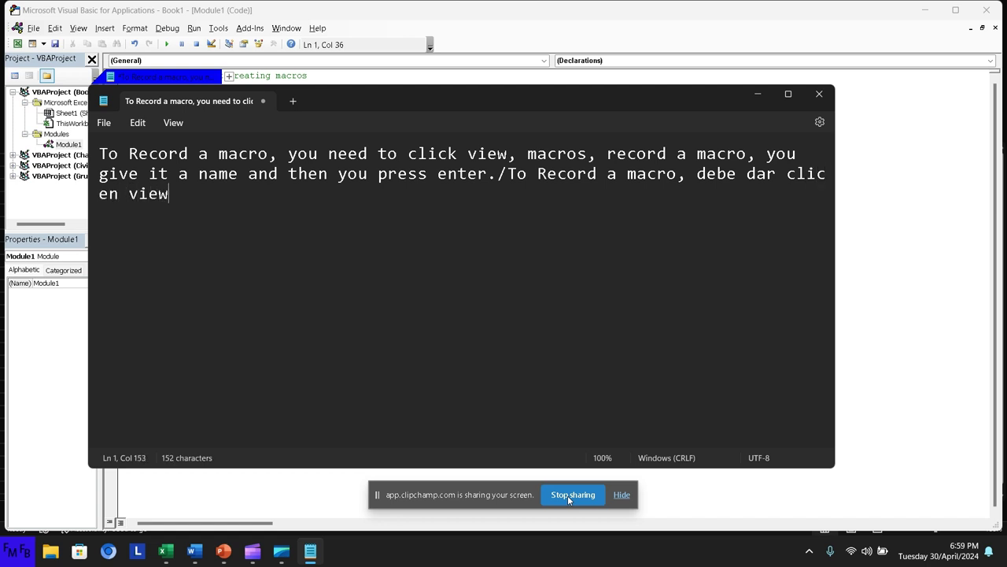
pyautogui.write(', l')
pyautogui.write('uego macr')
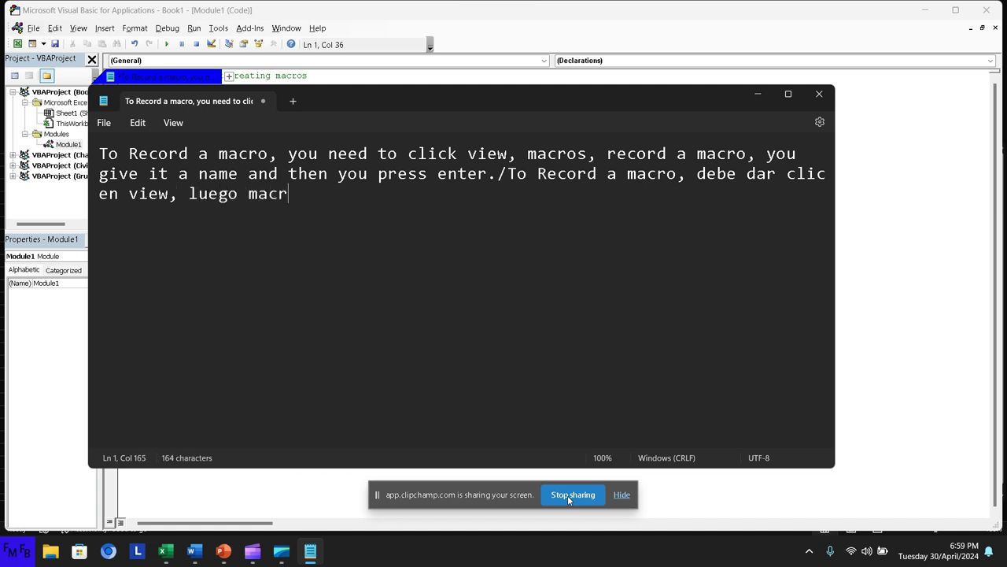
pyautogui.write('os,')
pyautogui.write(' graa')
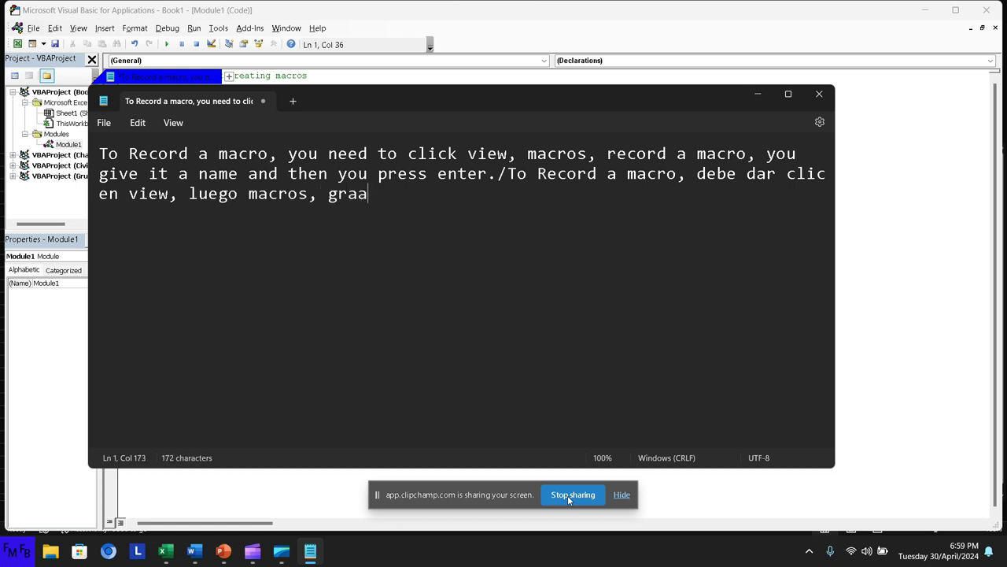
pyautogui.press('BackSpace')
pyautogui.write('bar ')
pyautogui.write('macro')
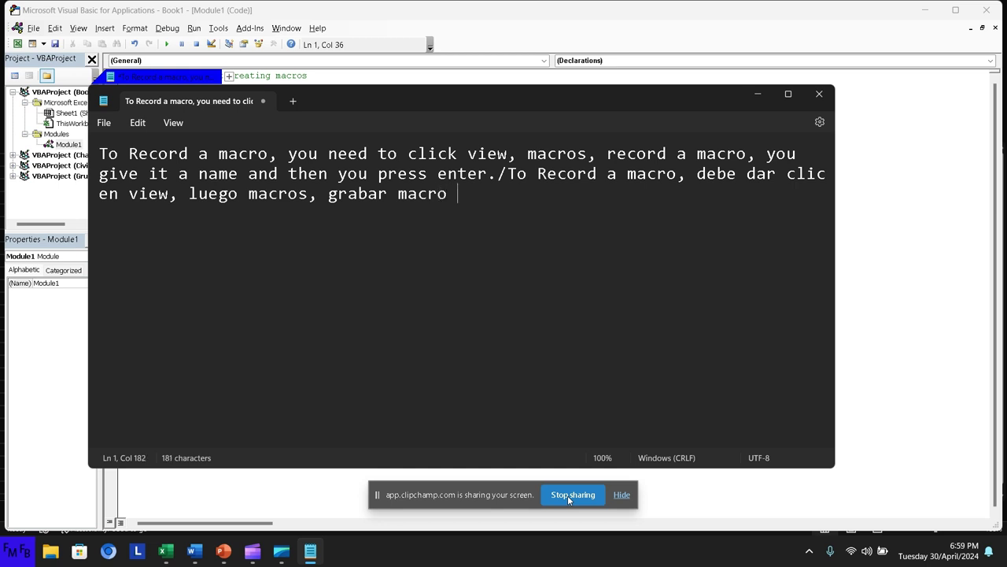
pyautogui.press('BackSpace')
pyautogui.write(', se')
pyautogui.write('le')
pyautogui.write(' da un nom')
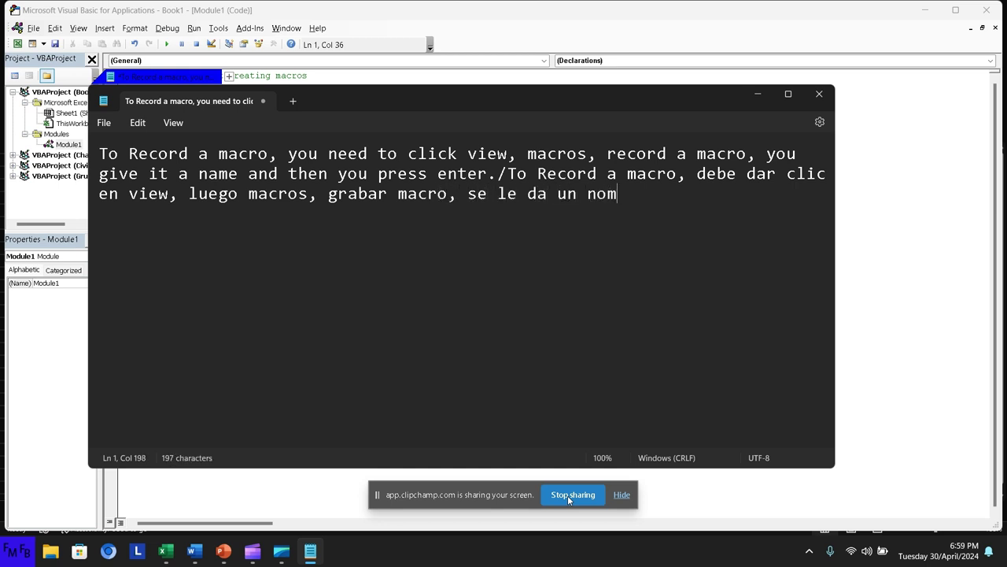
pyautogui.write('bre y lue')
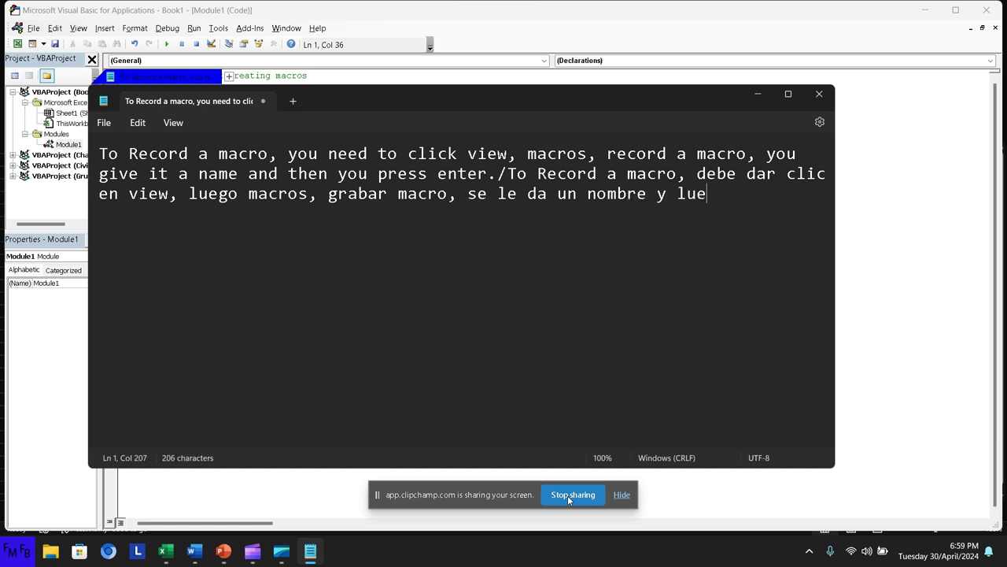
pyautogui.write('go se p')
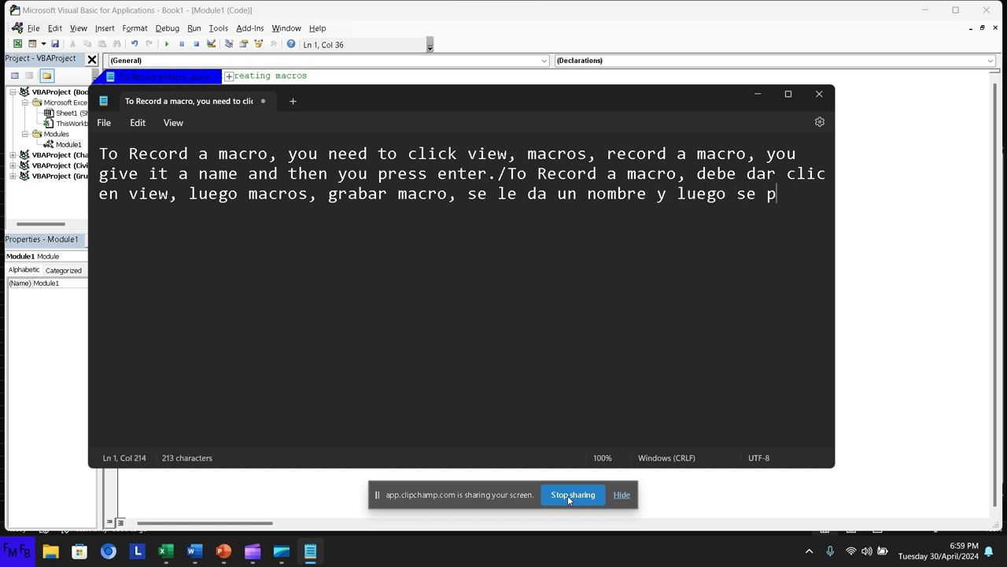
pyautogui.write('resiona')
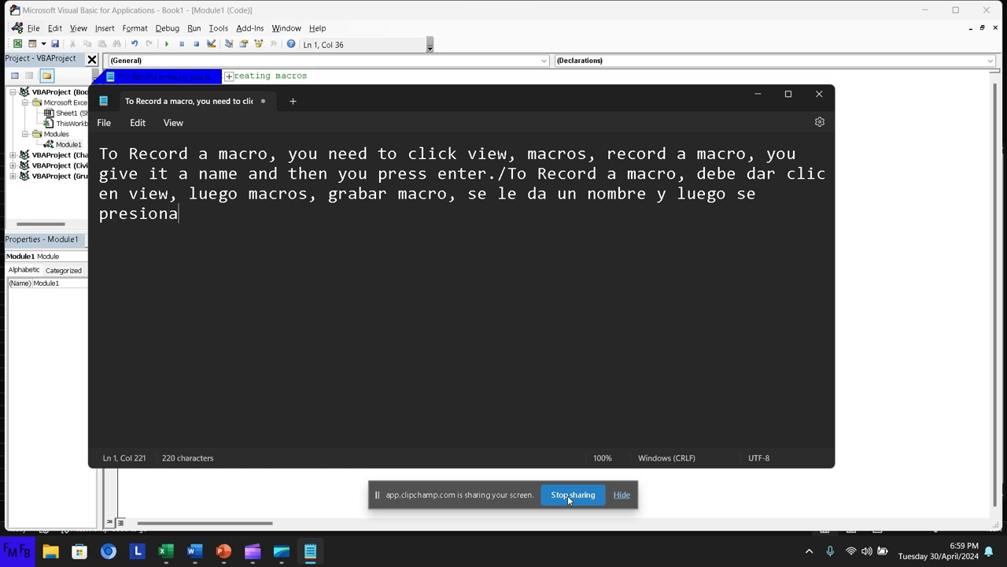
pyautogui.write(' enter')
pyautogui.write(' para emp')
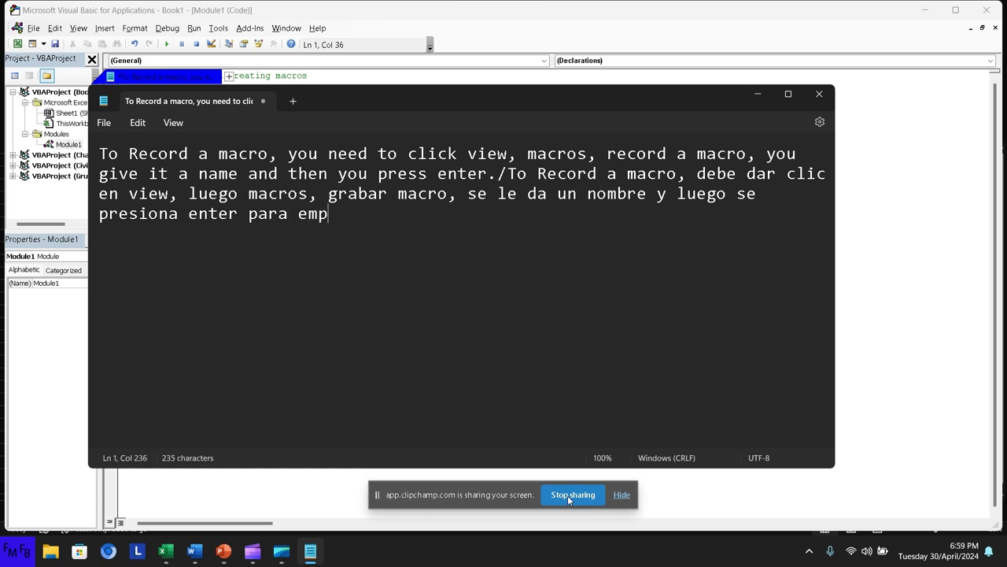
pyautogui.write('ezar a gra')
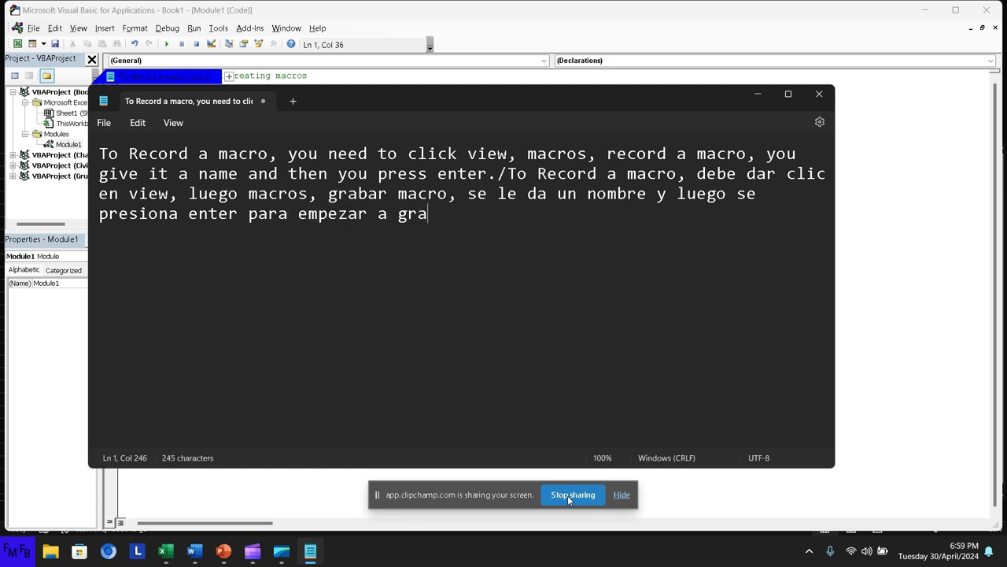
pyautogui.write('bar la ')
pyautogui.write('macro')
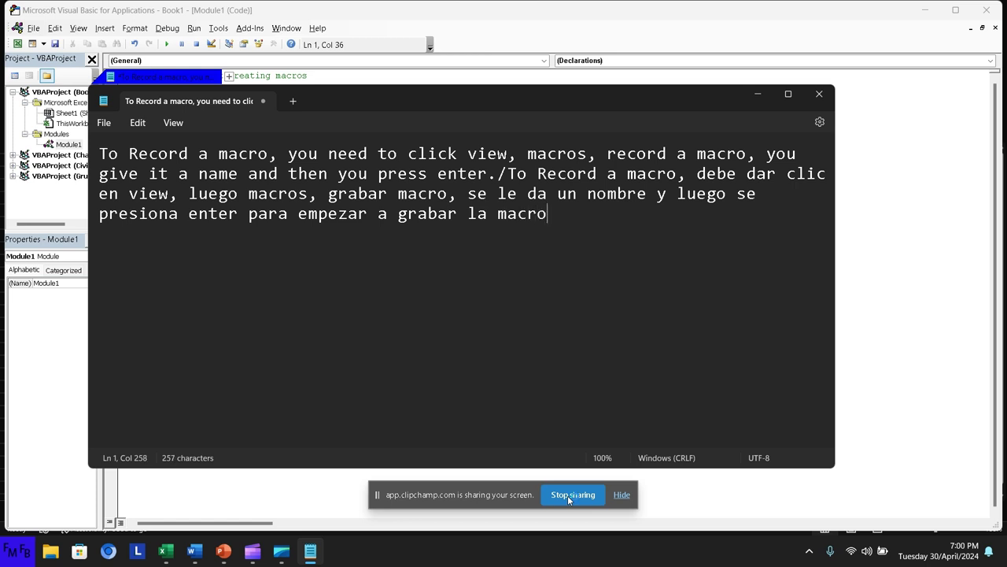
pyautogui.write('.')
# Cut the entire note text and switch to the Excel workbook
pyautogui.hotkey('ctrl', 'a')
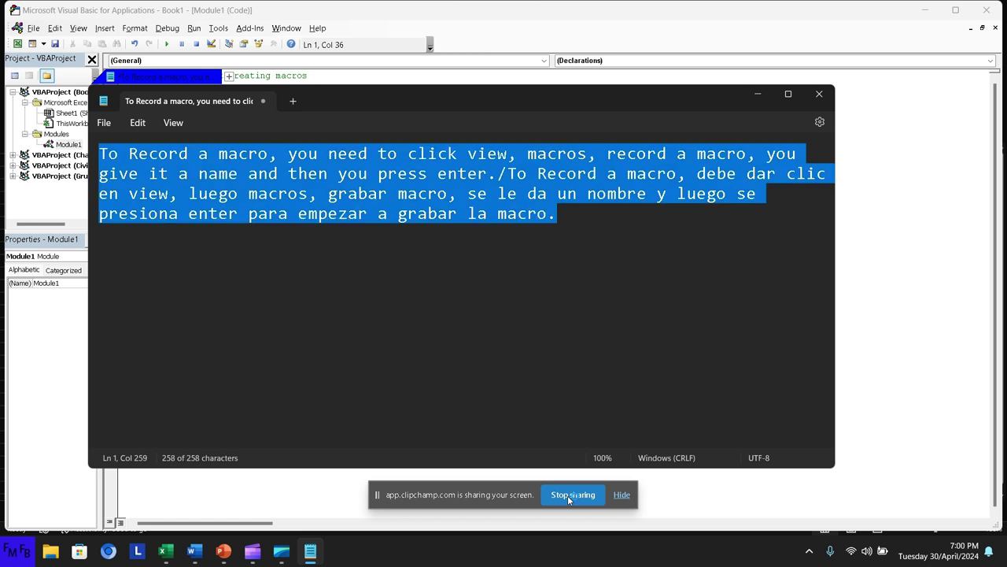
pyautogui.hotkey('ctrl', 'x')
pyautogui.hotkey('alt', 'Tab')
pyautogui.hotkey('alt', 'Tab')
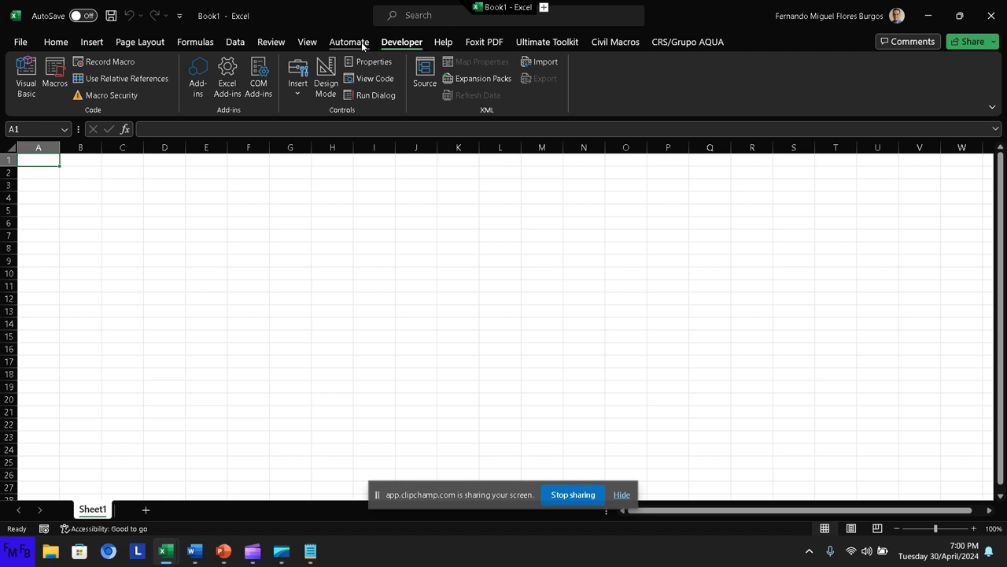
# Look at the existing macros via View > Macros > View Macros, then close the list
pyautogui.click(309, 43)
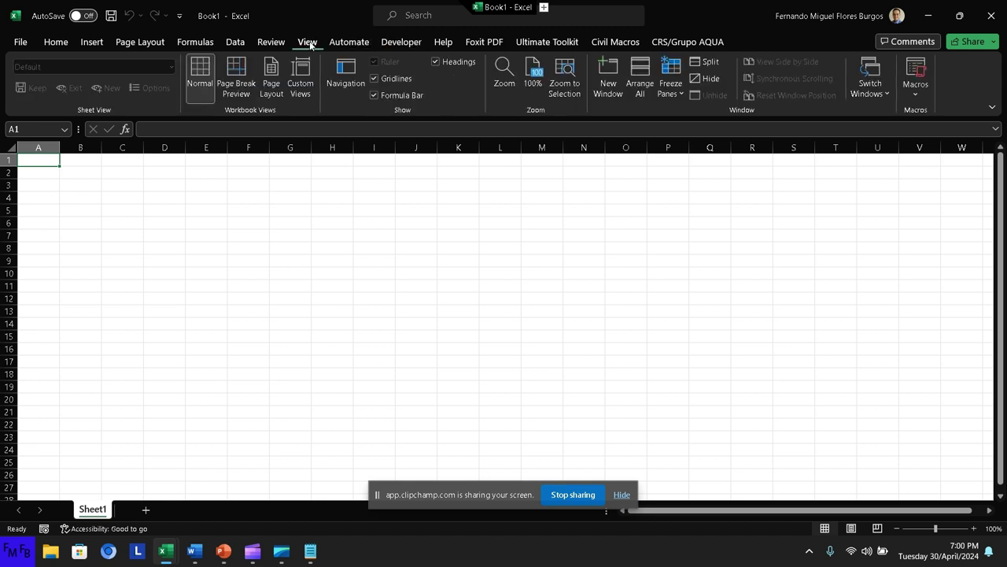
pyautogui.click(916, 93)
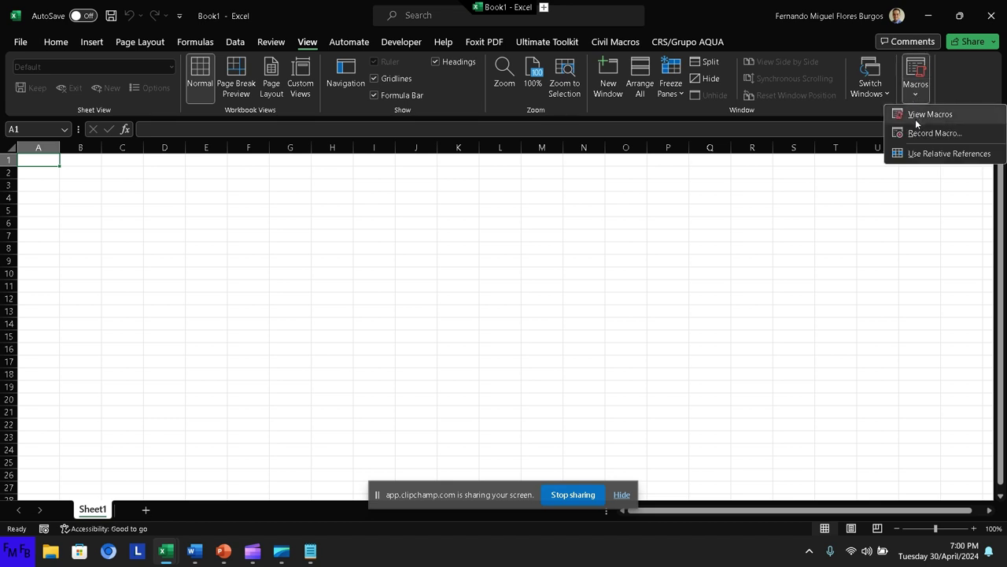
pyautogui.click(919, 119)
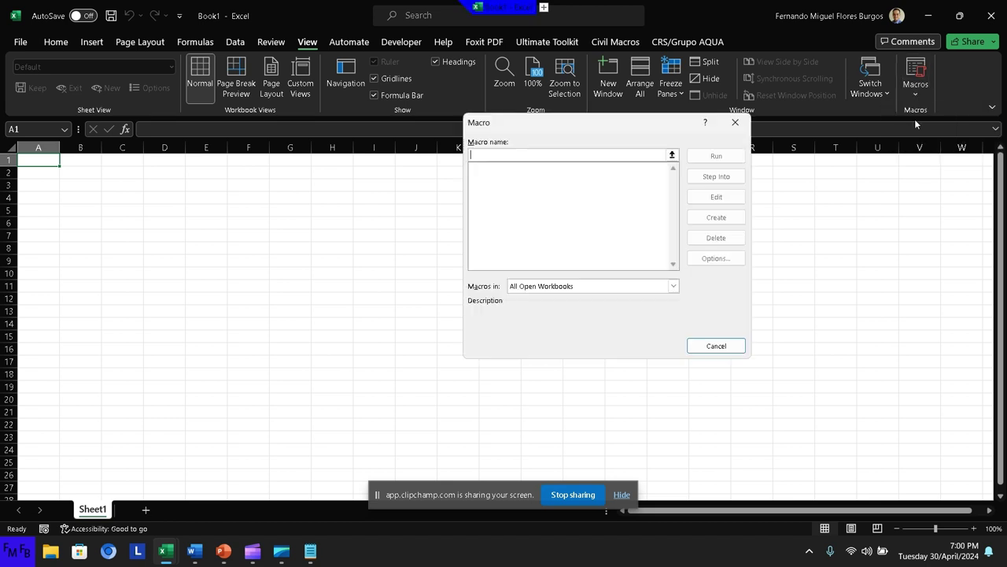
pyautogui.click(735, 122)
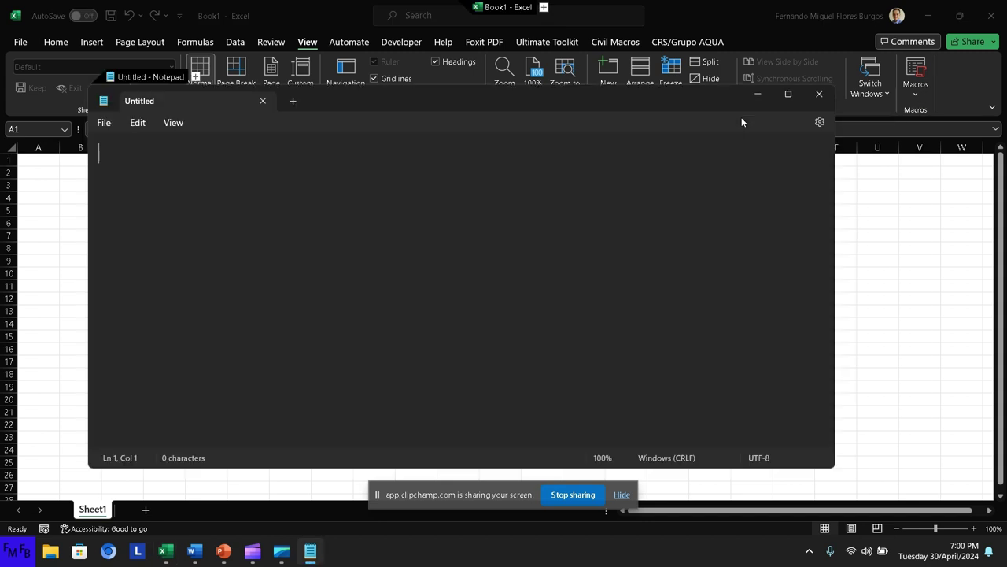
# Paste the bilingual macro-recording note back into Notepad and return to its start
pyautogui.hotkey('ctrl', 'v')
pyautogui.hotkey('ctrl', 'a')
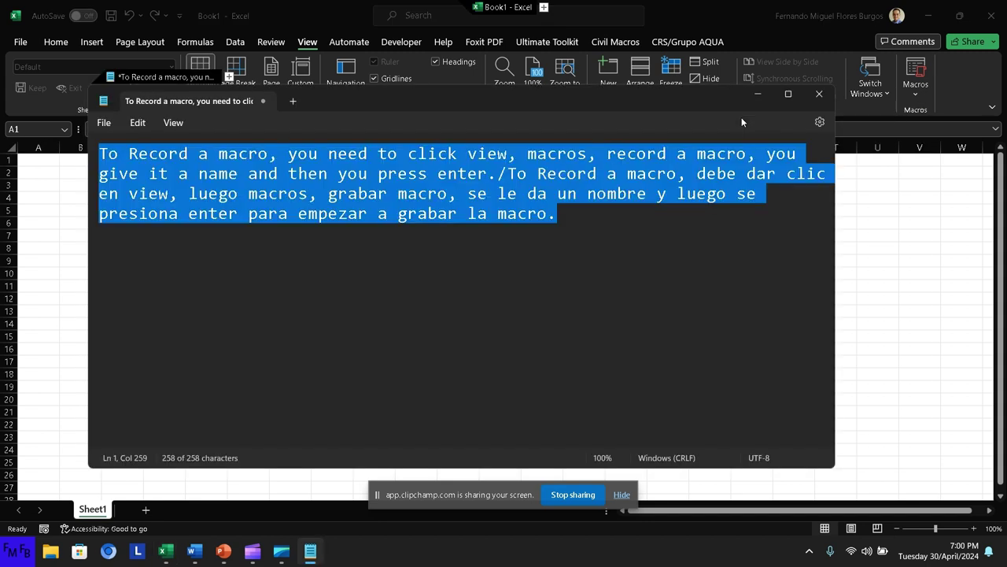
pyautogui.hotkey('ctrl', 'Home')
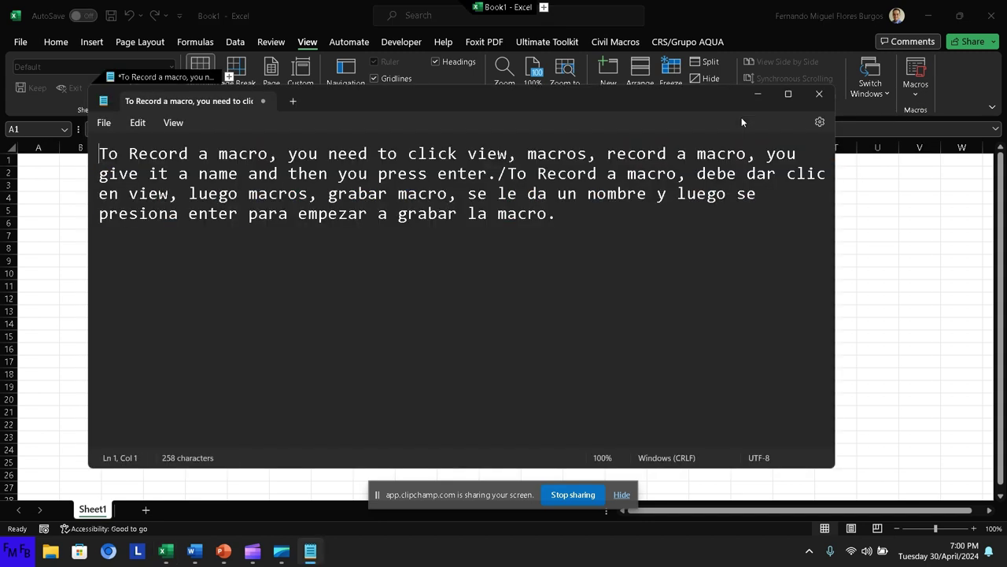
# Start a new macro recording from View > Macros > Record Macro and begin naming it Colores
pyautogui.hotkey('alt', 'Tab')
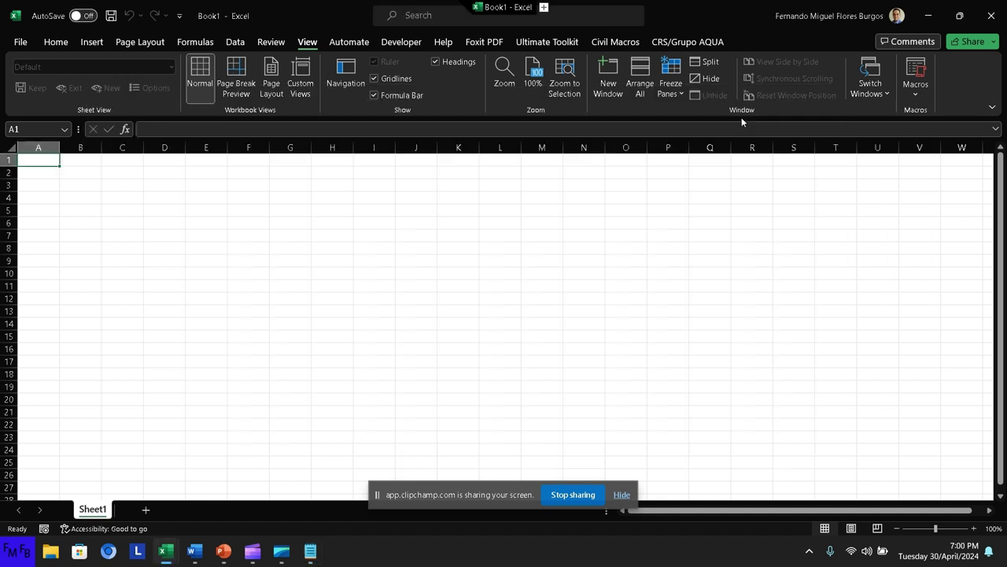
pyautogui.click(920, 105)
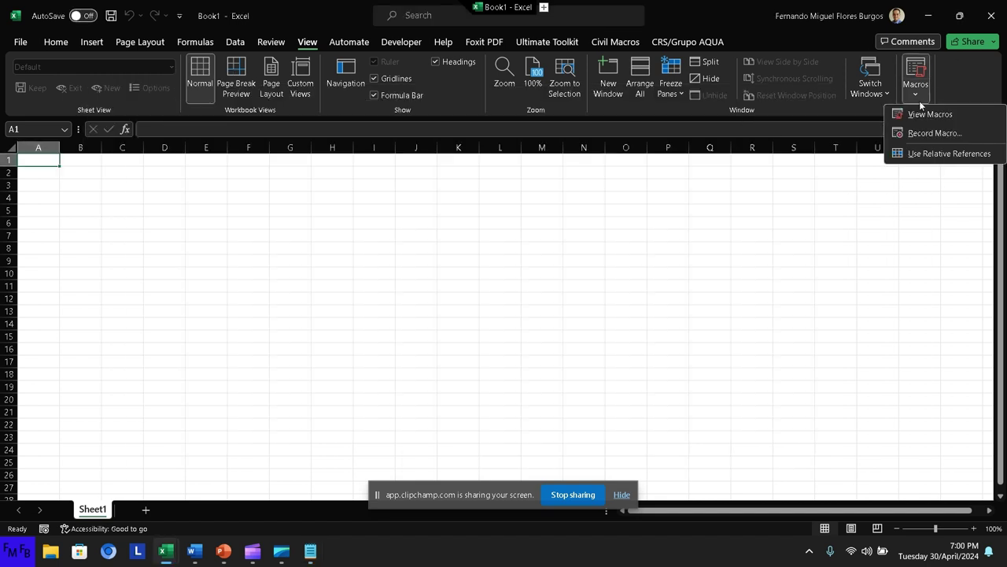
pyautogui.click(926, 135)
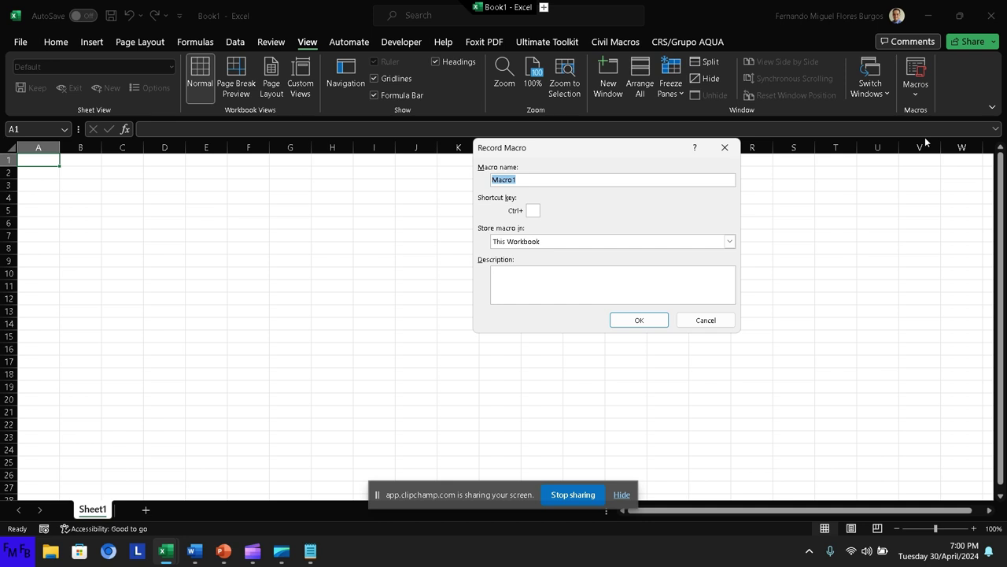
pyautogui.write('Colores')
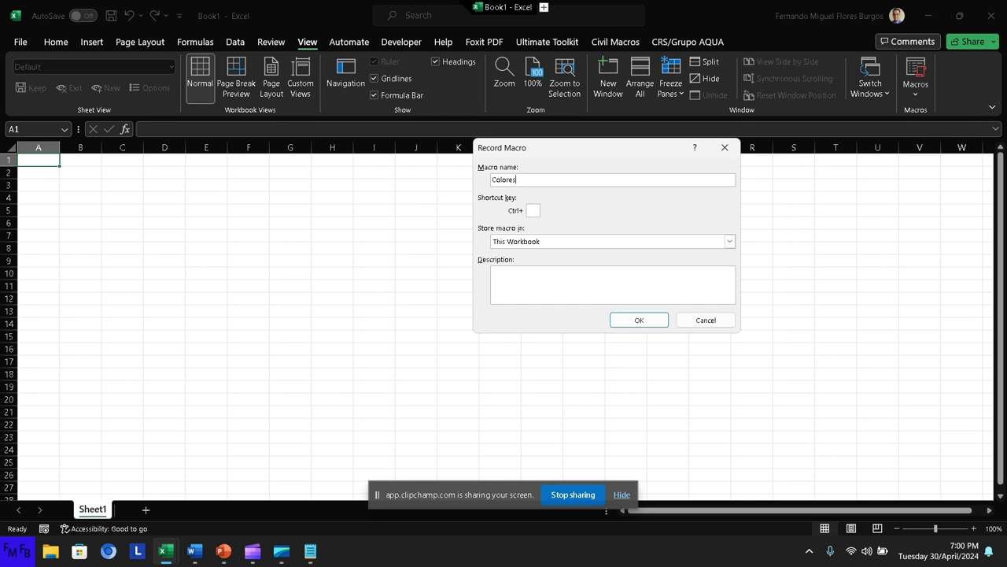
# Start recording the Colores macro in This Workbook and fill cell A1 light green
pyautogui.click(649, 324)
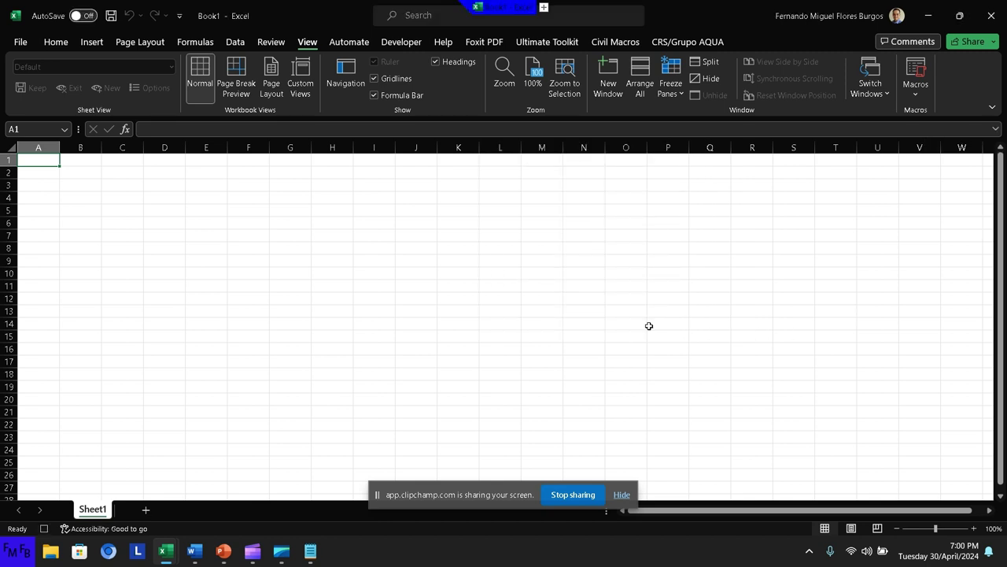
pyautogui.click(58, 46)
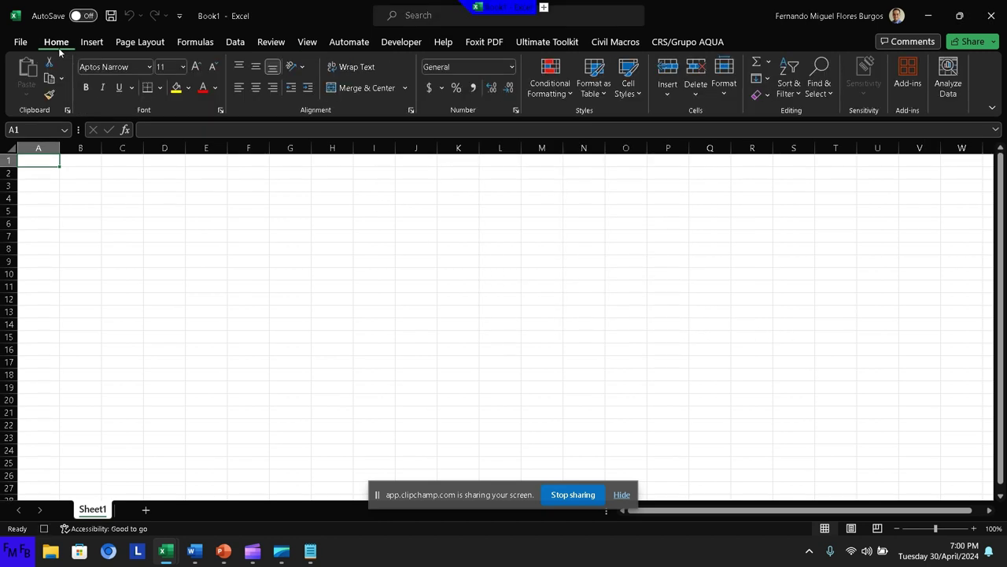
pyautogui.click(189, 86)
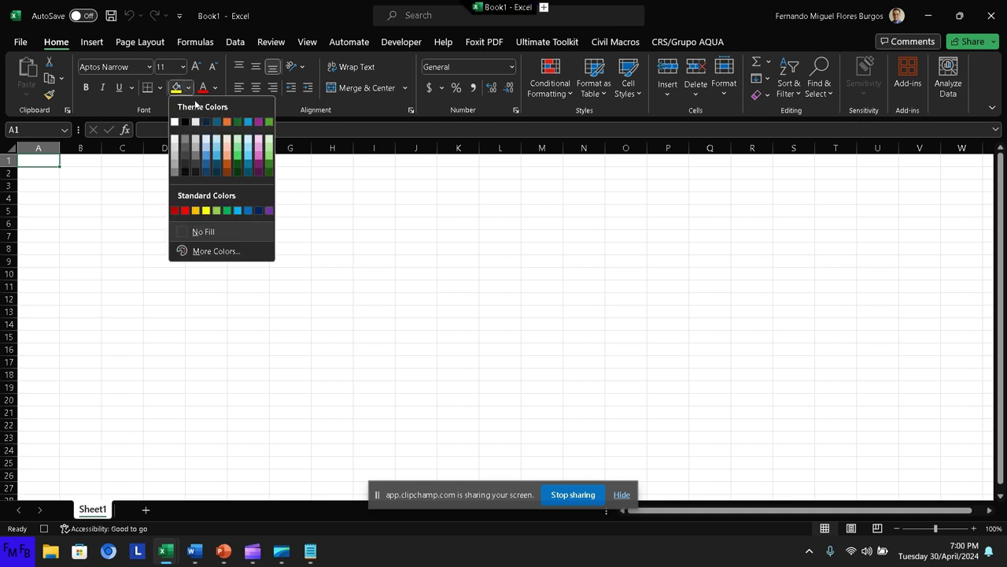
pyautogui.click(268, 148)
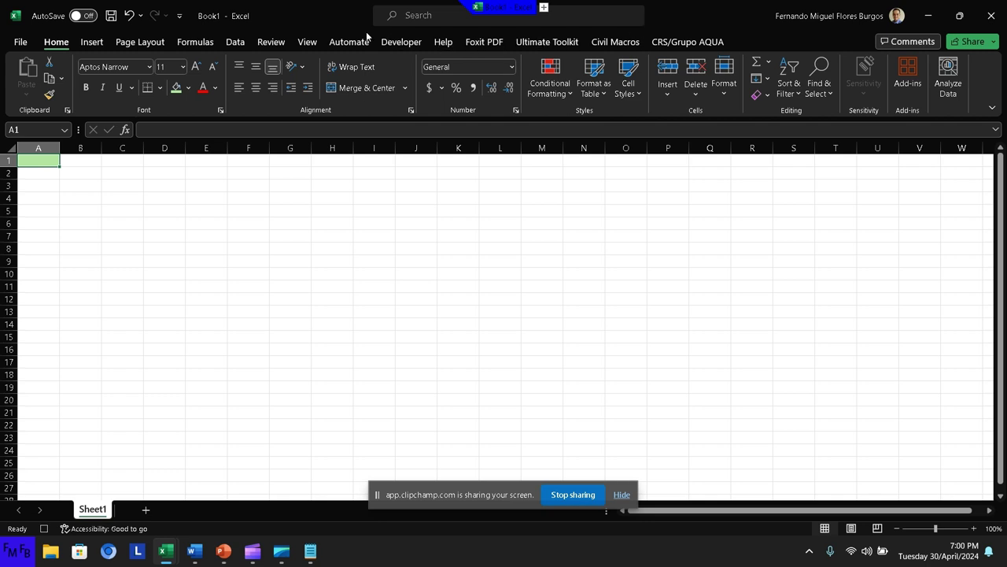
pyautogui.click(307, 42)
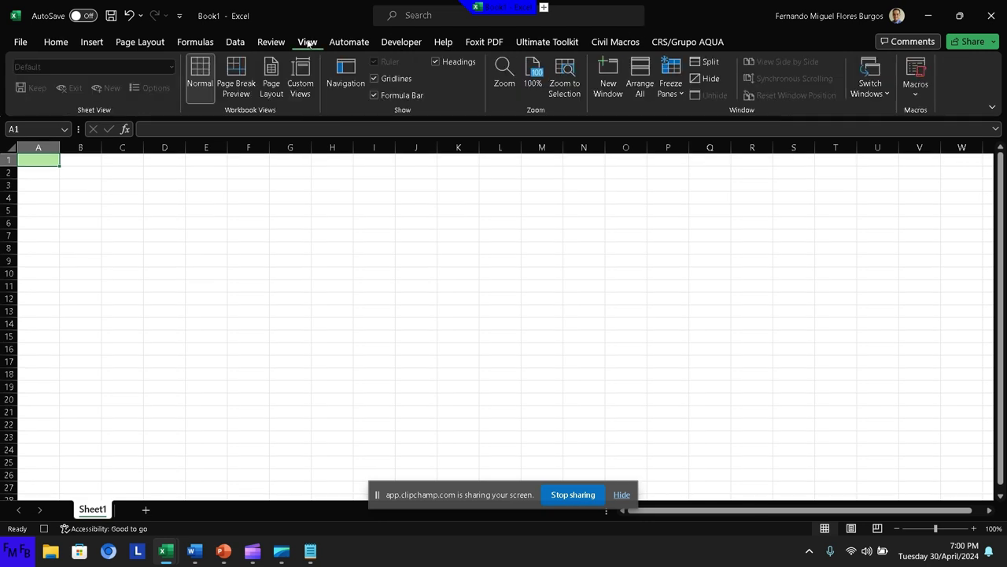
# Stop recording the macro and set cell A1 to No Fill
pyautogui.click(916, 88)
pyautogui.click(927, 132)
pyautogui.click(62, 47)
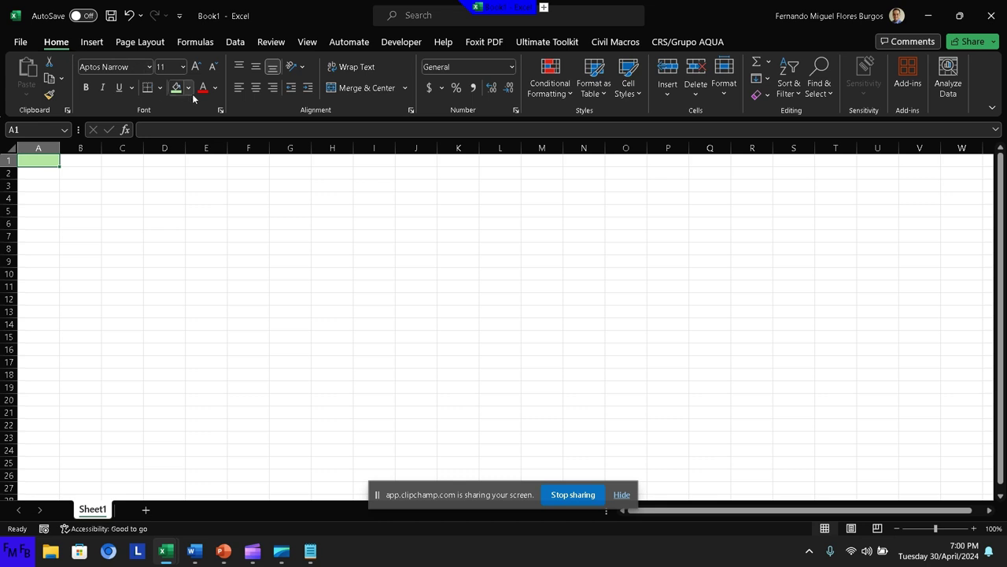
pyautogui.click(189, 90)
pyautogui.click(225, 230)
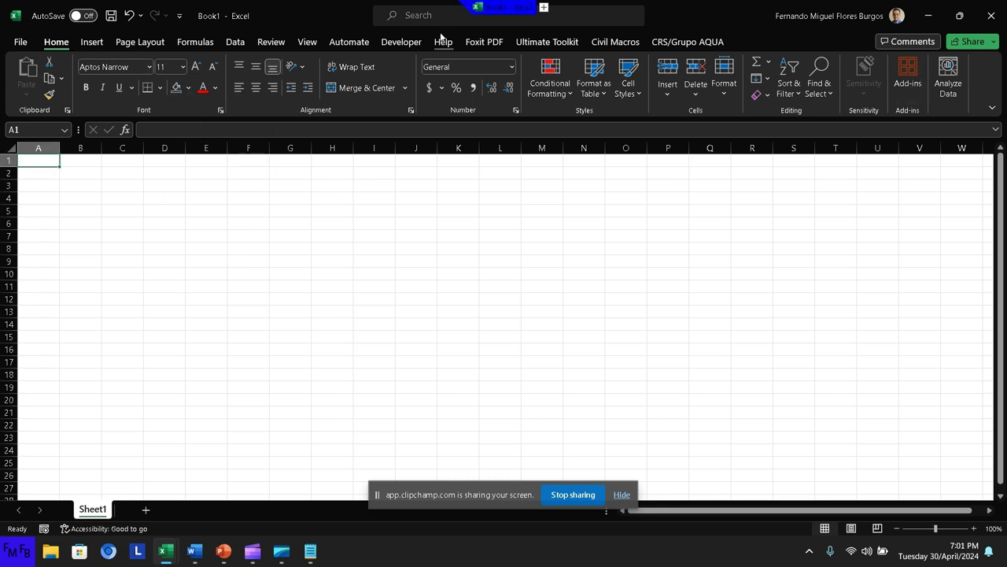
# Run the Colores macro from the macro list to refill A1 light green
pyautogui.click(308, 42)
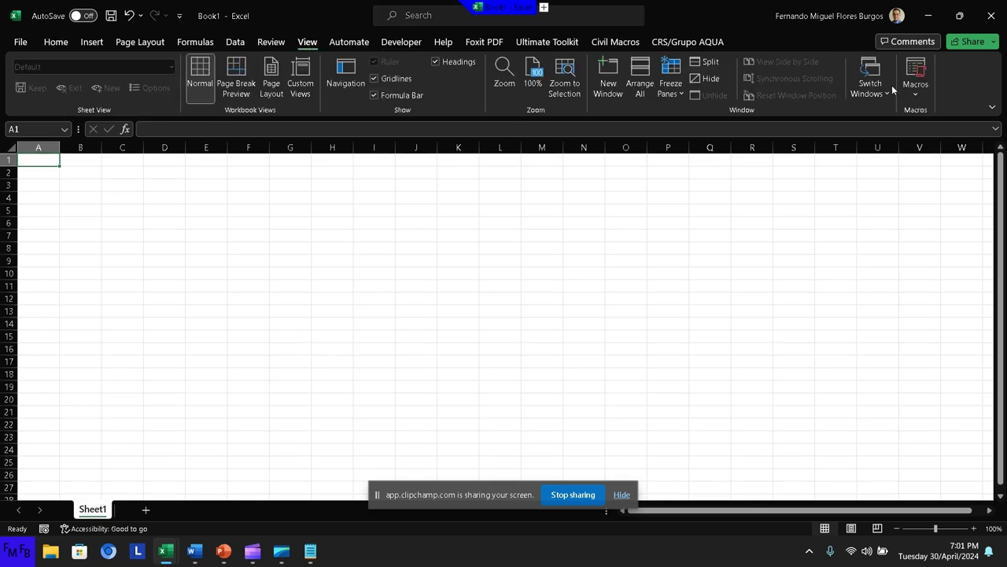
pyautogui.click(922, 100)
pyautogui.click(927, 114)
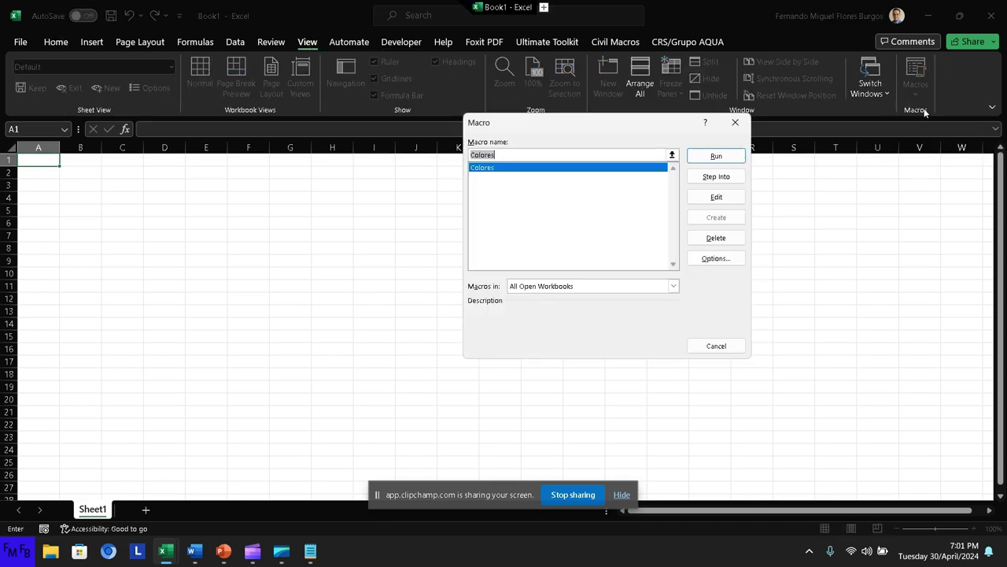
pyautogui.click(739, 161)
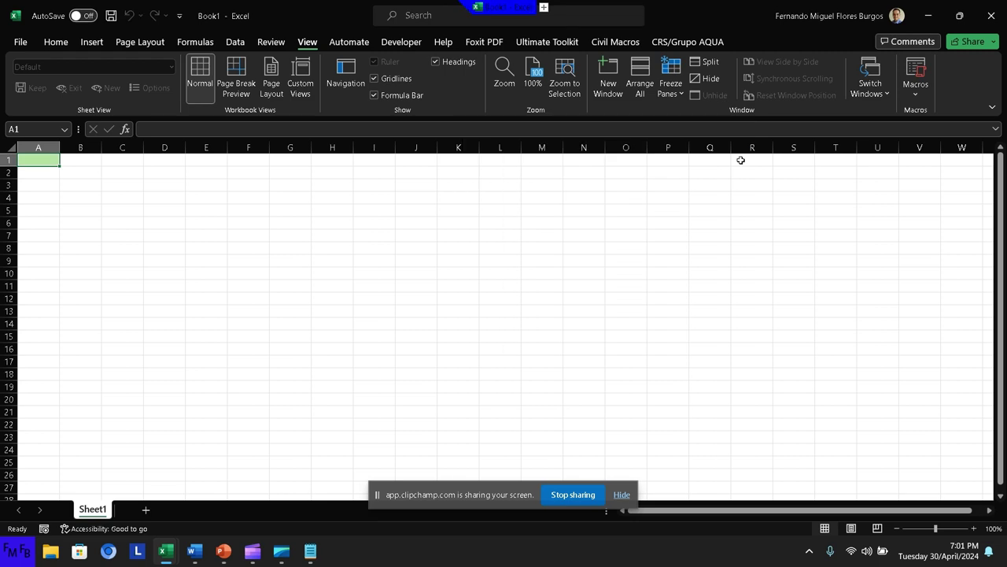
# Clear A1's green fill again and bring up the Notepad notes
pyautogui.click(56, 43)
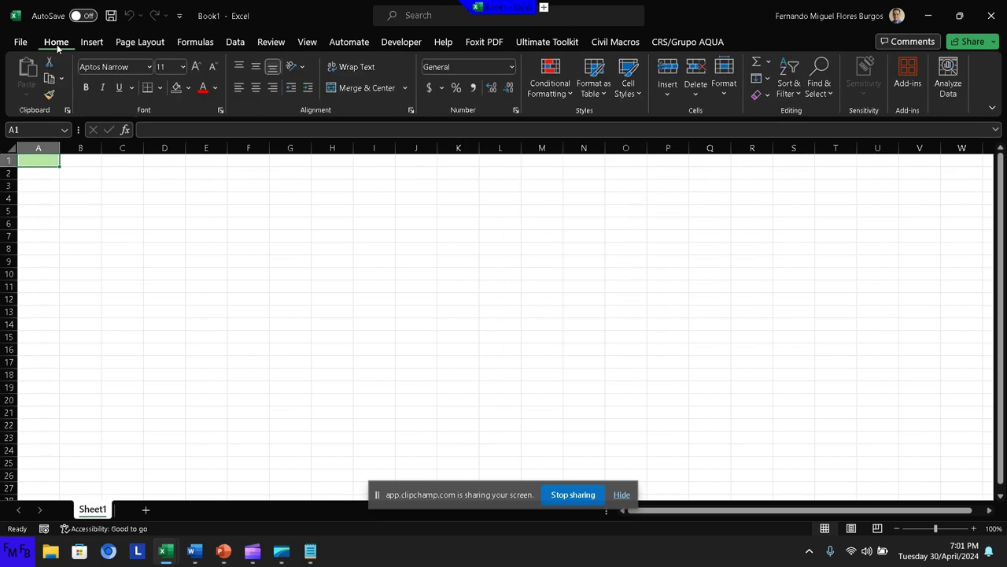
pyautogui.click(176, 90)
pyautogui.hotkey('alt', 'Tab')
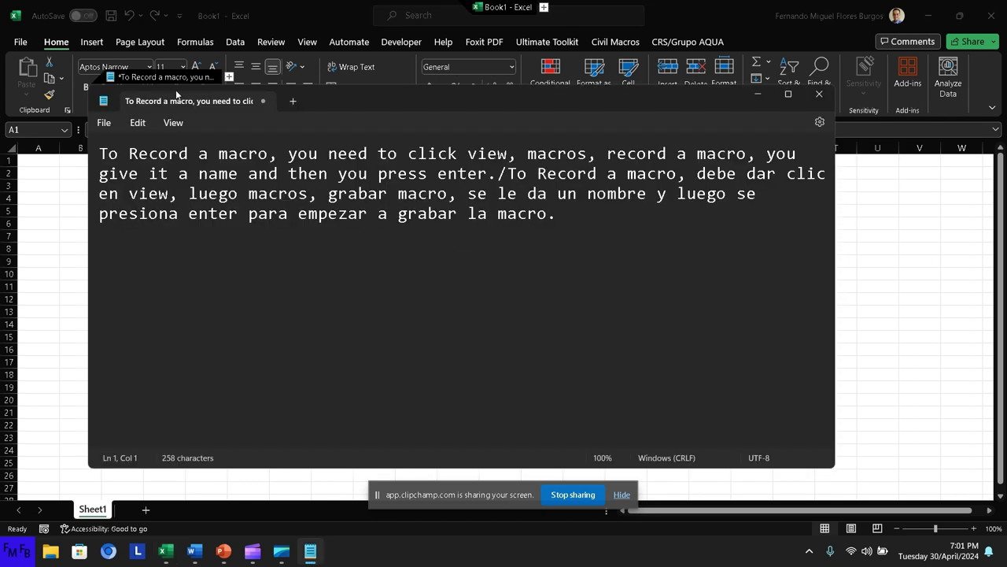
# Replace the note with an English/Spanish message that the macro will now be customized
pyautogui.hotkey('ctrl', 'a')
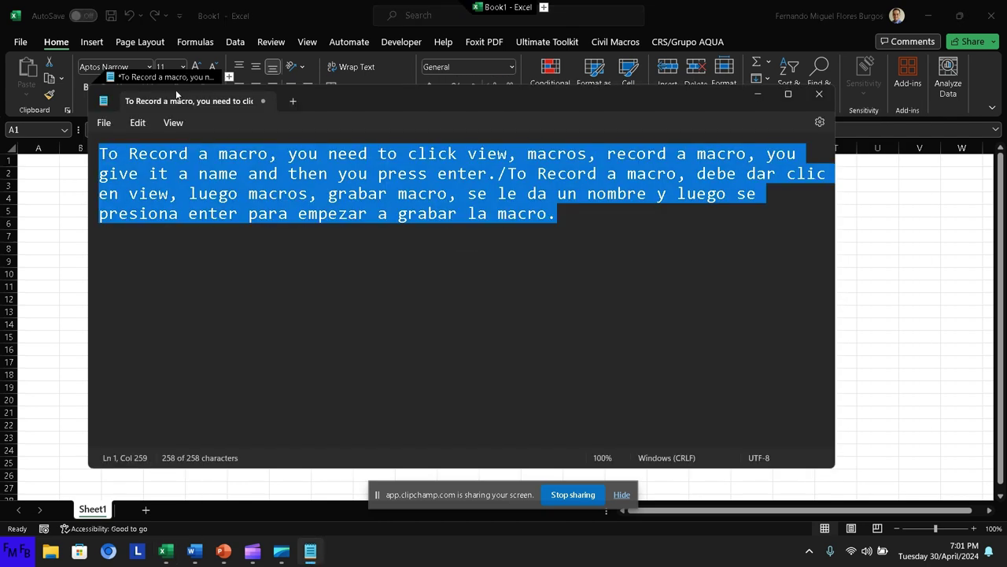
pyautogui.write('That')
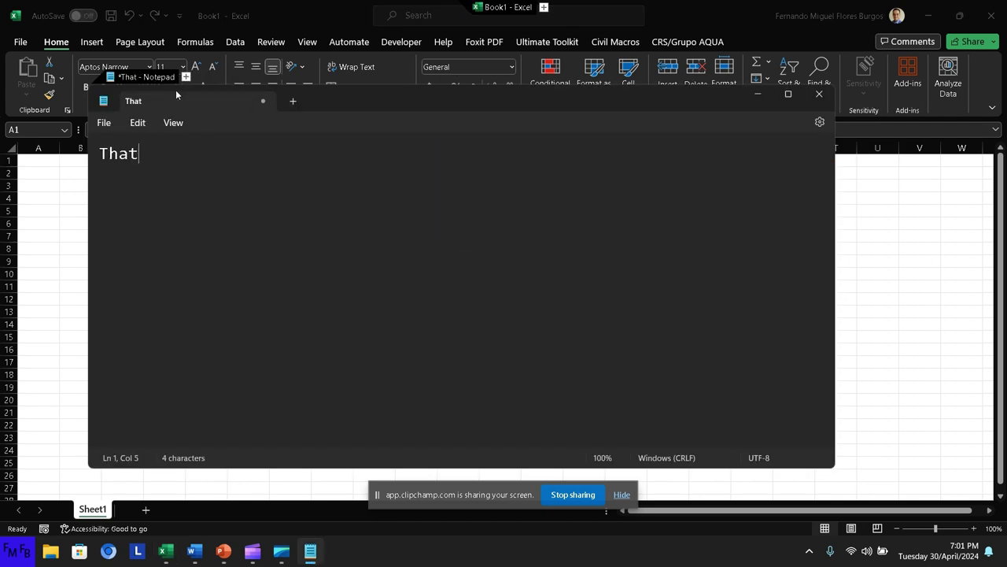
pyautogui.write(' was aour')
pyautogui.press('BackSpace')
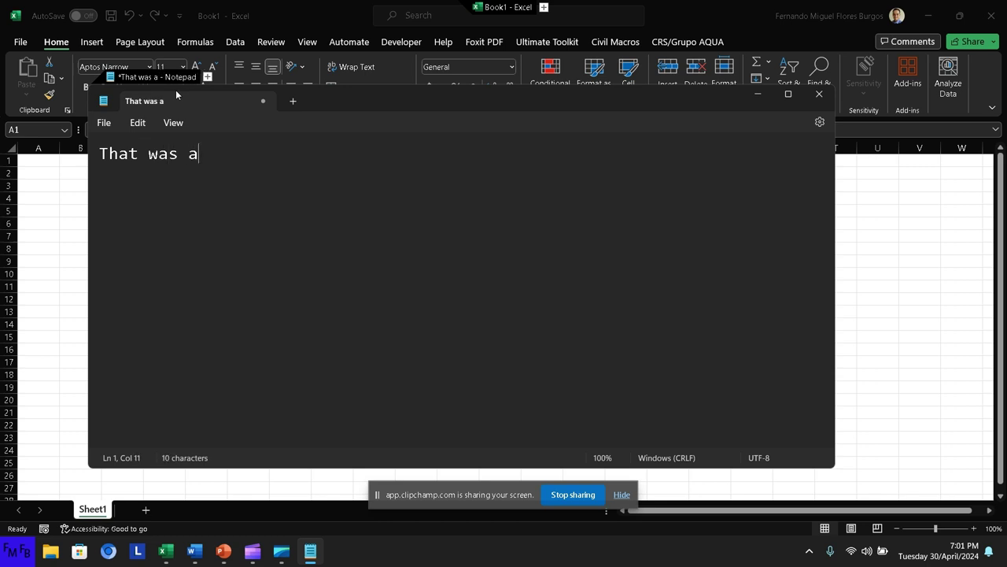
pyautogui.write('our fir')
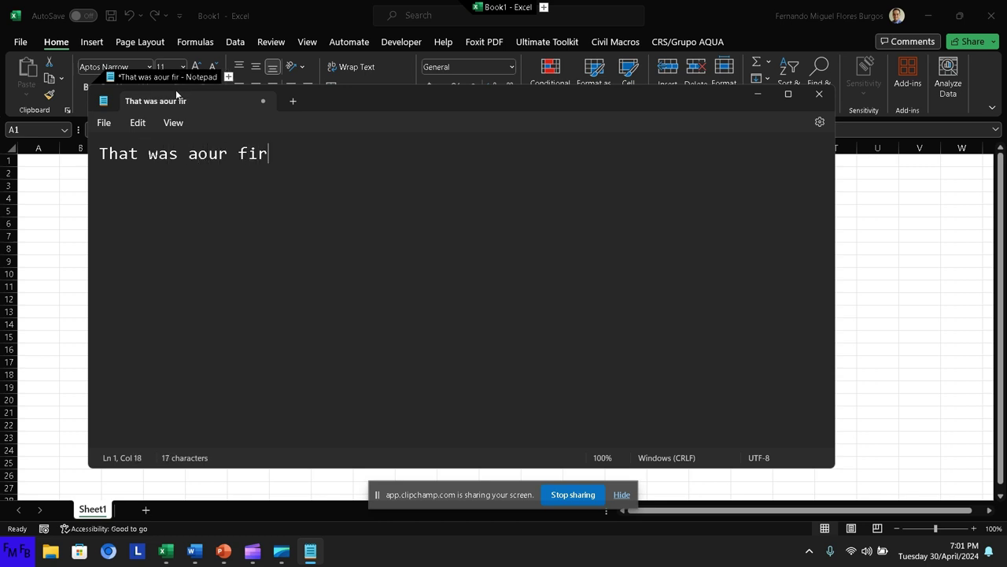
pyautogui.write('st recor')
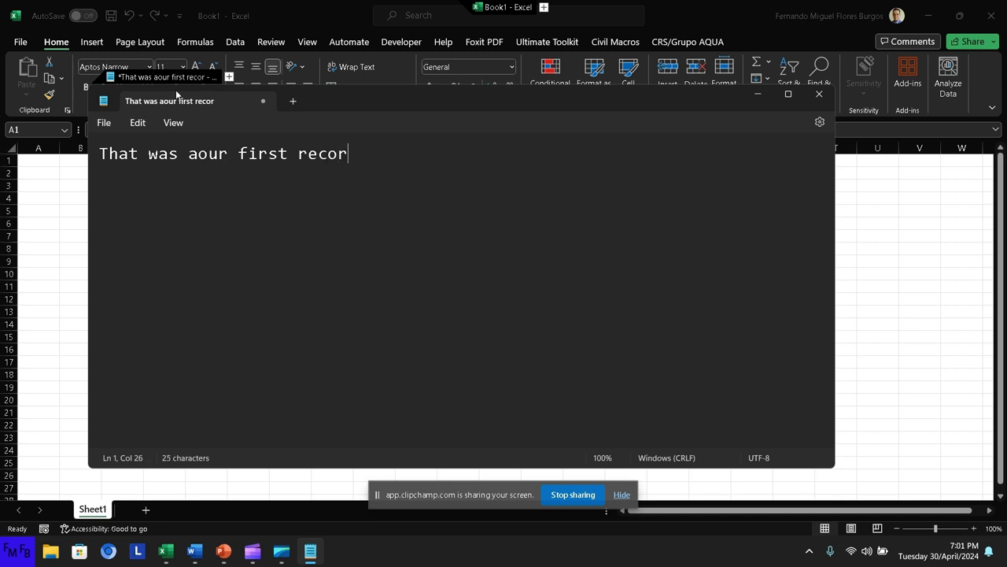
pyautogui.write('ded mac')
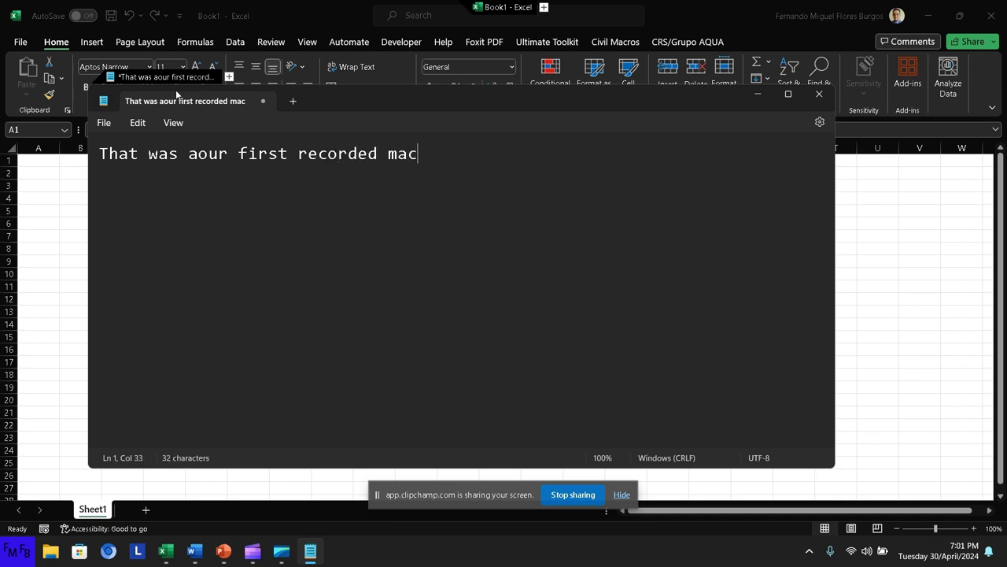
pyautogui.write('ro, no')
pyautogui.write('w wew')
pyautogui.press('BackSpace')
pyautogui.write('w')
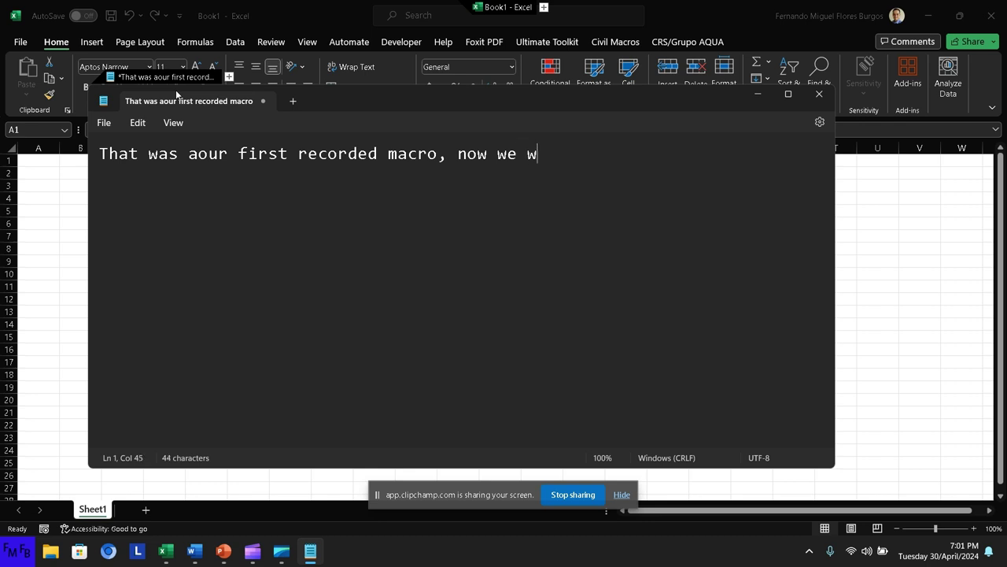
pyautogui.write('ill pe')
pyautogui.press('BackSpace')
pyautogui.write('roceed ')
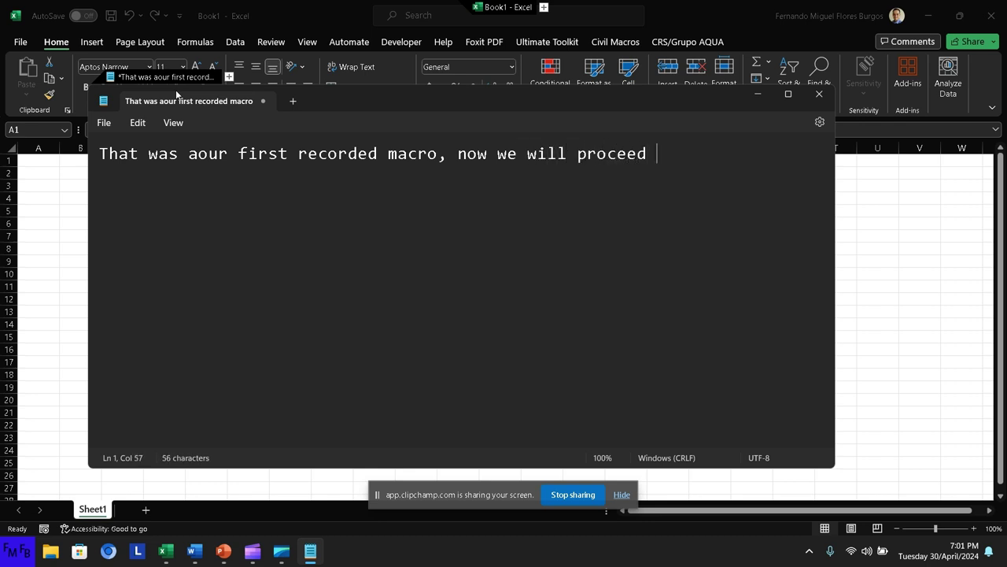
pyautogui.write('in mak')
pyautogui.write('in')
pyautogui.press('BackSpace')
pyautogui.press('BackSpace')
pyautogui.press('BackSpace')
pyautogui.press('BackSpace')
pyautogui.press('BackSpace')
pyautogui.write('customi')
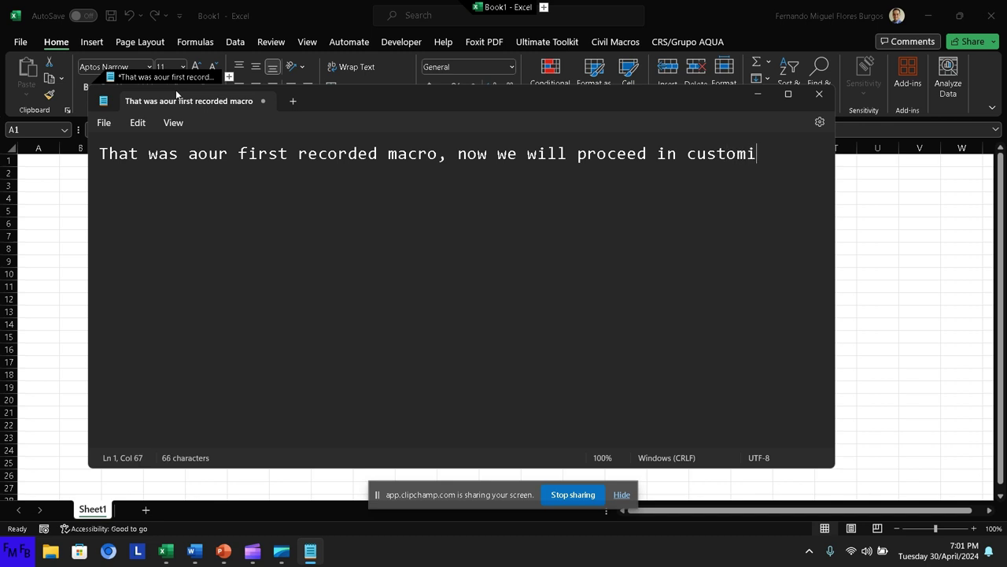
pyautogui.write('zing the ma')
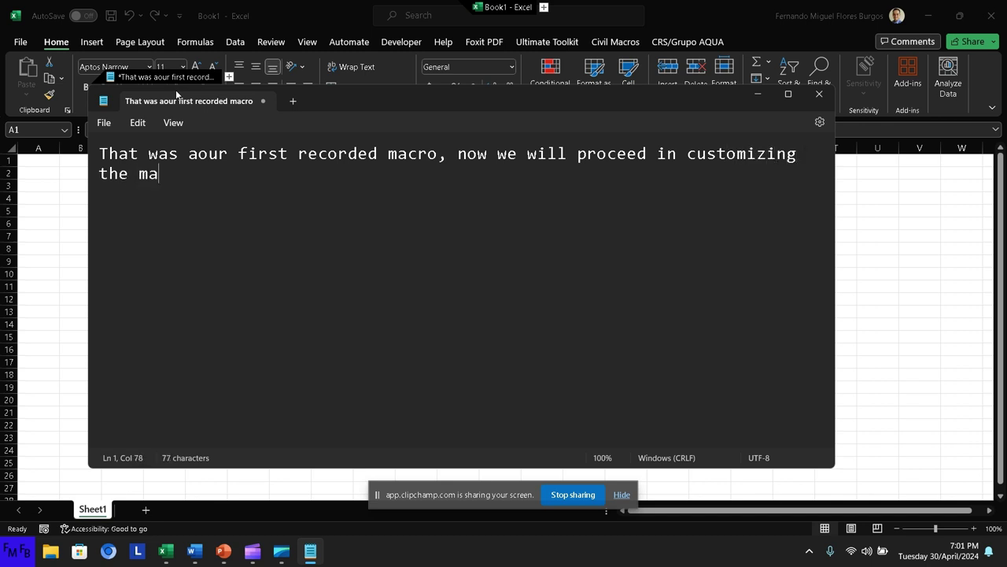
pyautogui.write('cro.')
pyautogui.write('/Esa')
pyautogui.write(' fue la')
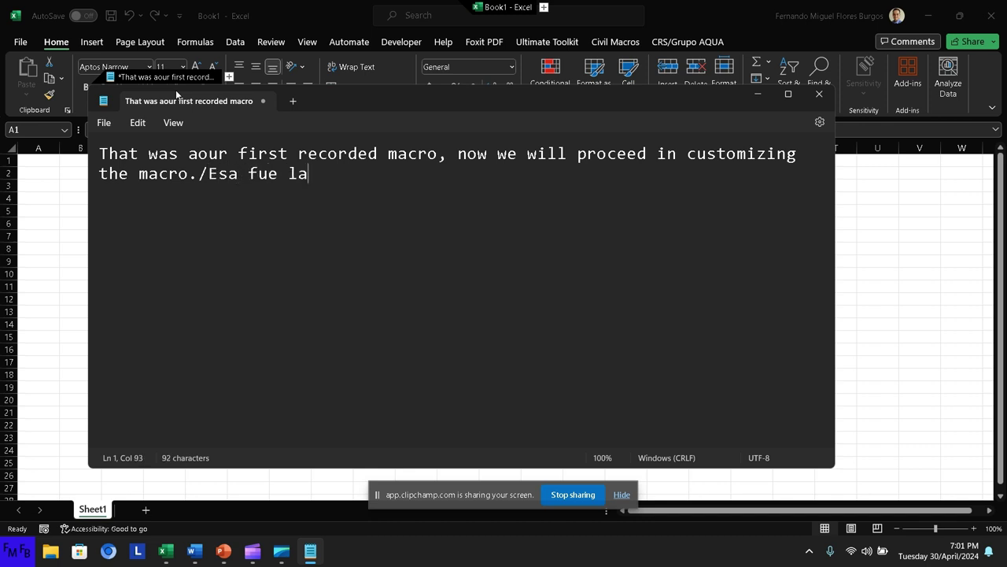
pyautogui.write(' primera')
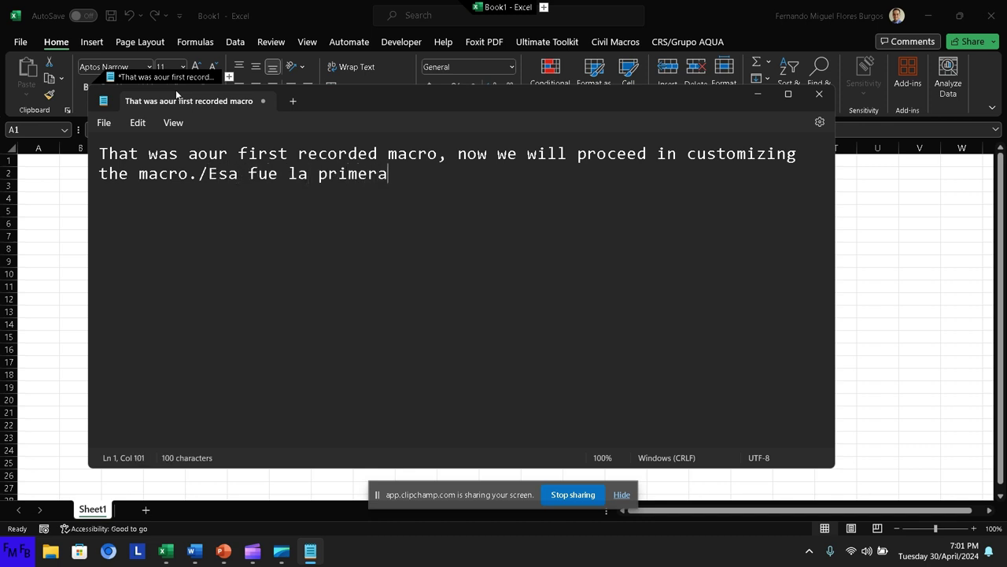
pyautogui.write(' macro g')
pyautogui.write('rabada, ')
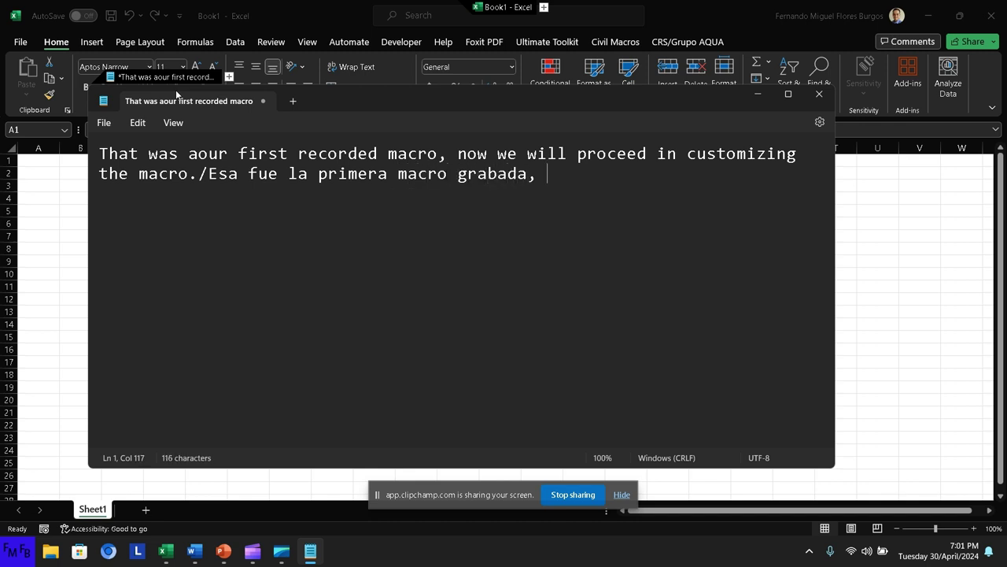
pyautogui.write('ahora ')
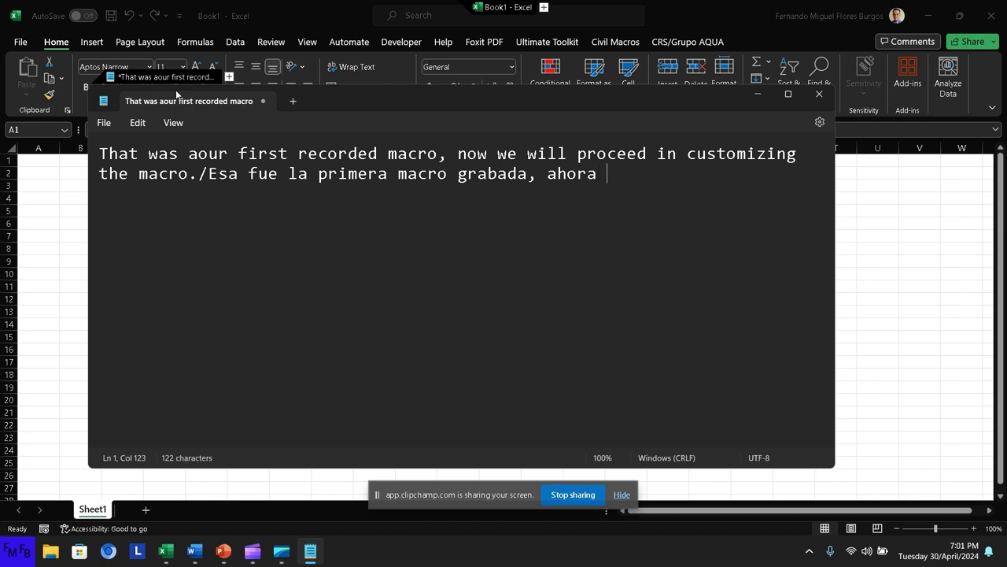
pyautogui.write('proceder')
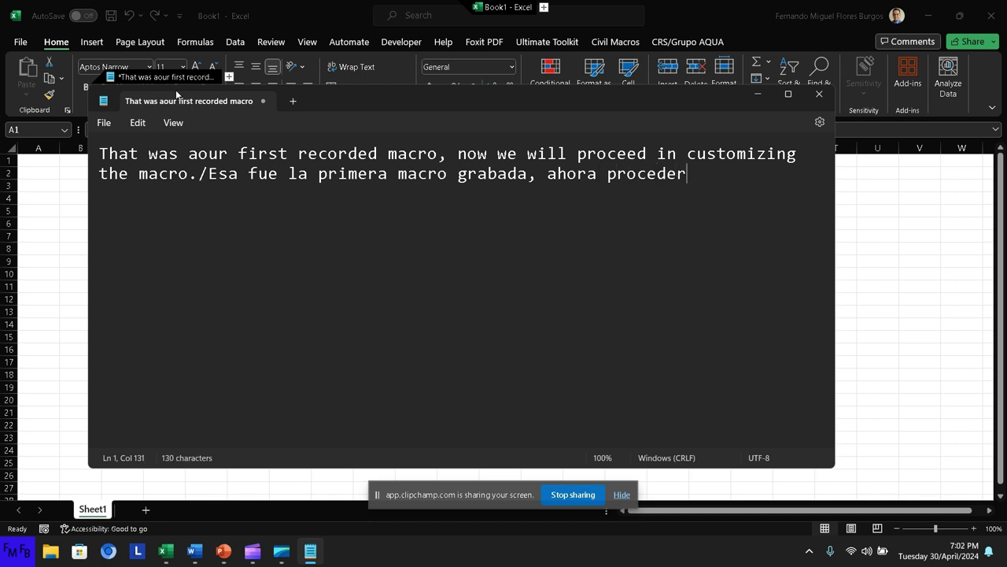
pyautogui.write('emos a ')
pyautogui.write('p')
pyautogui.write('ersonaliza')
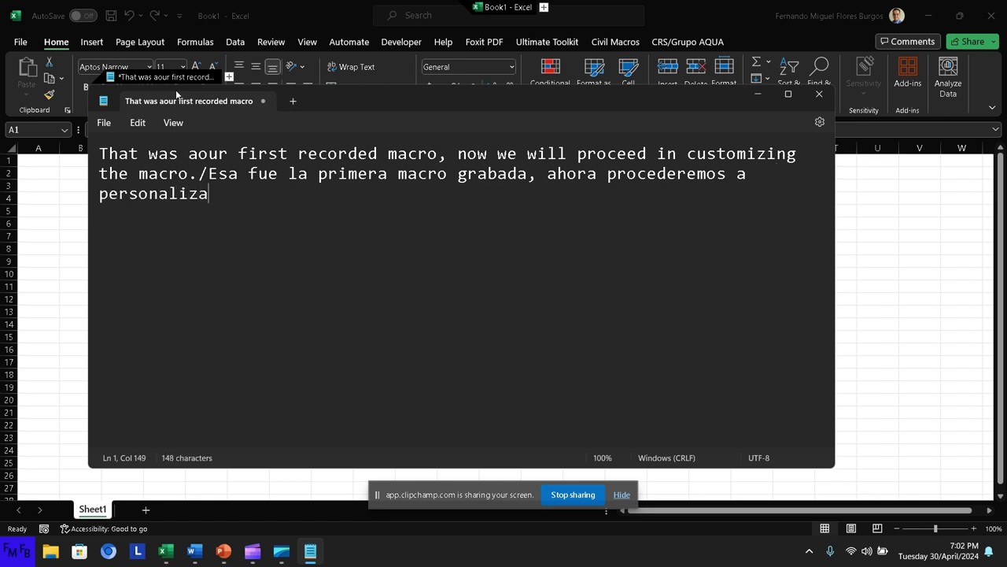
pyautogui.write('r esa macr')
pyautogui.write('o.')
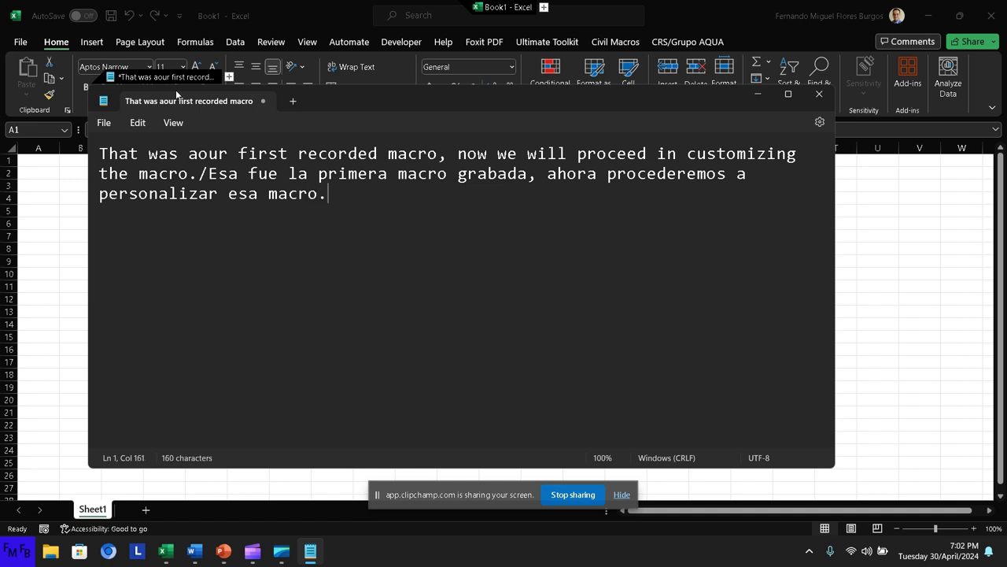
# Clear all the note's text and switch to the Visual Basic editor
pyautogui.hotkey('ctrl', 'a')
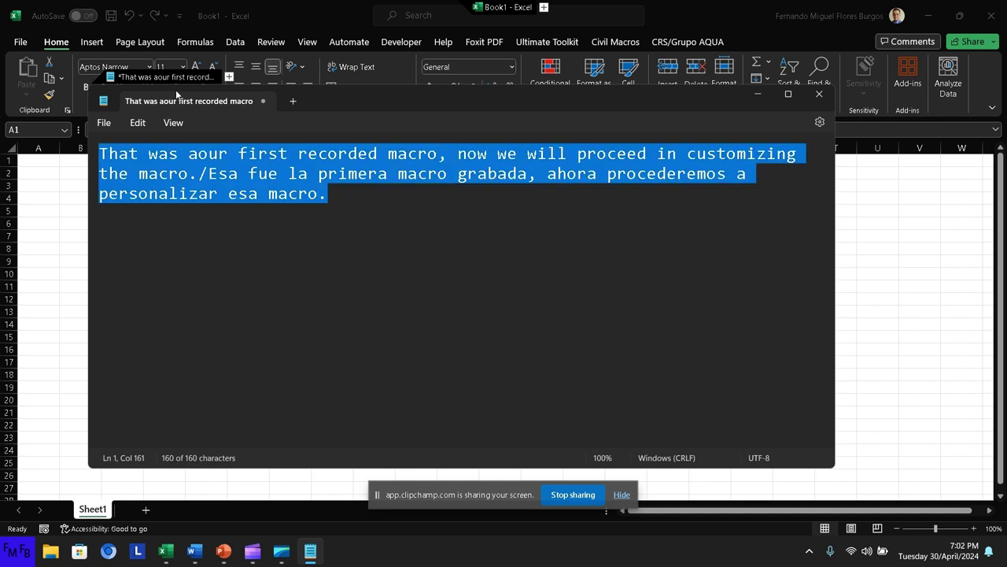
pyautogui.press('BackSpace')
pyautogui.hotkey('alt', 'Tab')
pyautogui.hotkey('alt', 'Tab')
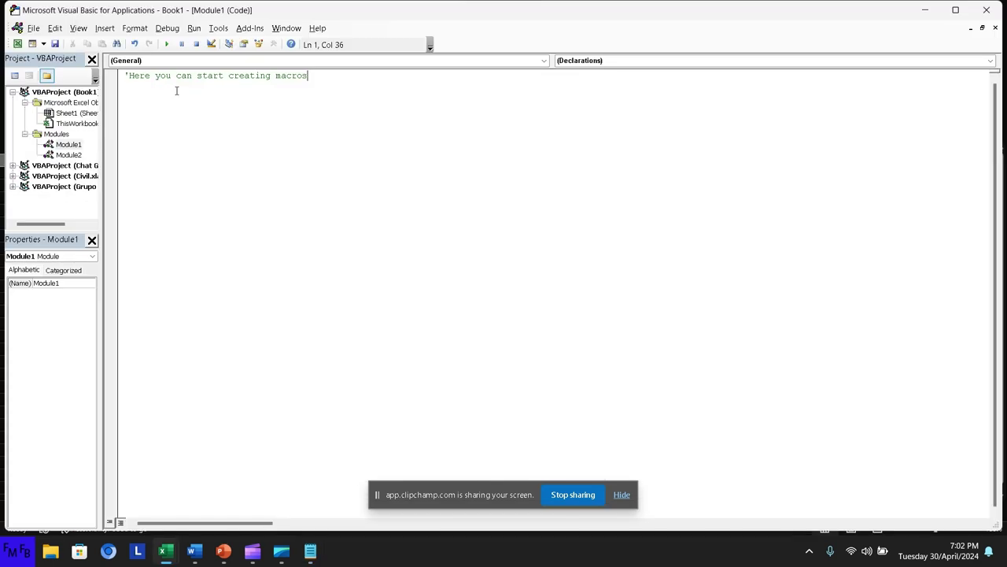
# Open Module2's Colores code and add an 'rnd as Range' parameter
pyautogui.doubleClick(74, 156)
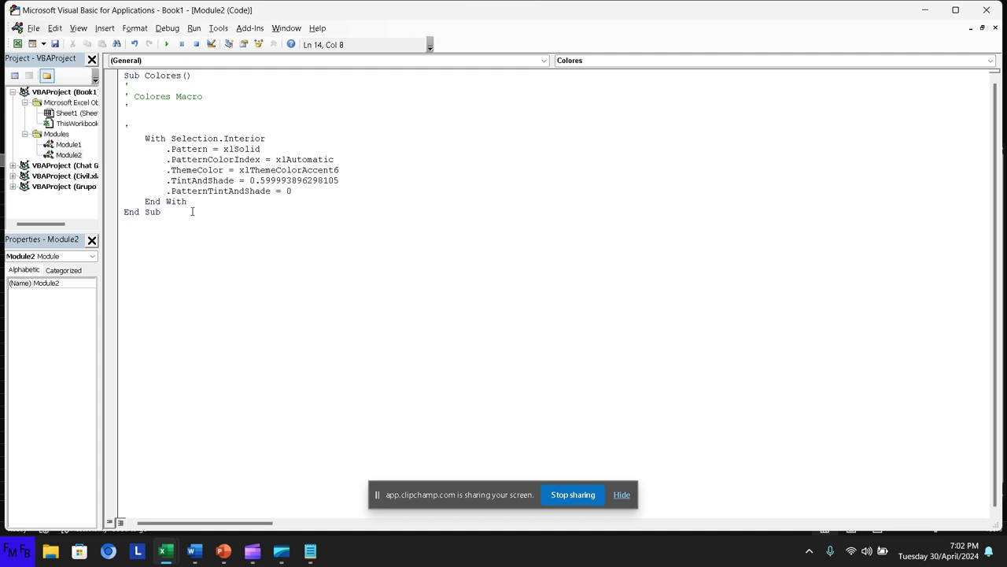
pyautogui.hotkey('ctrl', 'a')
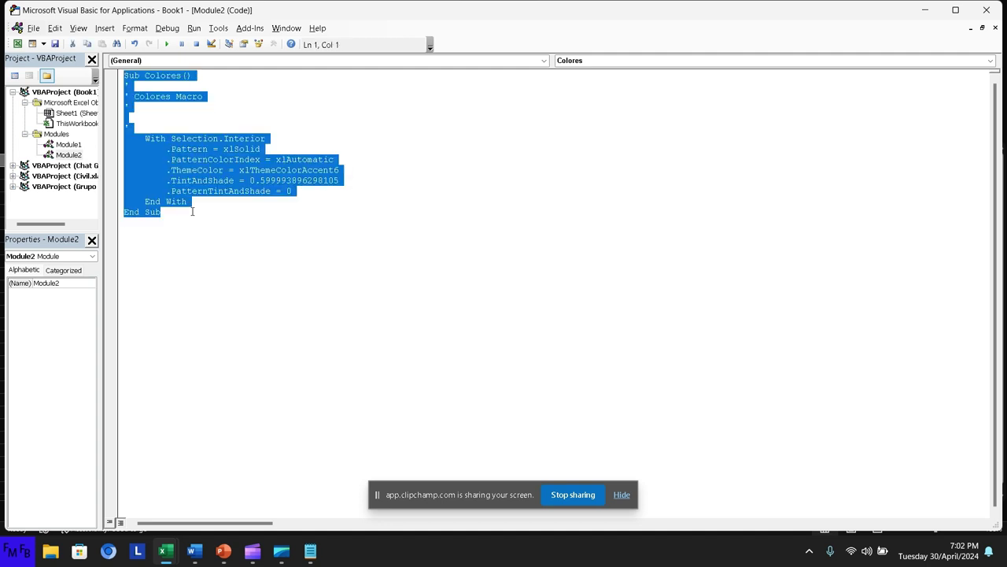
pyautogui.press('Delete')
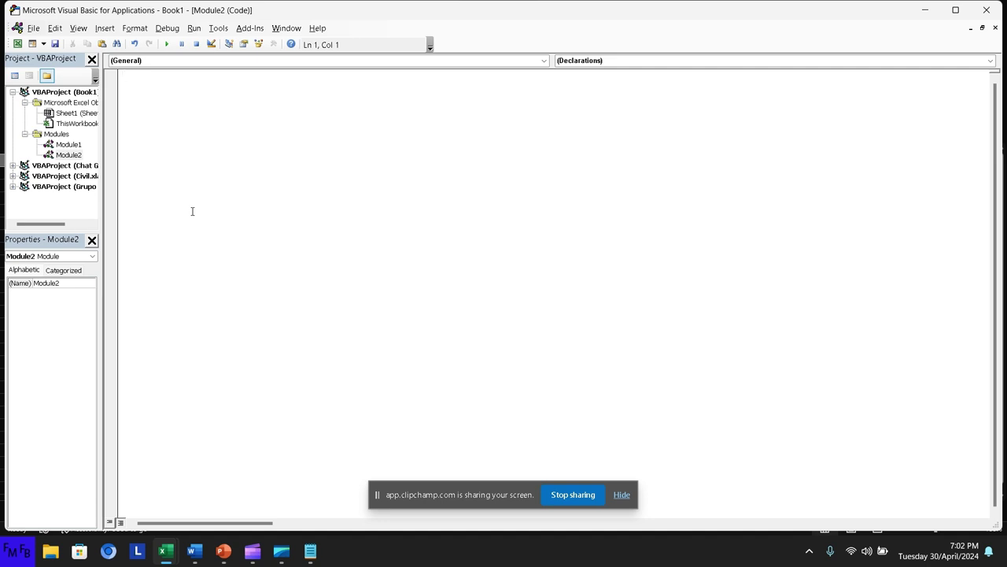
pyautogui.hotkey('ctrl', 'z')
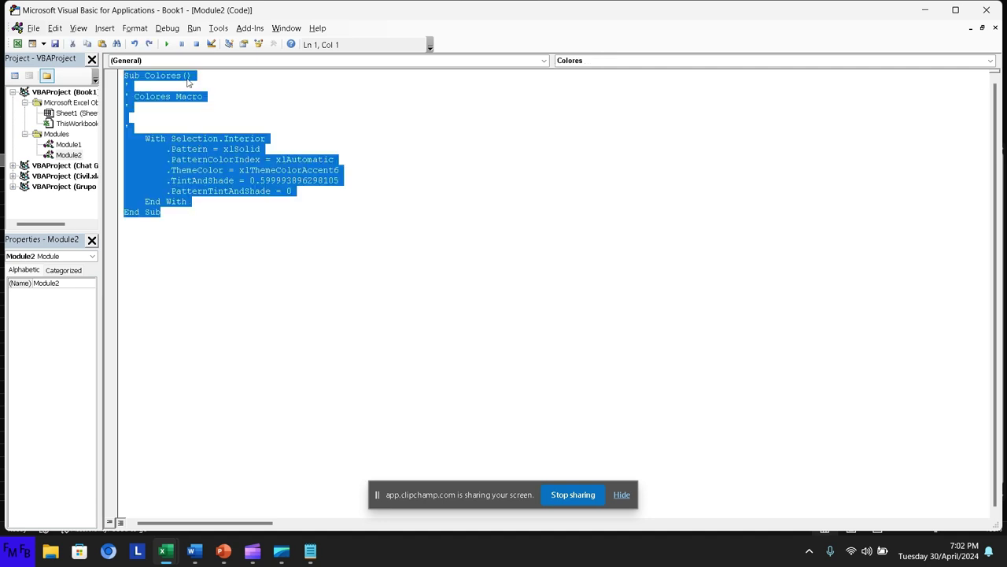
pyautogui.click(187, 76)
pyautogui.write('rnd')
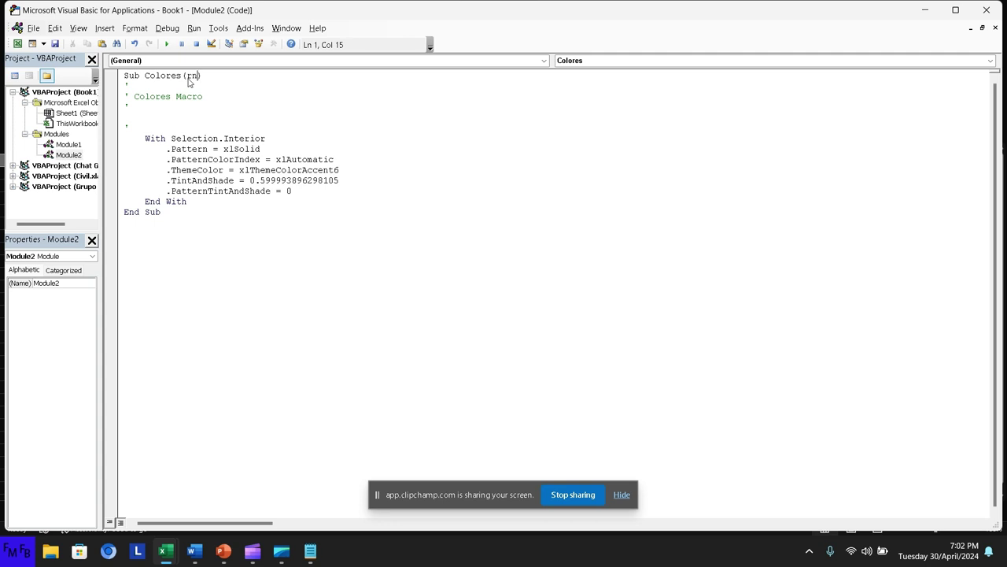
pyautogui.write(' as Ran')
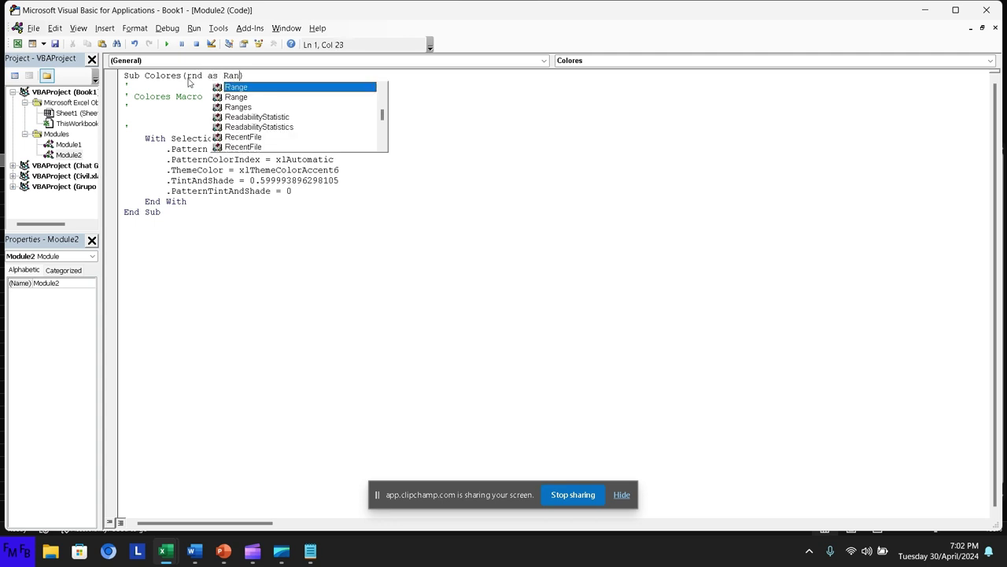
pyautogui.write('ge')
pyautogui.press('Escape')
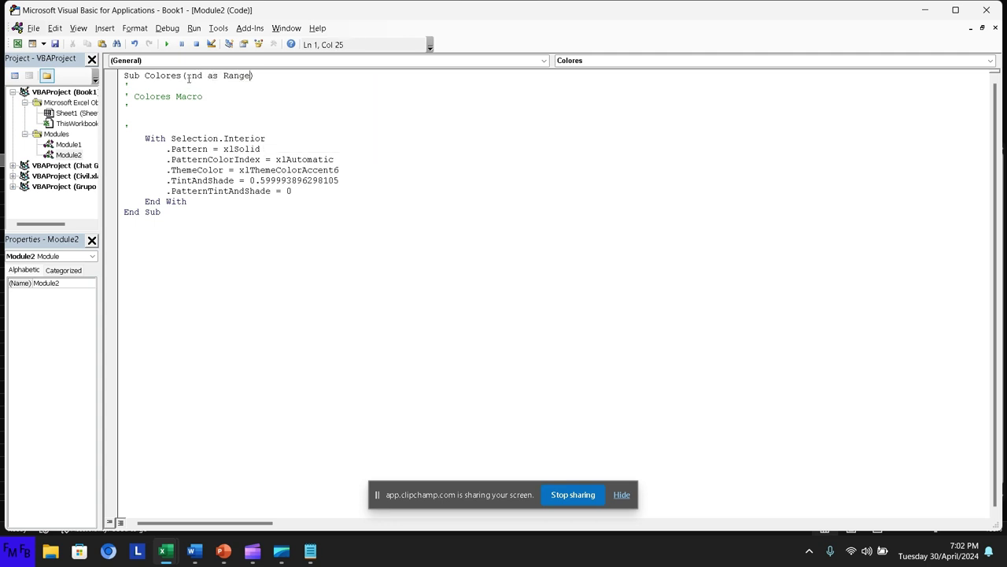
# Insert an indented 'rnd.select' line before the With block, then open Sheet1's code
pyautogui.press('Down')
pyautogui.press('Down')
pyautogui.press('Down')
pyautogui.press('Down')
pyautogui.press('Down')
pyautogui.press('Return')
pyautogui.write('rnd')
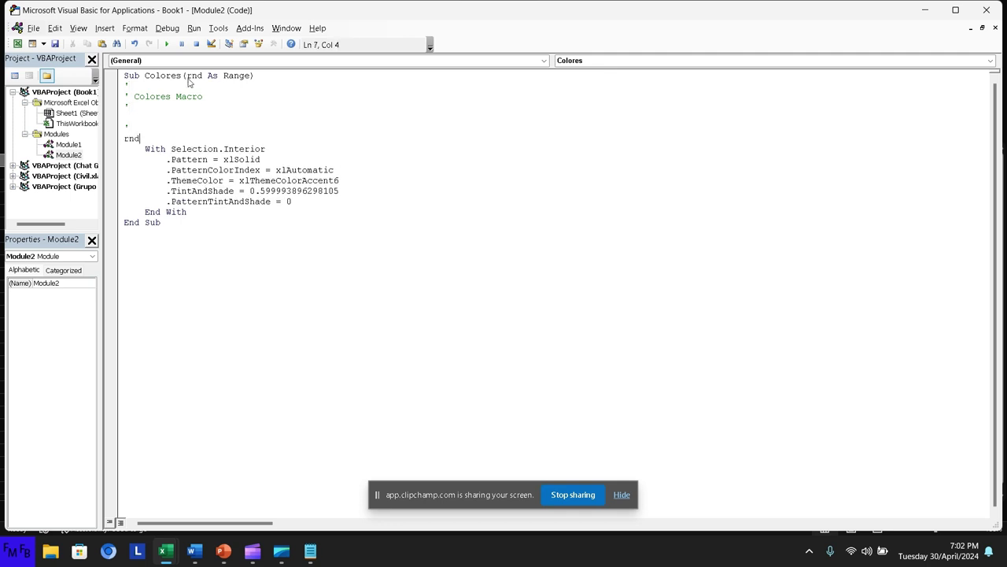
pyautogui.write('.sele')
pyautogui.write('ct')
pyautogui.press('Home')
pyautogui.press('Tab')
pyautogui.doubleClick(67, 114)
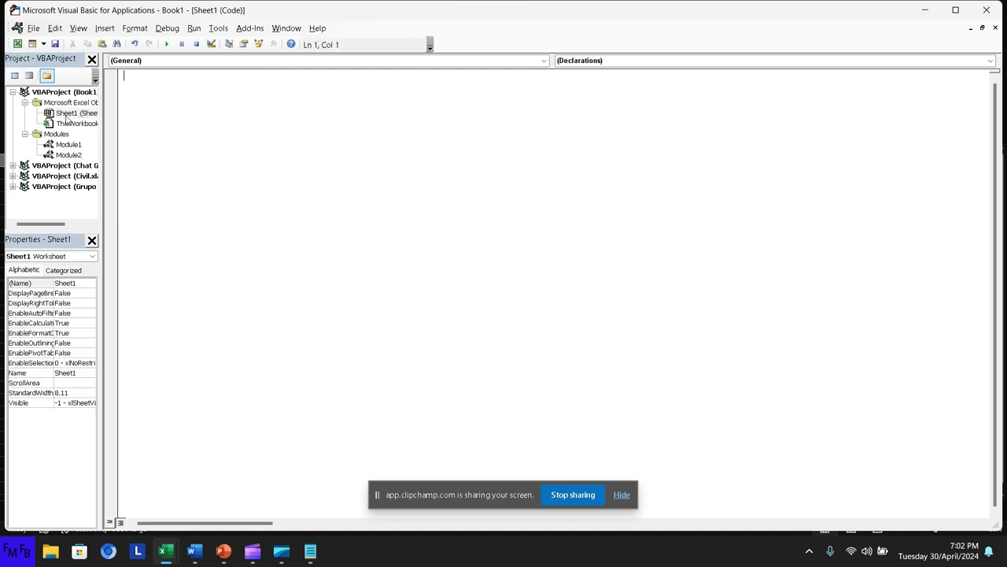
# Create a Worksheet_SelectionChange event handler for Sheet1
pyautogui.click(612, 62)
pyautogui.click(543, 60)
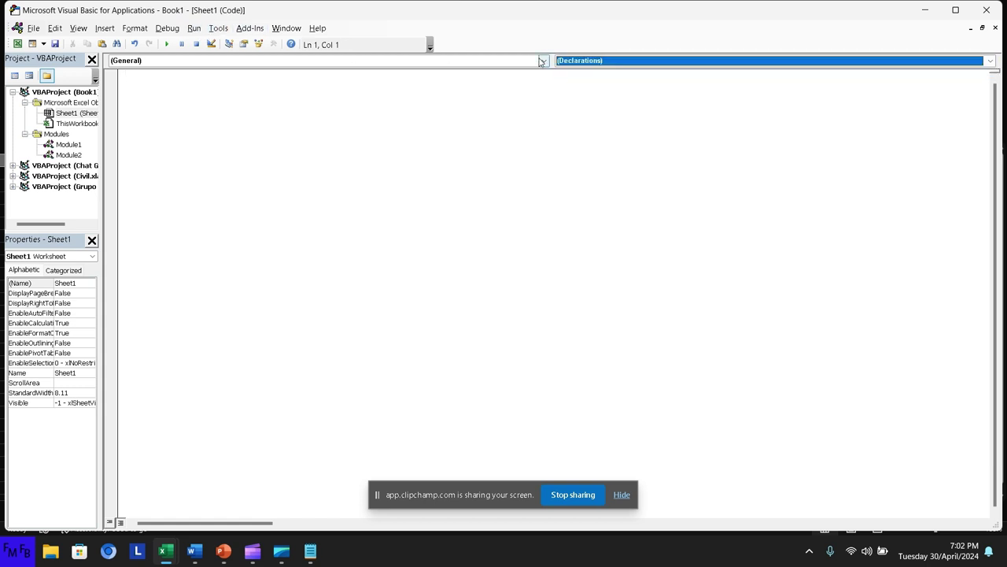
pyautogui.click(543, 60)
pyautogui.click(537, 81)
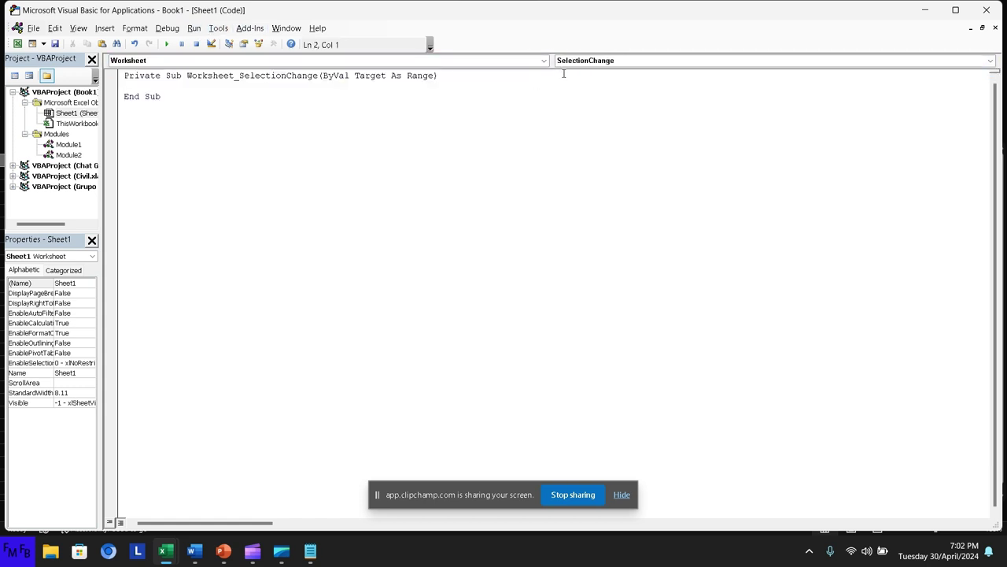
pyautogui.click(586, 61)
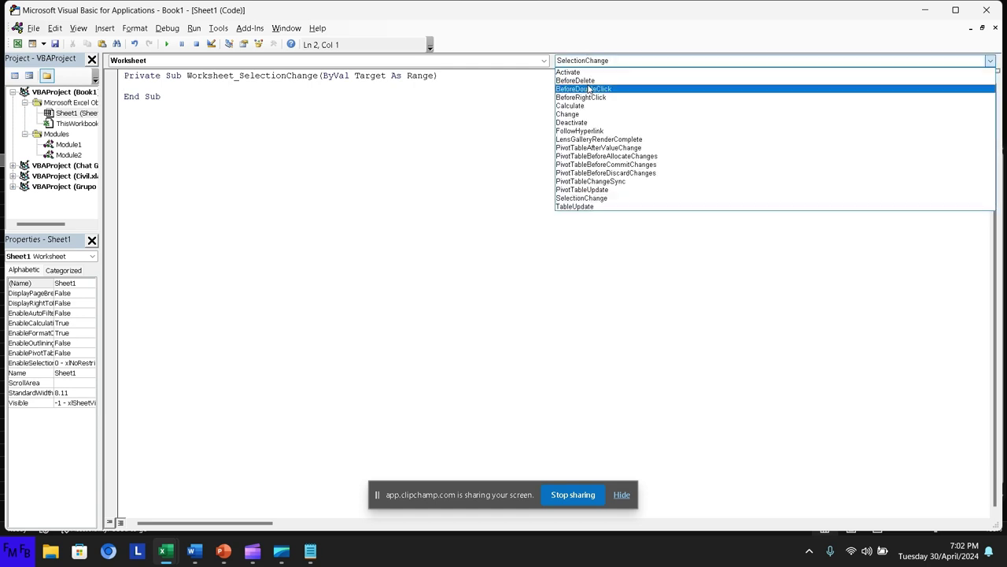
pyautogui.press('Escape')
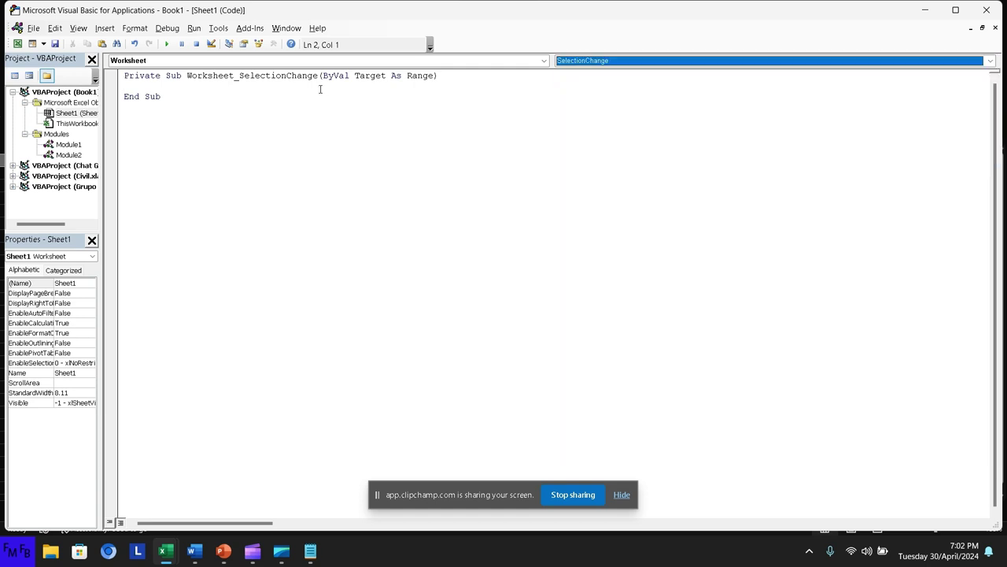
# Make the handler run 'call Module2.Colores(target)'
pyautogui.click(321, 89)
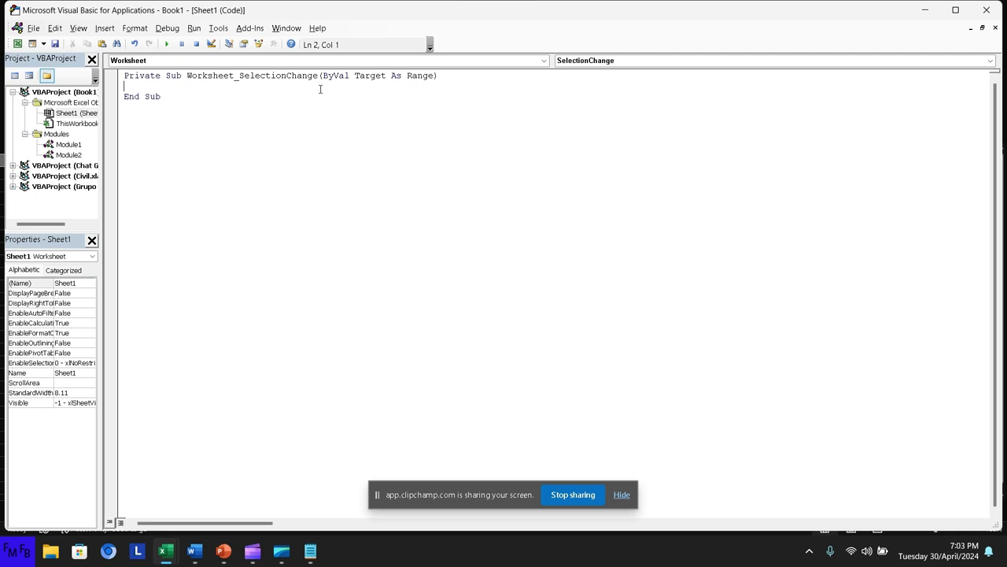
pyautogui.write('call ')
pyautogui.write('Module')
pyautogui.write('1.')
pyautogui.press('BackSpace')
pyautogui.press('BackSpace')
pyautogui.press('BackSpace')
pyautogui.press('BackSpace')
pyautogui.press('BackSpace')
pyautogui.press('BackSpace')
pyautogui.press('BackSpace')
pyautogui.press('BackSpace')
pyautogui.write('Module')
pyautogui.write('2.')
pyautogui.press('Down')
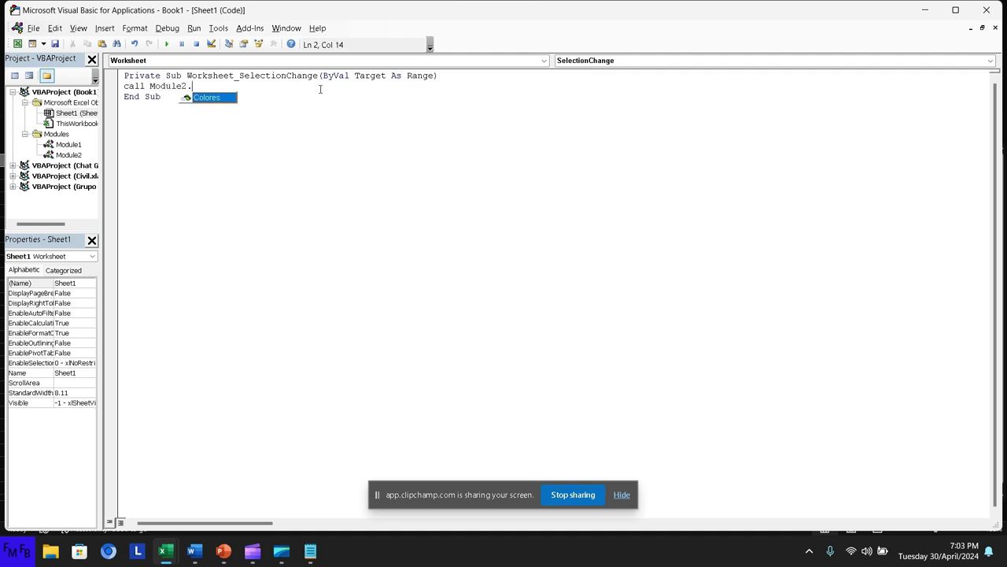
pyautogui.press('Tab')
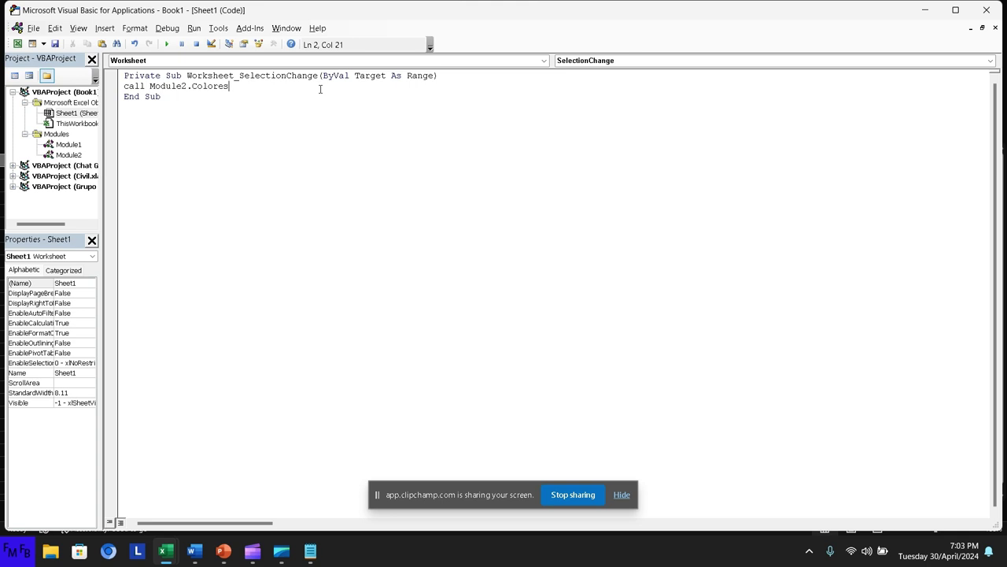
pyautogui.write('(tar')
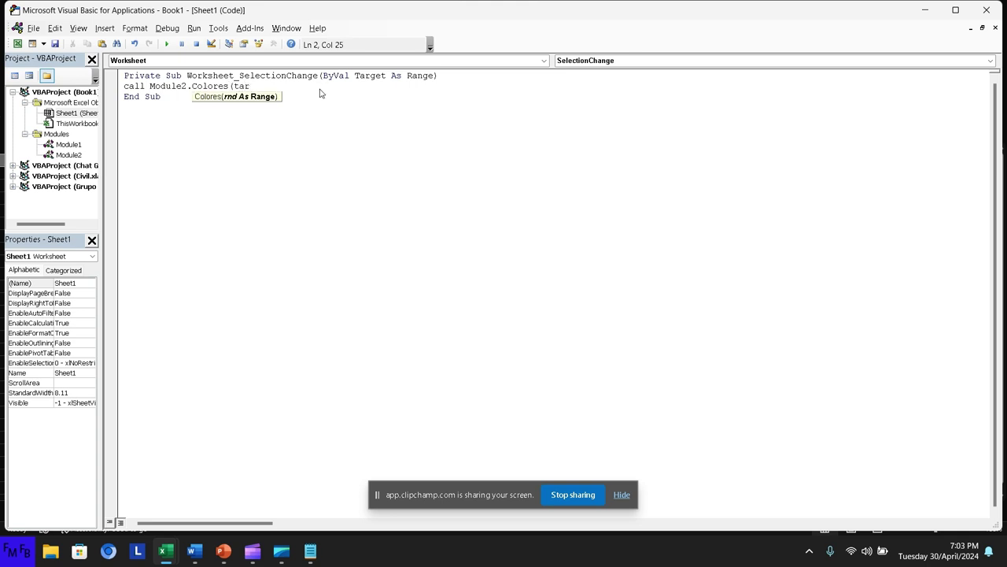
pyautogui.write('get)')
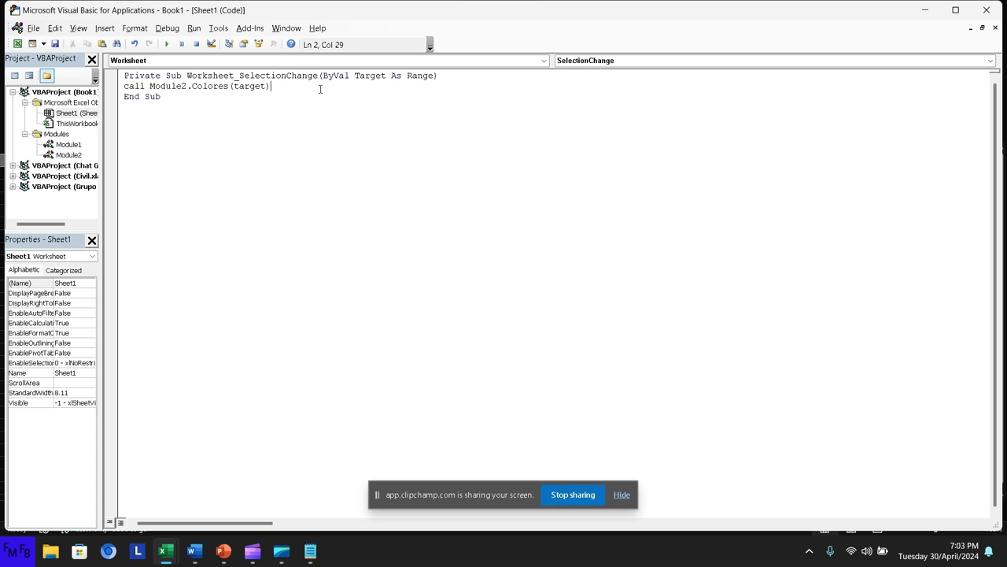
pyautogui.hotkey('alt', 'Tab')
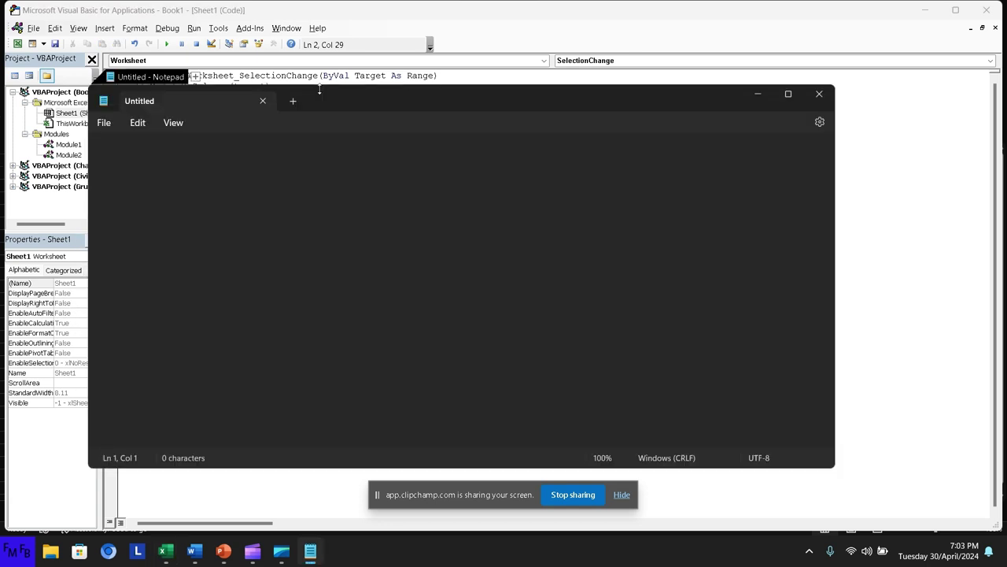
# Select cell E4 in Excel and debug the resulting Object required error
pyautogui.hotkey('alt', 'Tab')
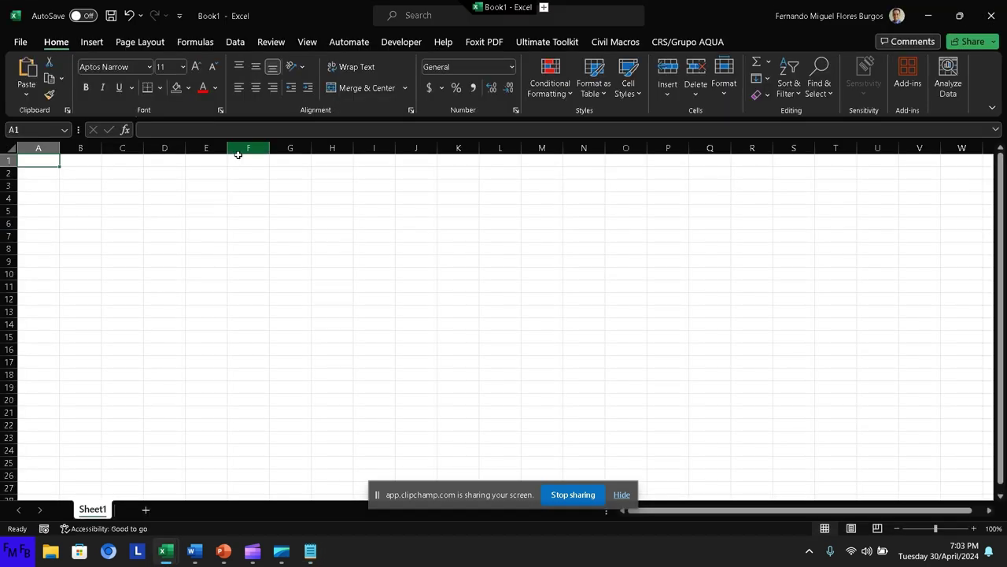
pyautogui.click(196, 197)
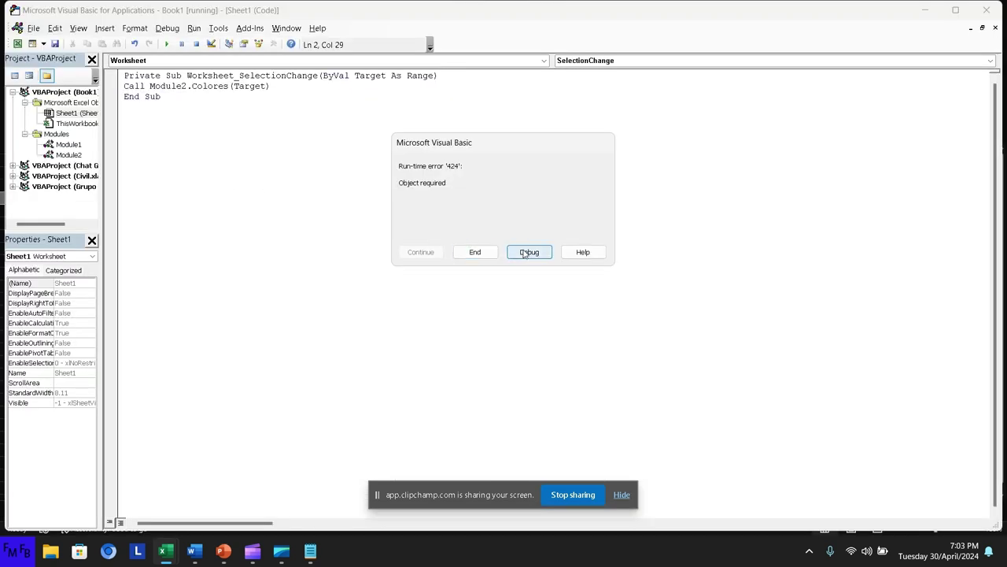
pyautogui.click(528, 252)
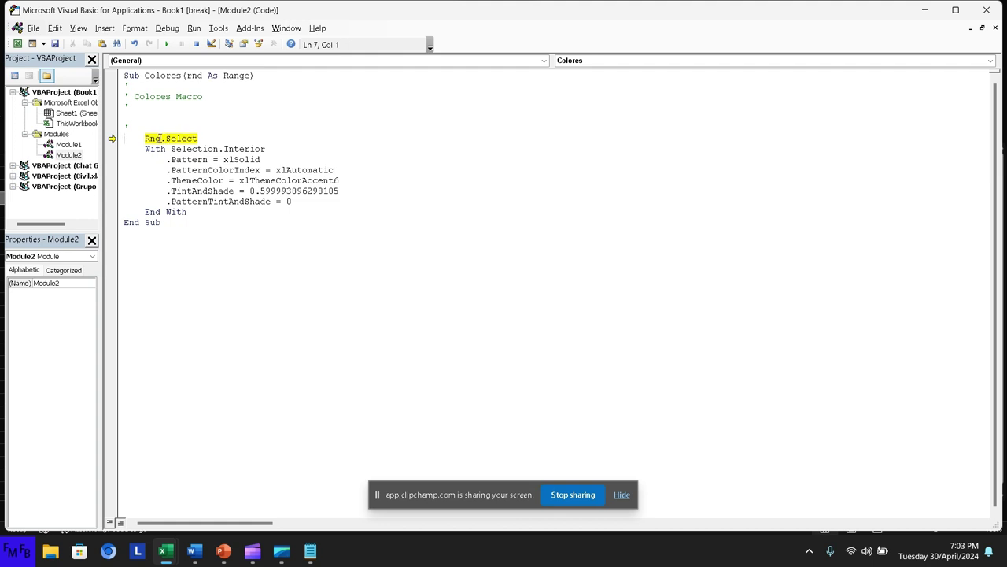
pyautogui.click(160, 138)
# Rename the Colores parameter from rnd to rng and reset the project
pyautogui.click(203, 75)
pyautogui.press('BackSpace')
pyautogui.write('g')
pyautogui.click(152, 139)
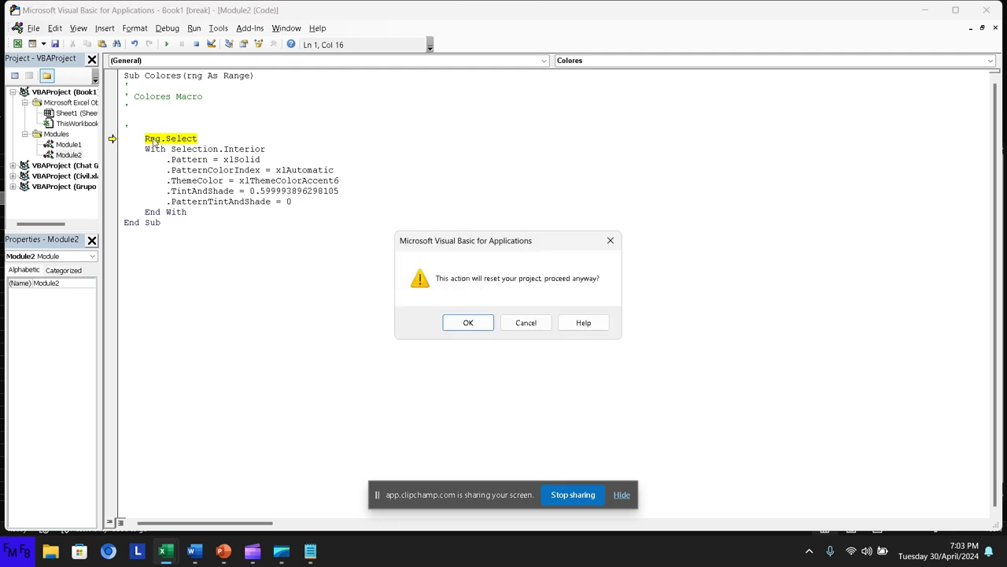
pyautogui.press('Return')
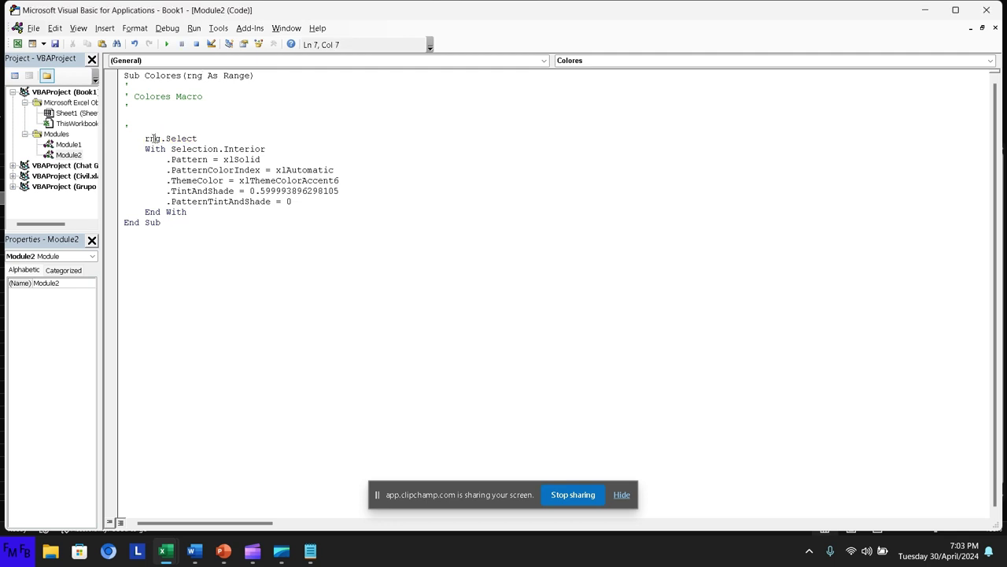
# Back in Excel, select cells D7, F6, H2 and D2 so each fills light green
pyautogui.hotkey('alt', 'F11')
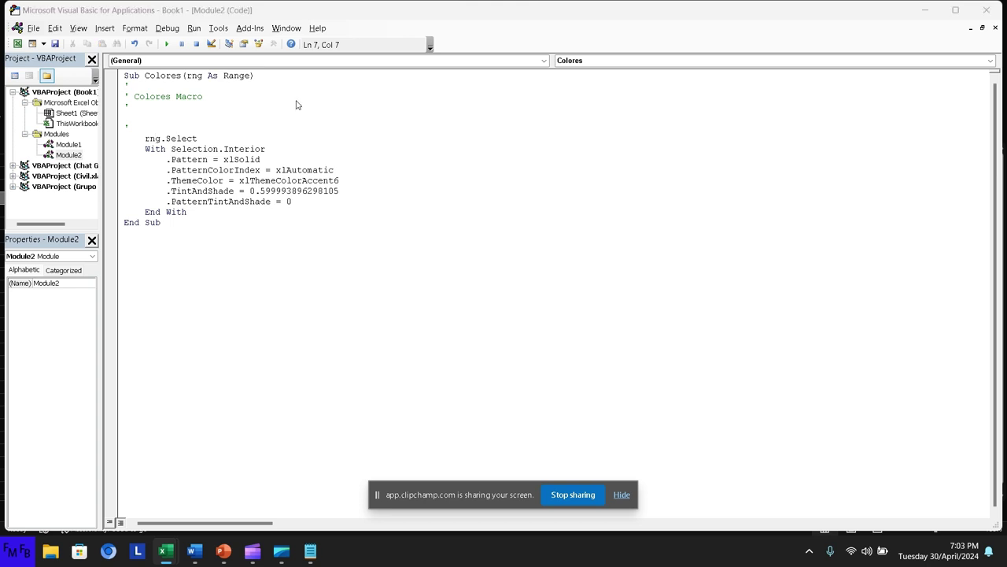
pyautogui.click(149, 234)
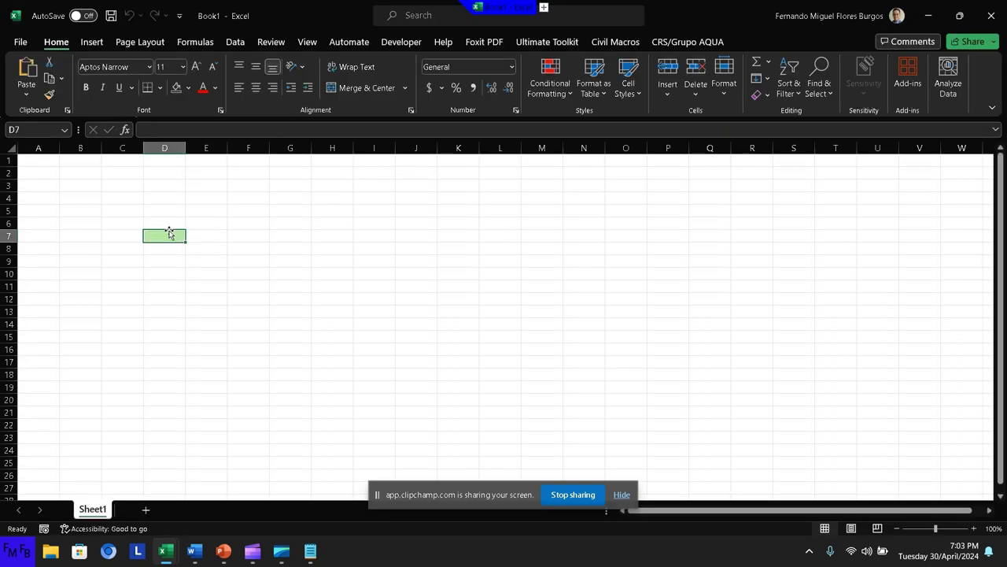
pyautogui.click(259, 224)
pyautogui.click(333, 173)
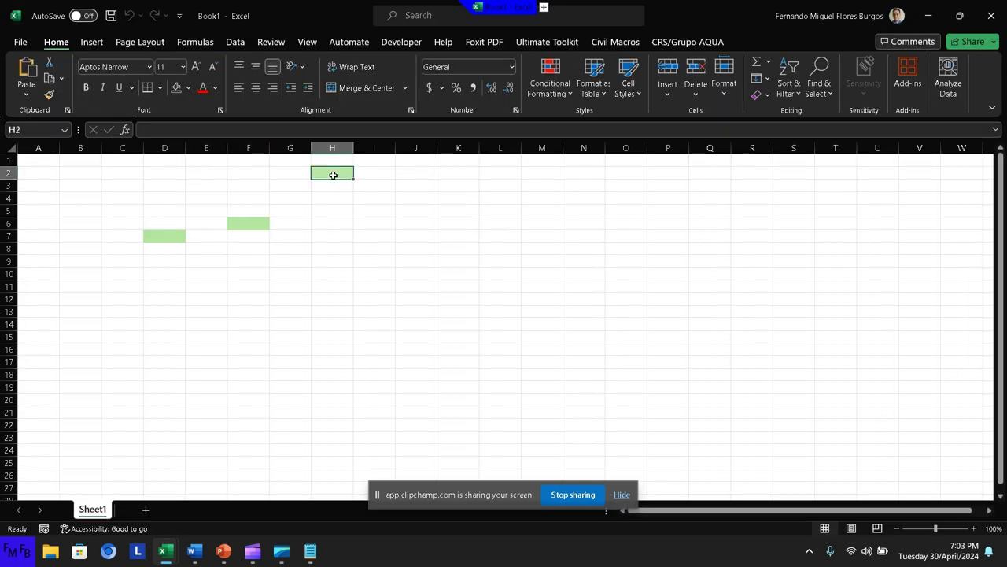
pyautogui.click(167, 167)
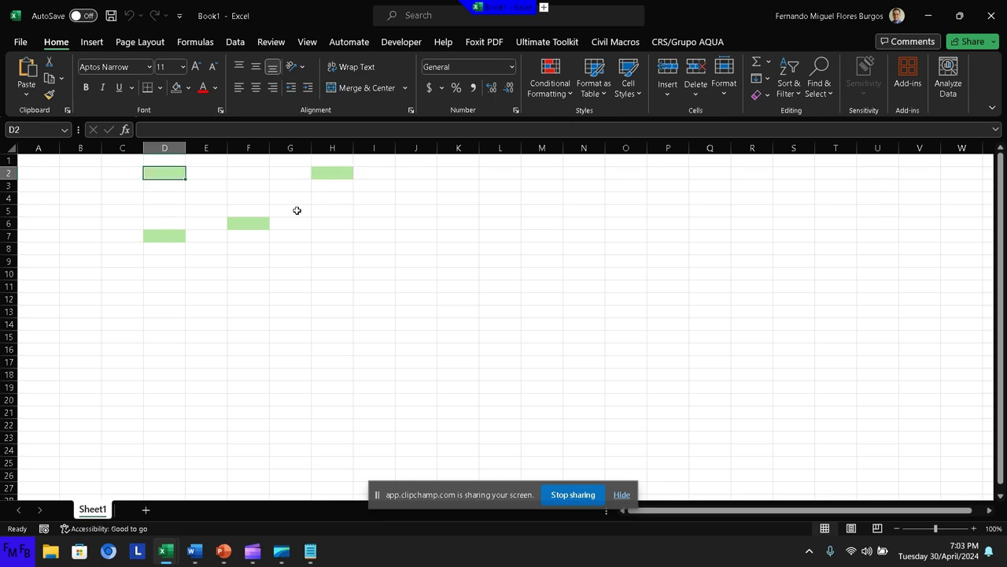